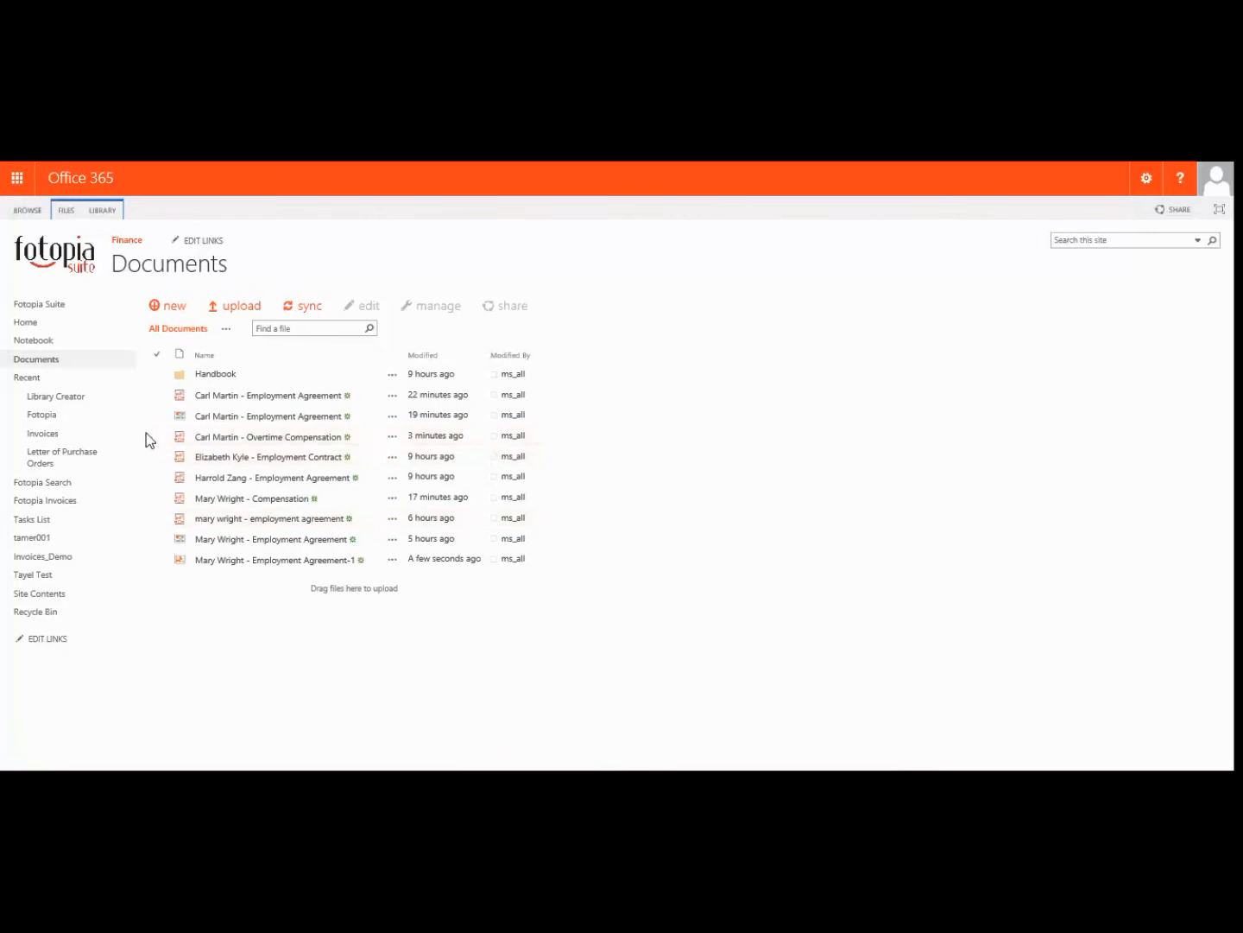
# Step: Tick the overtime compensation, compensation and employment agreement files and open all three in Fotopia
pyautogui.click(157, 437)
pyautogui.click(157, 498)
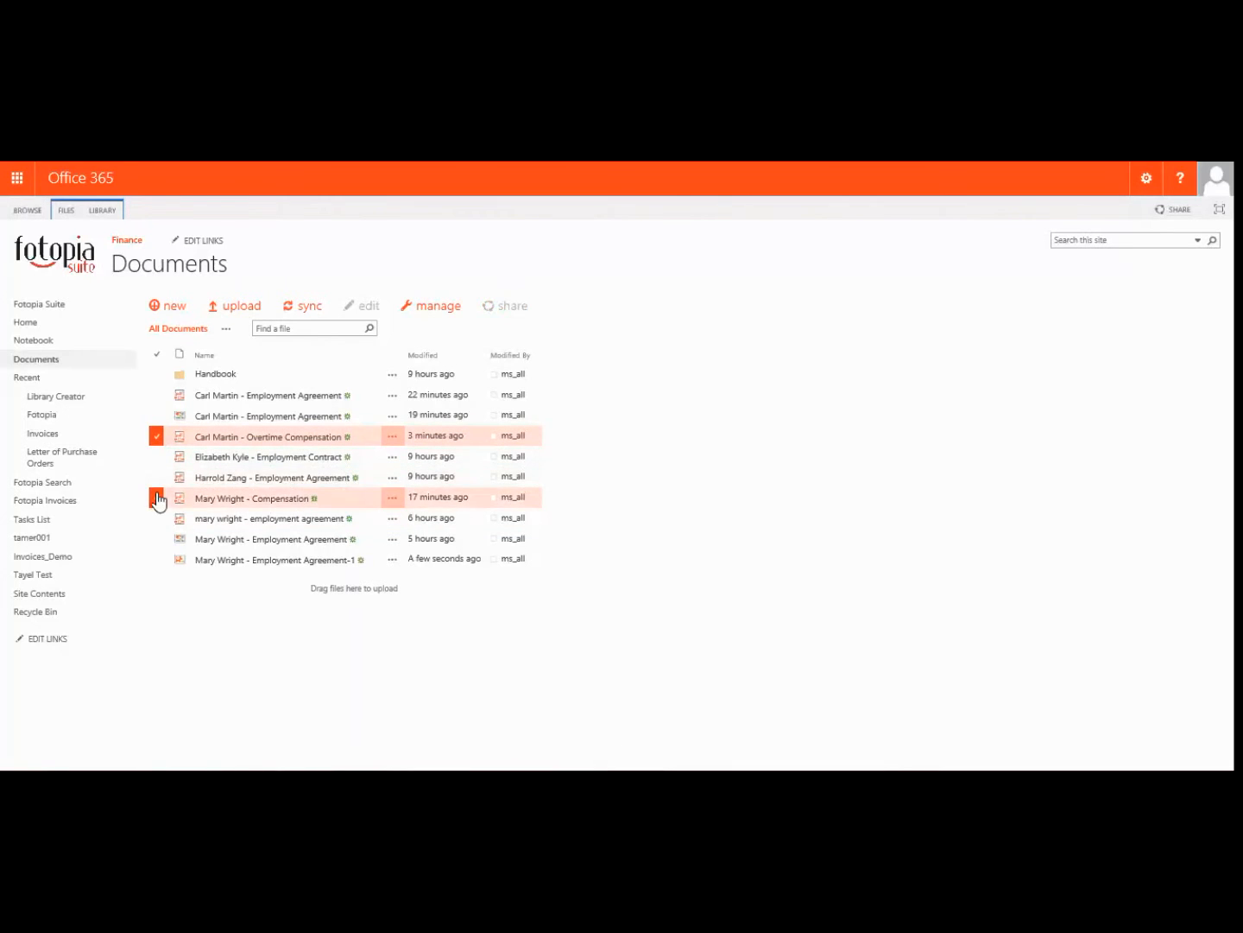
pyautogui.click(156, 560)
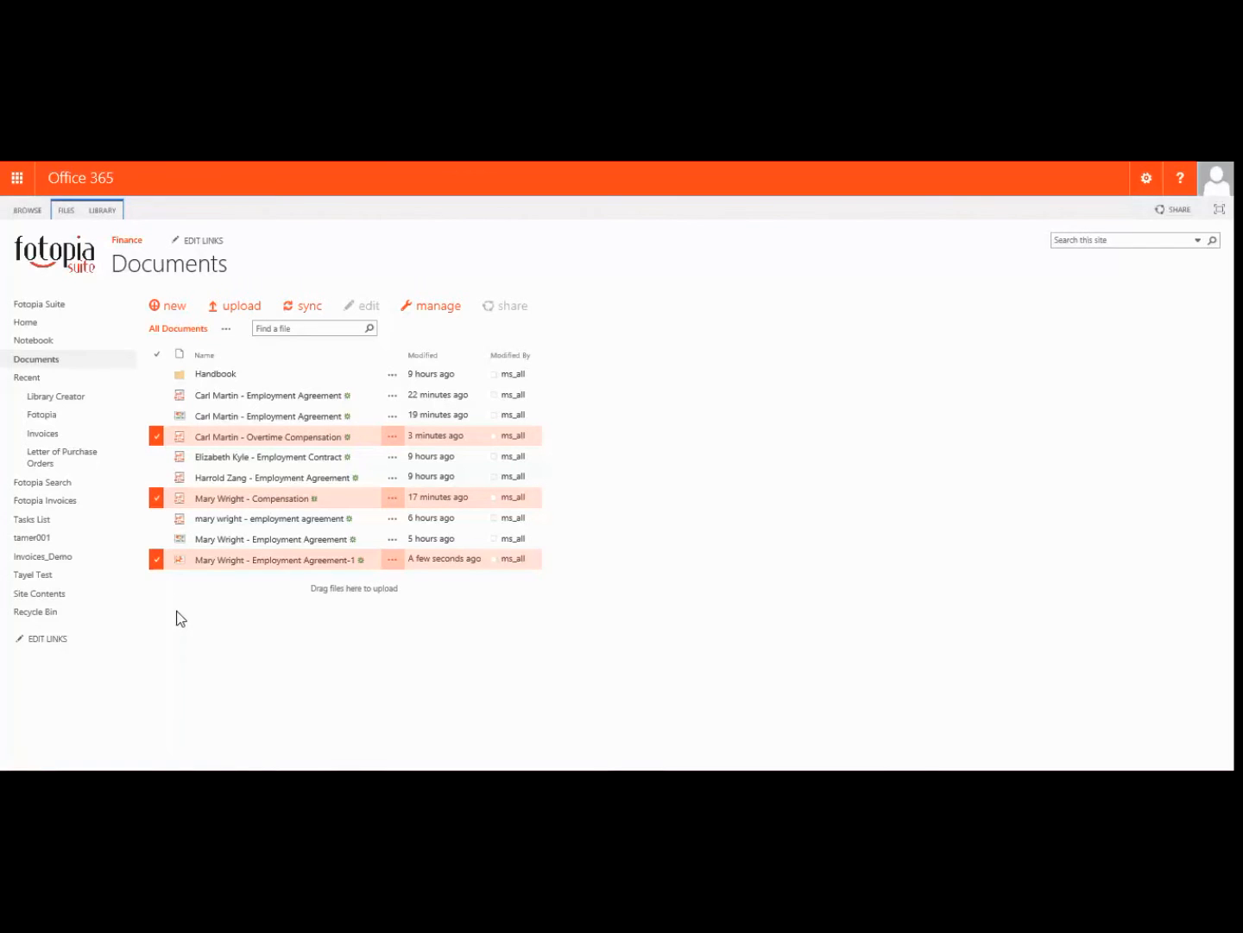
pyautogui.click(71, 210)
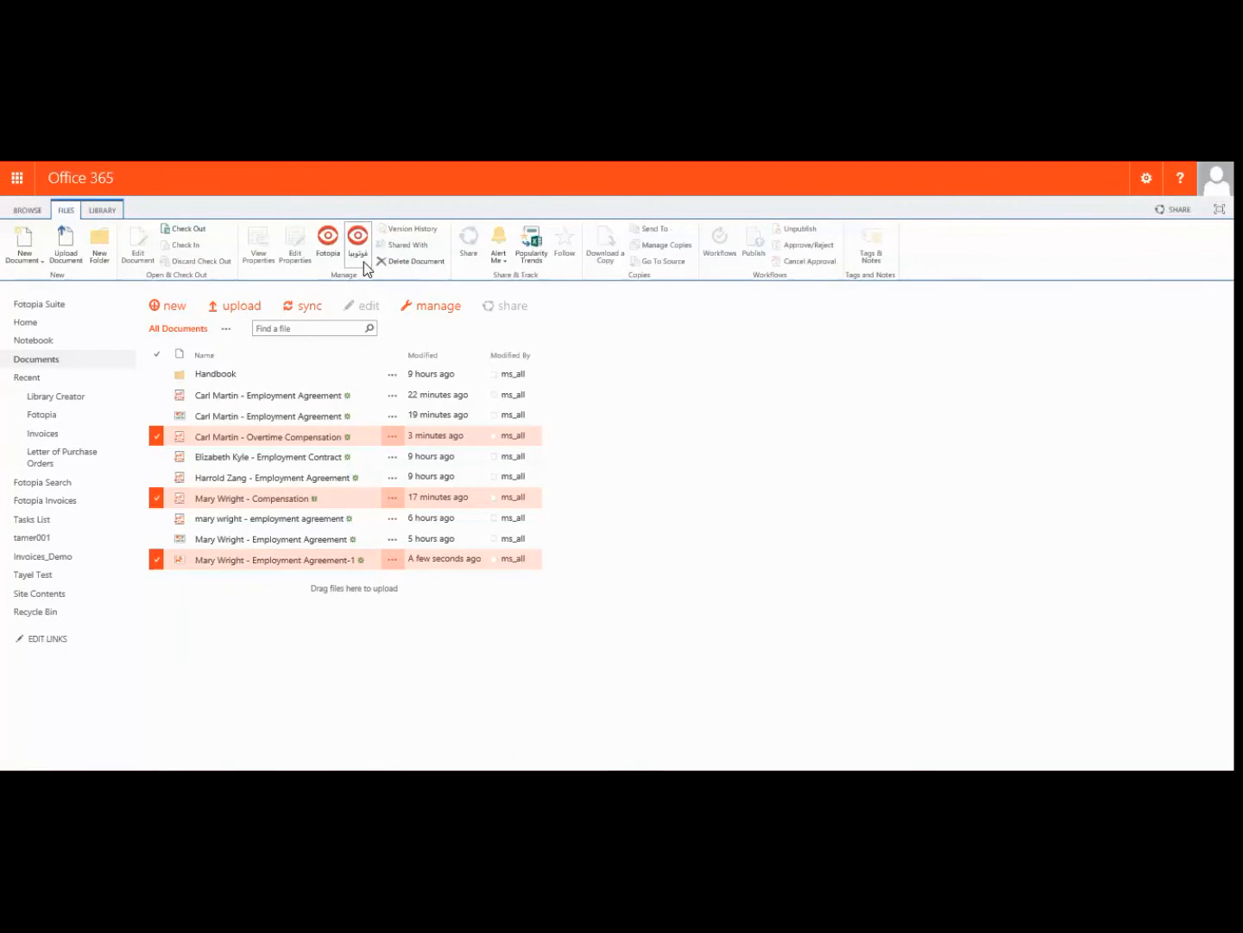
pyautogui.click(328, 257)
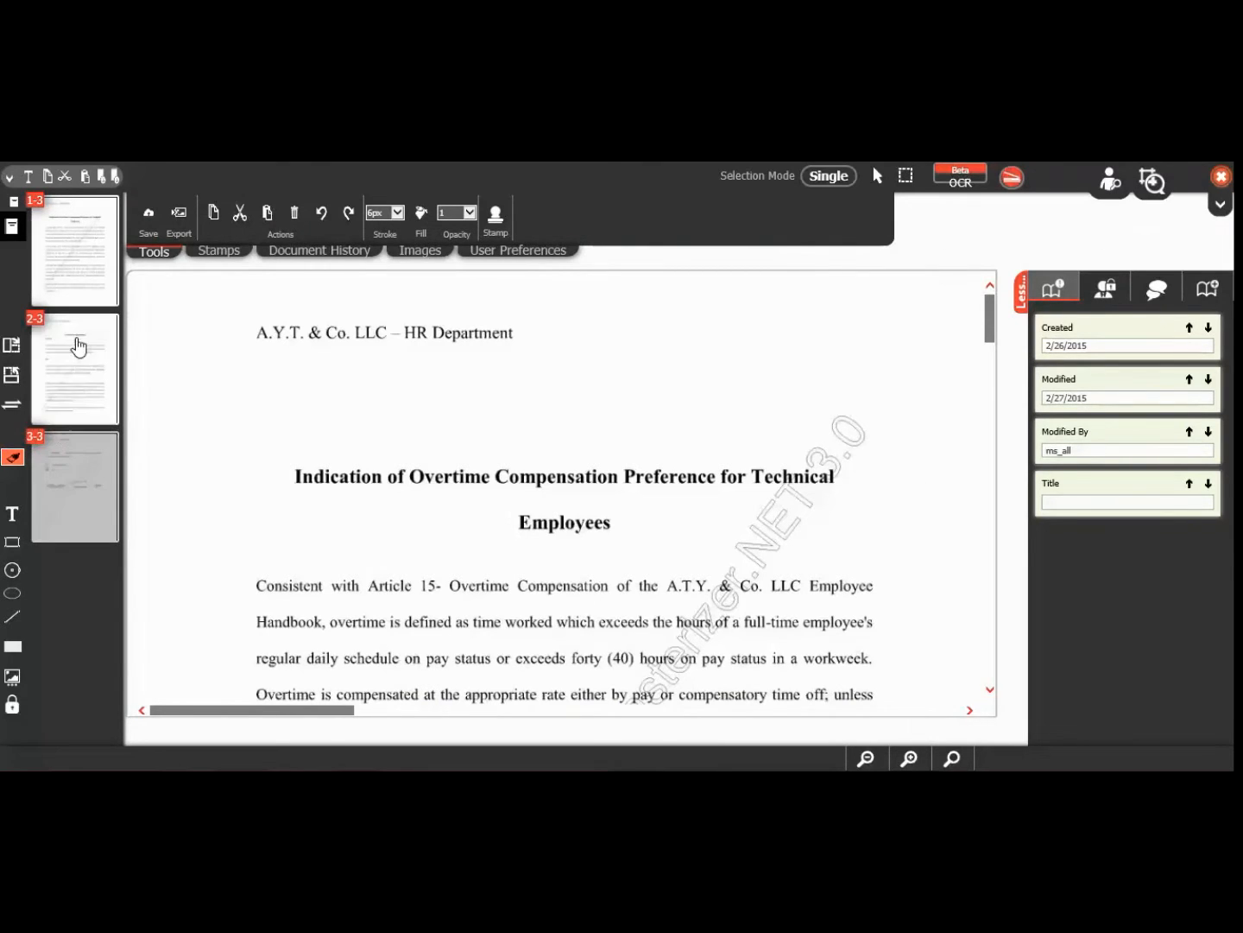
# Step: View pages 2 and 3, return to page 1, and toggle the thumbnail strip size back
pyautogui.click(84, 377)
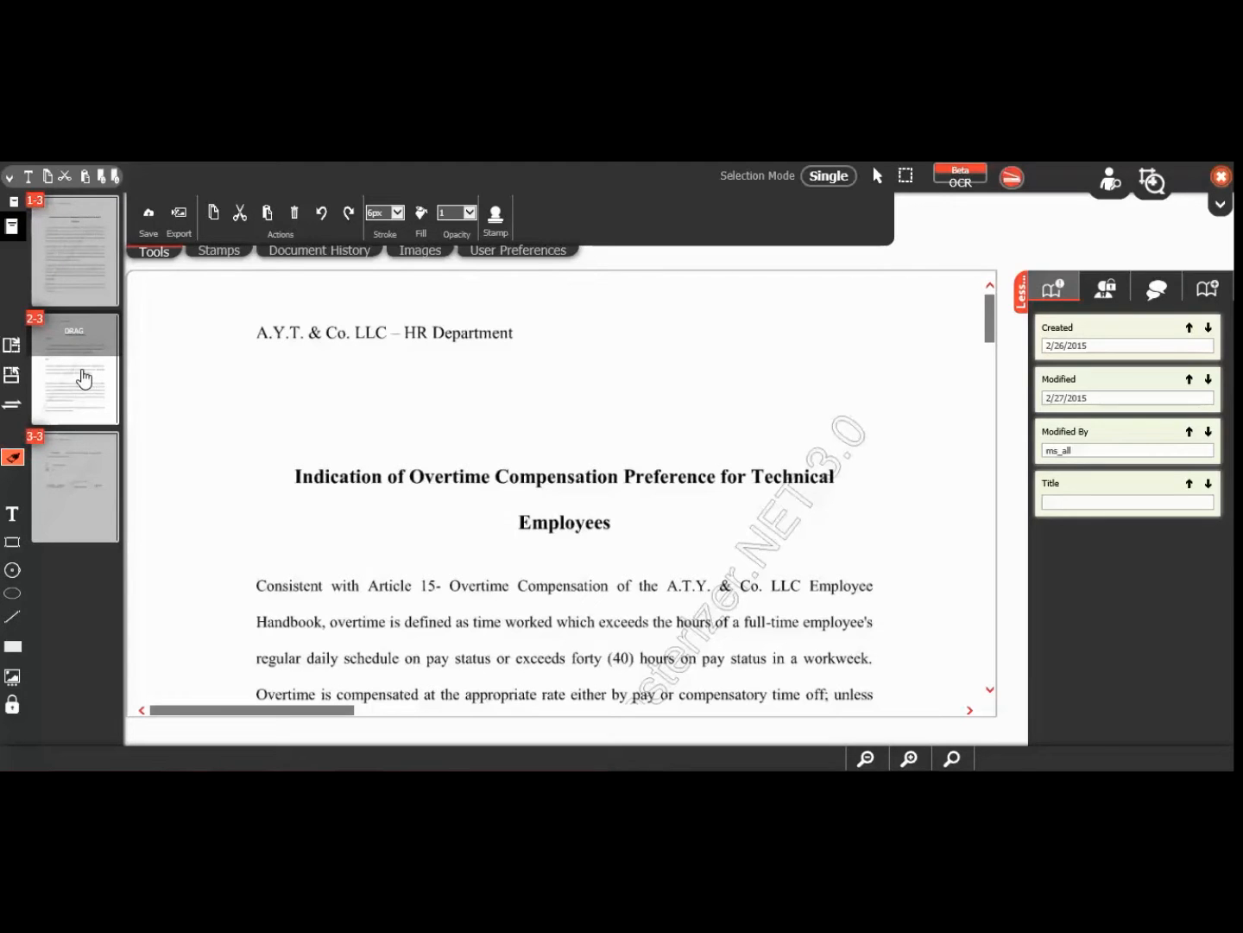
pyautogui.click(82, 470)
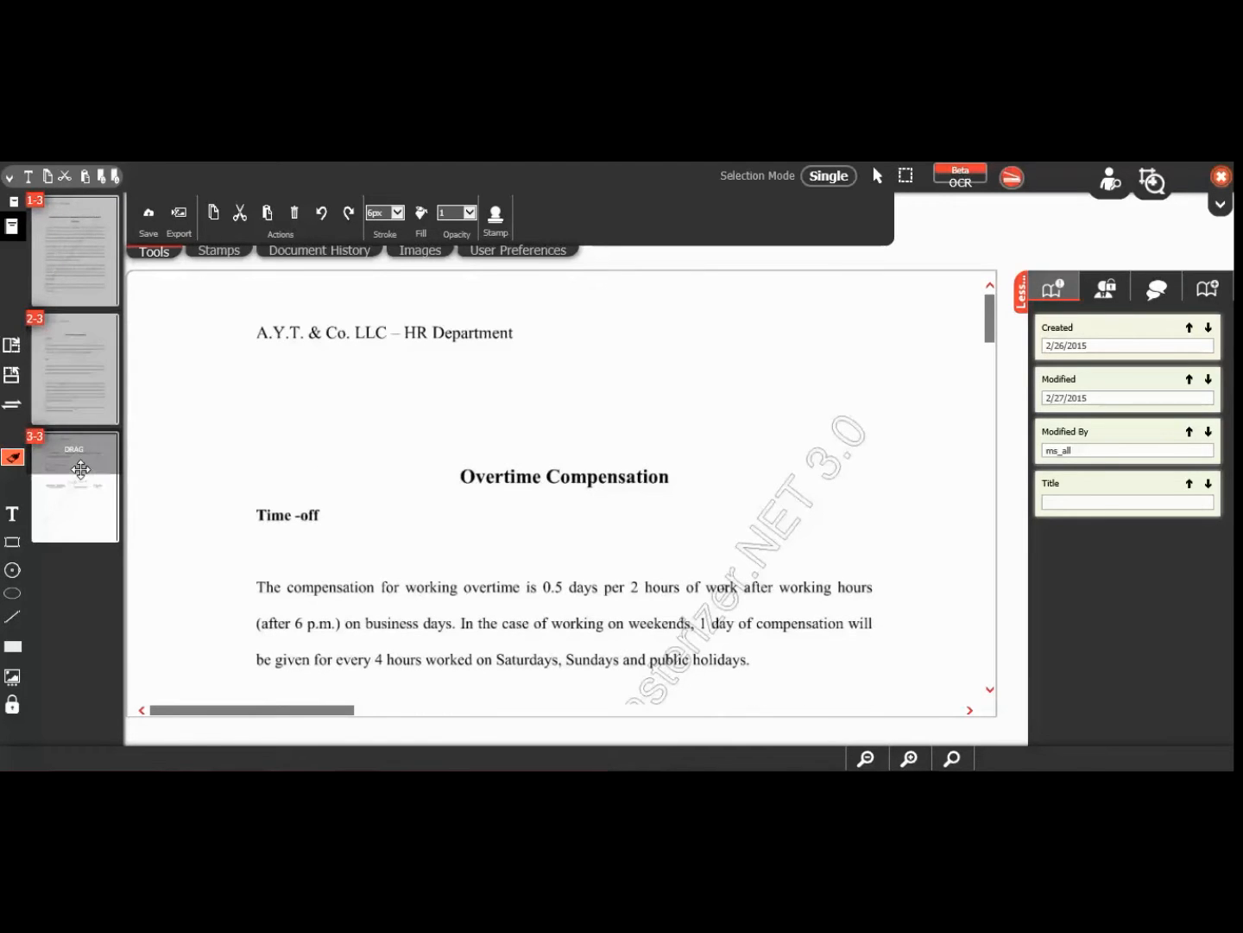
pyautogui.click(88, 275)
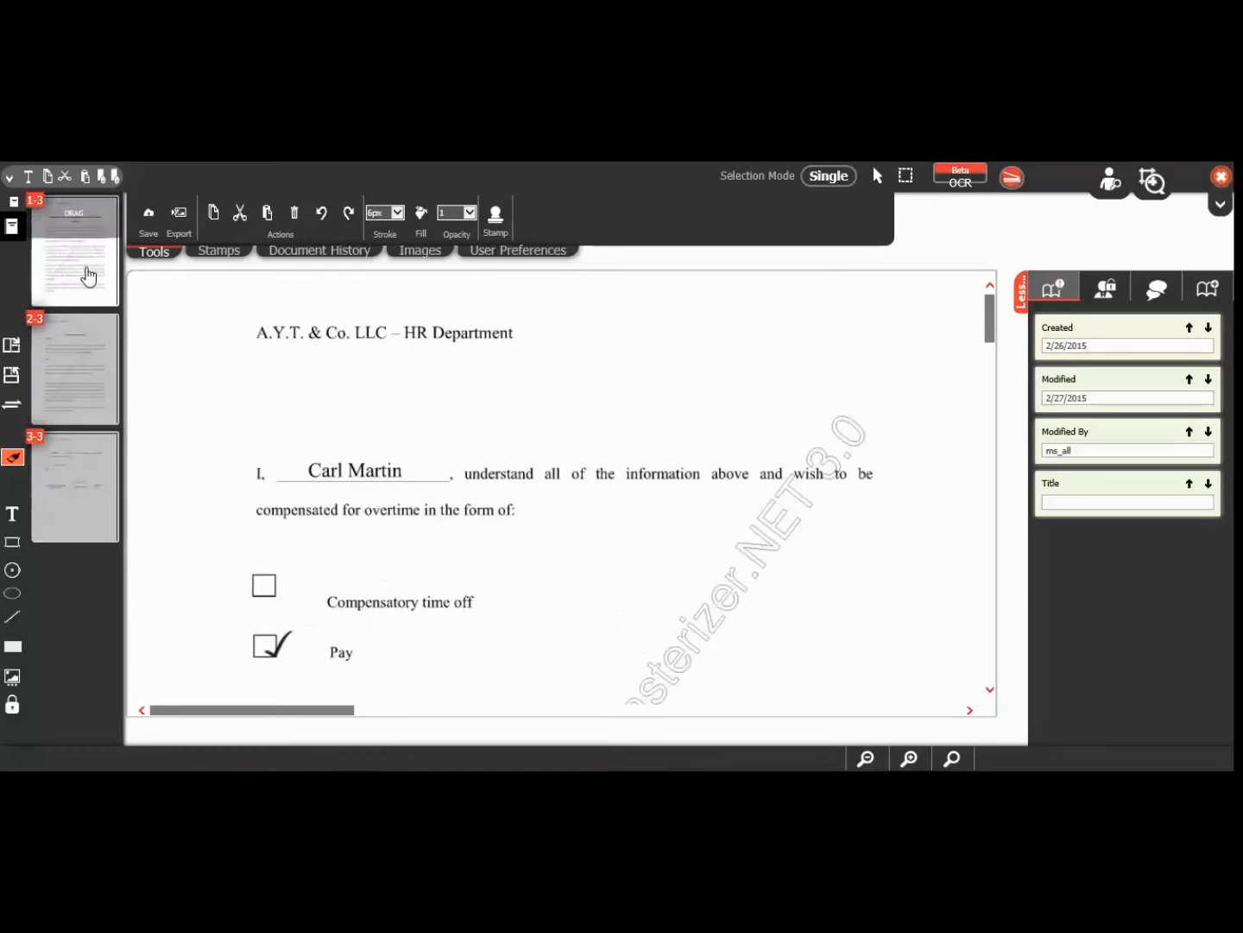
pyautogui.click(11, 229)
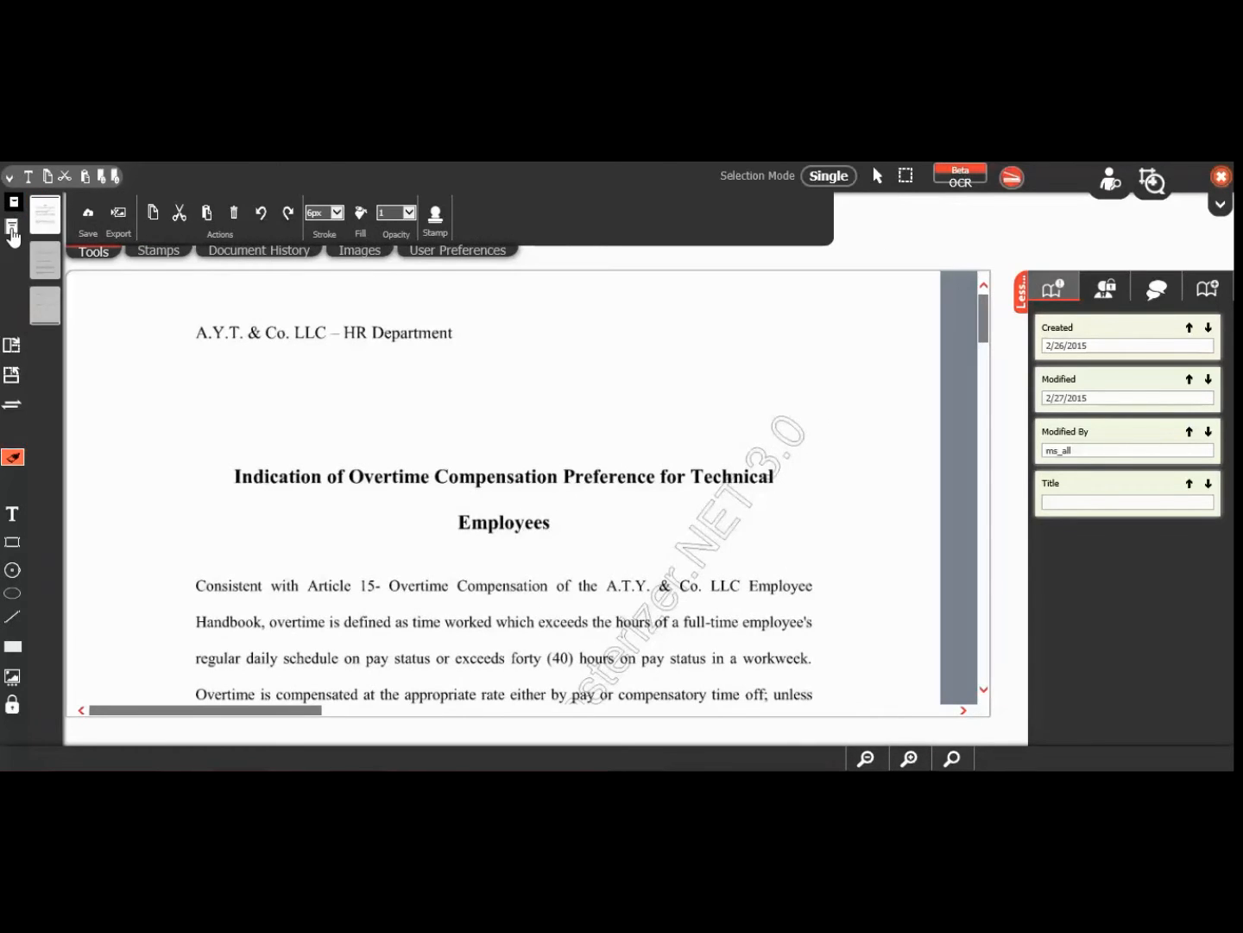
pyautogui.click(12, 232)
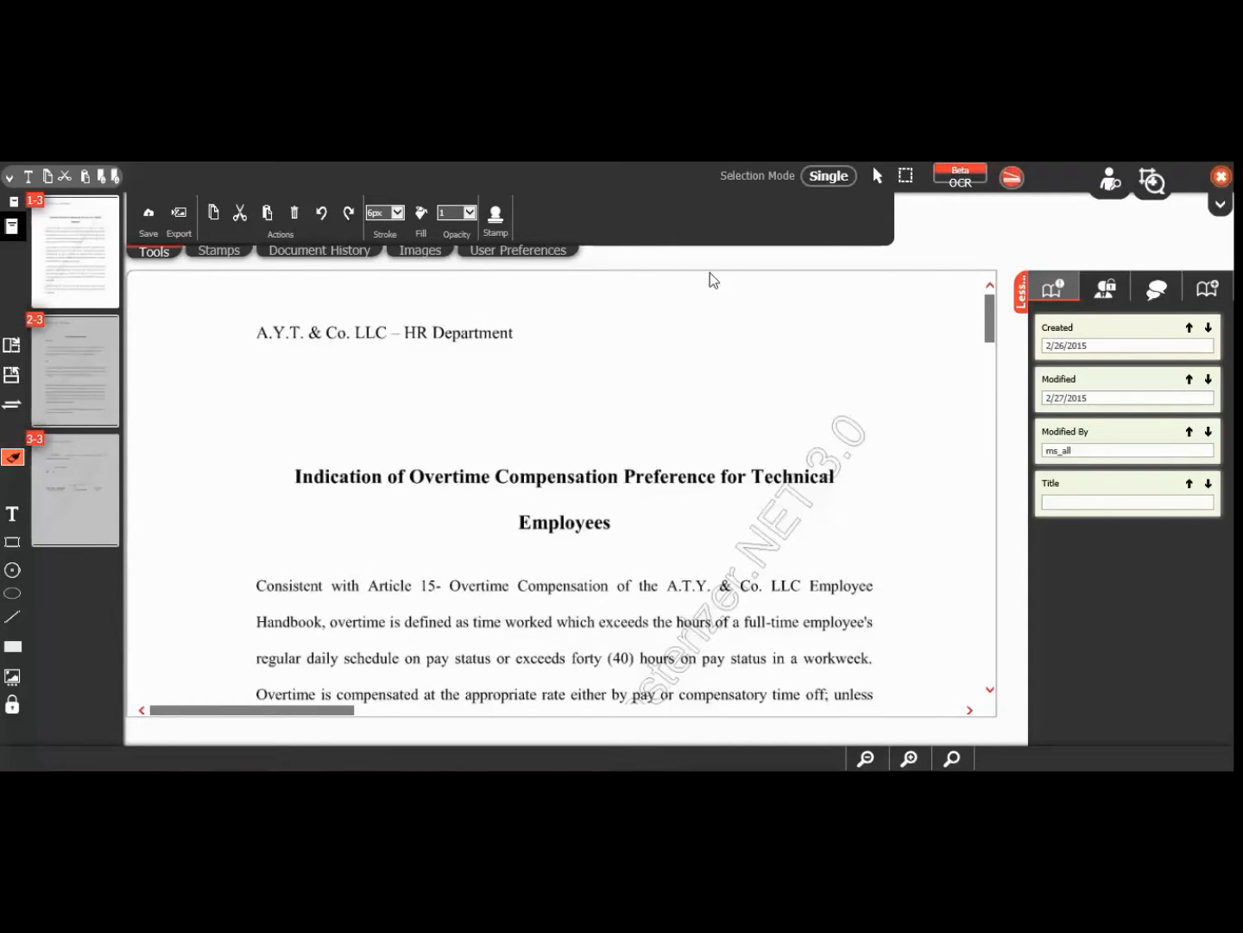
pyautogui.click(1021, 298)
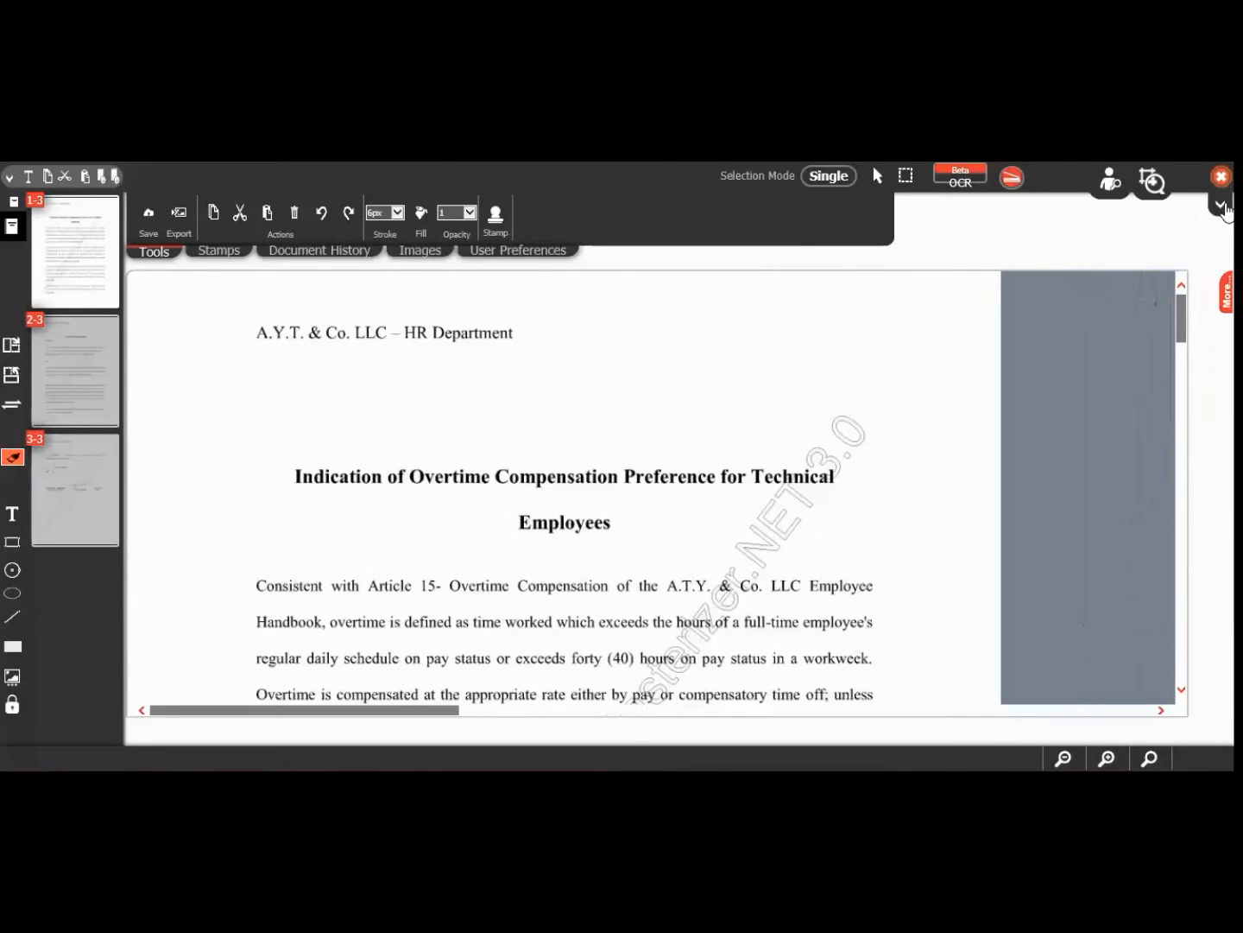
pyautogui.click(1221, 207)
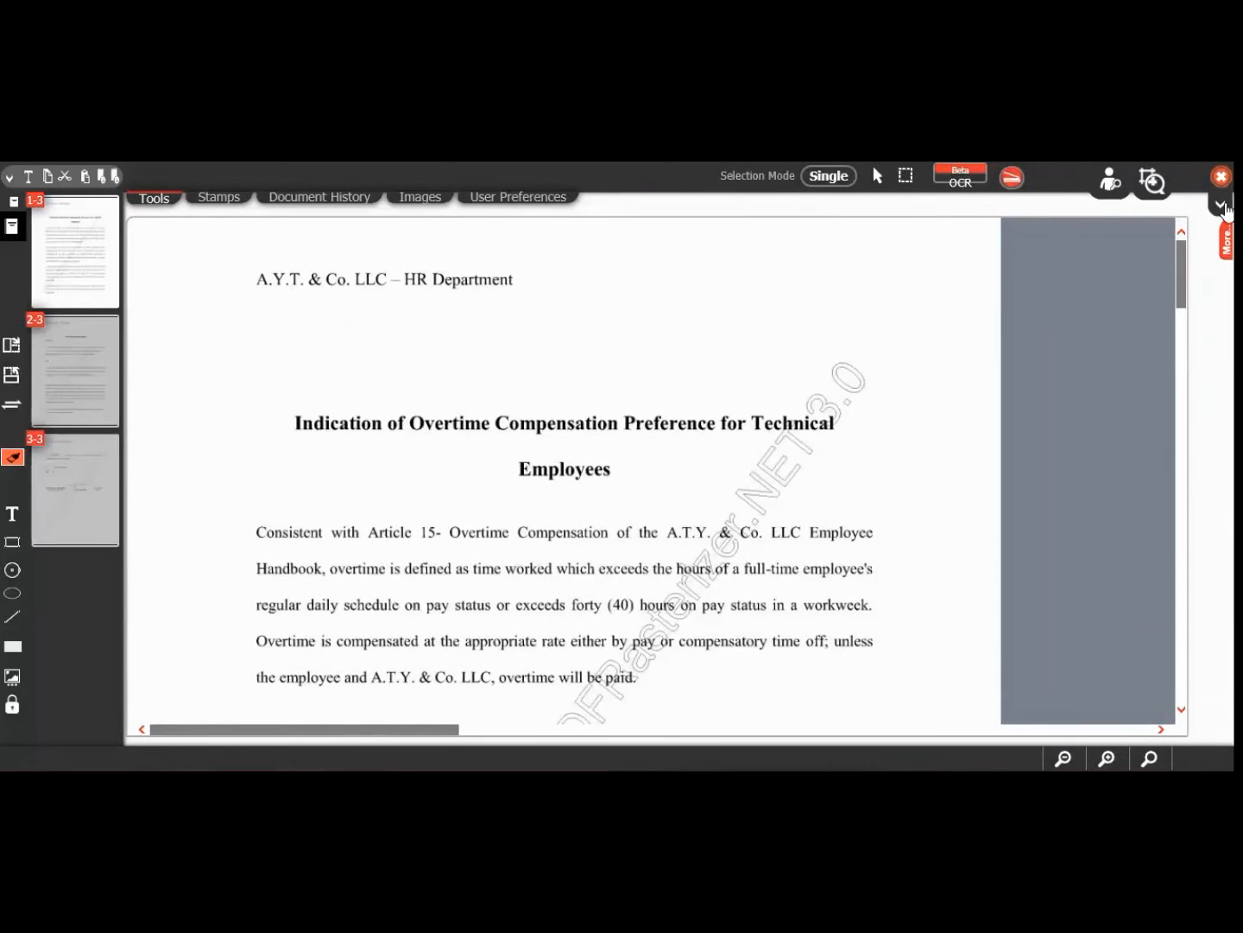
pyautogui.click(1221, 206)
pyautogui.click(1226, 295)
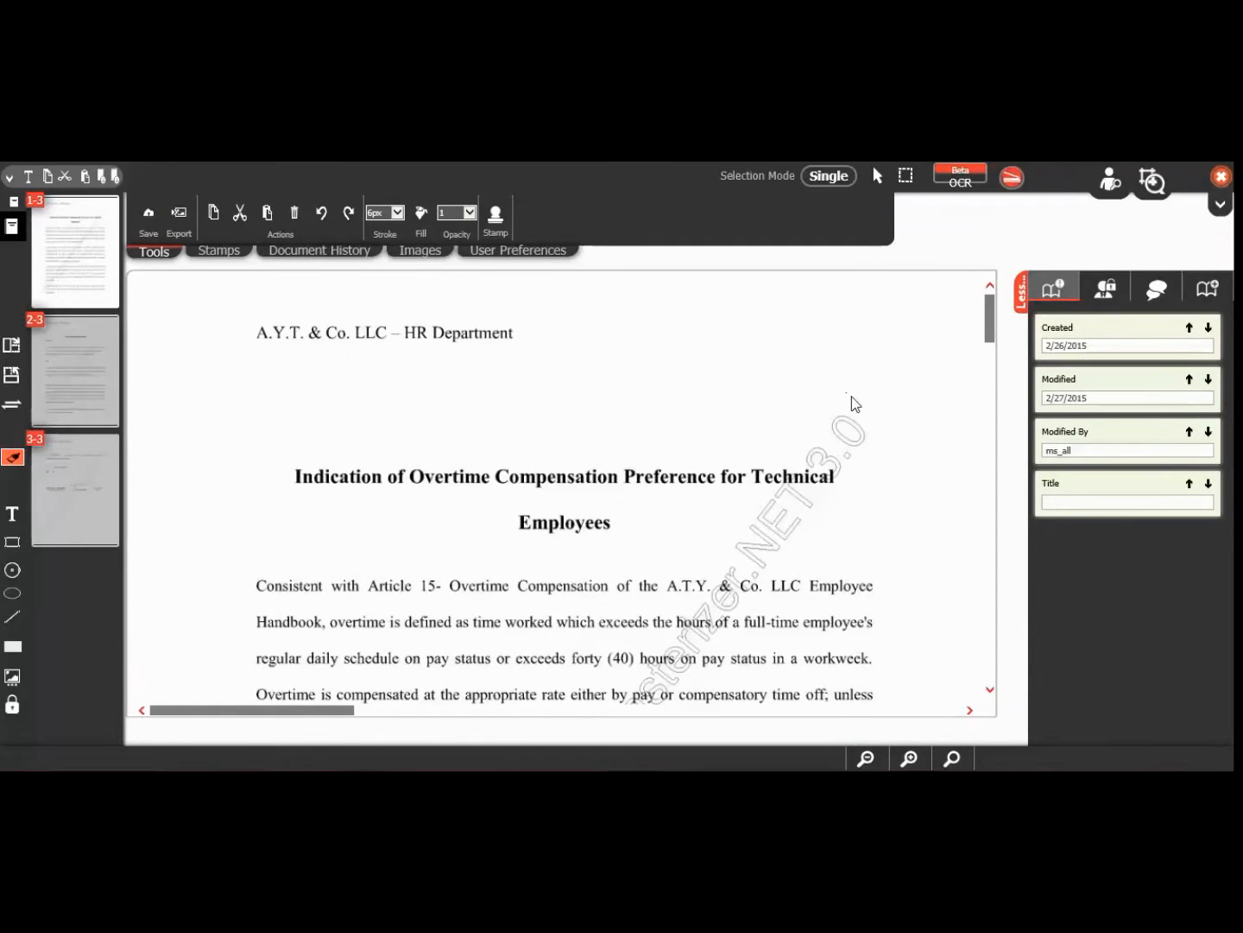
# Step: Switch to the Employment Agreement from the Opened Documents list
pyautogui.click(1216, 295)
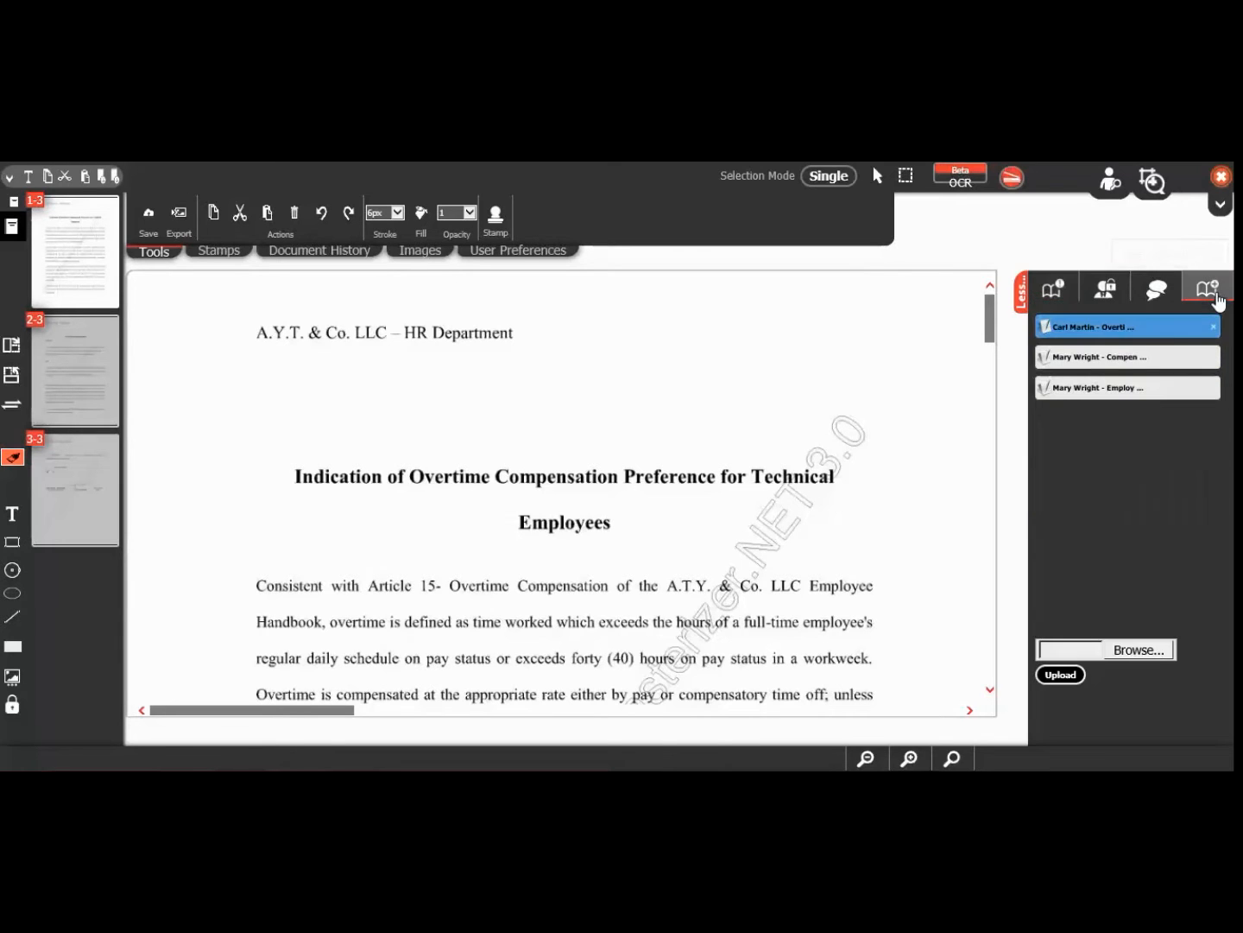
pyautogui.click(1116, 388)
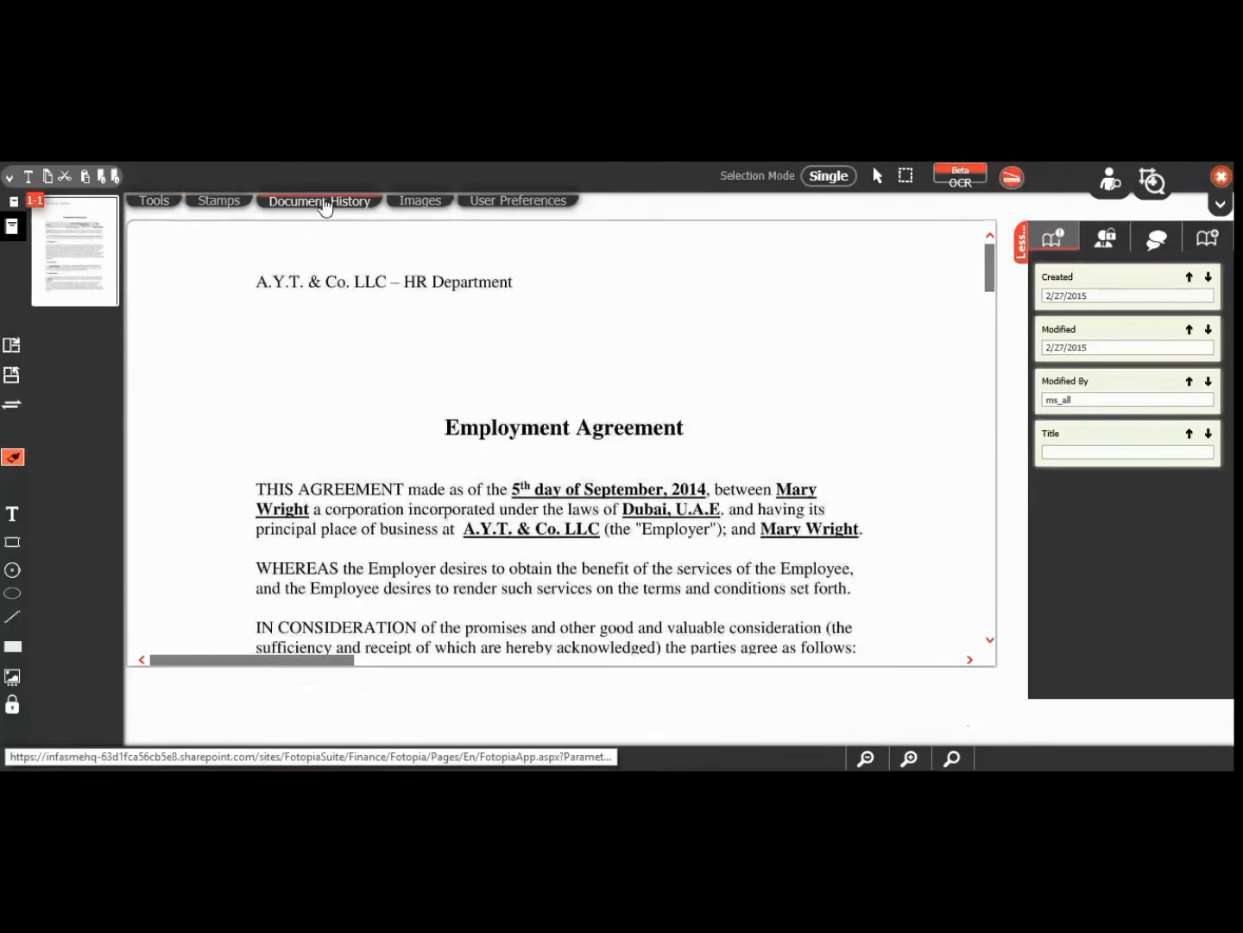
# Step: Load the 28/2/2015 0:50:57 version from the Employment Agreement's document history
pyautogui.click(321, 198)
pyautogui.click(247, 212)
pyautogui.scroll(1, 218, 195)
pyautogui.click(218, 182)
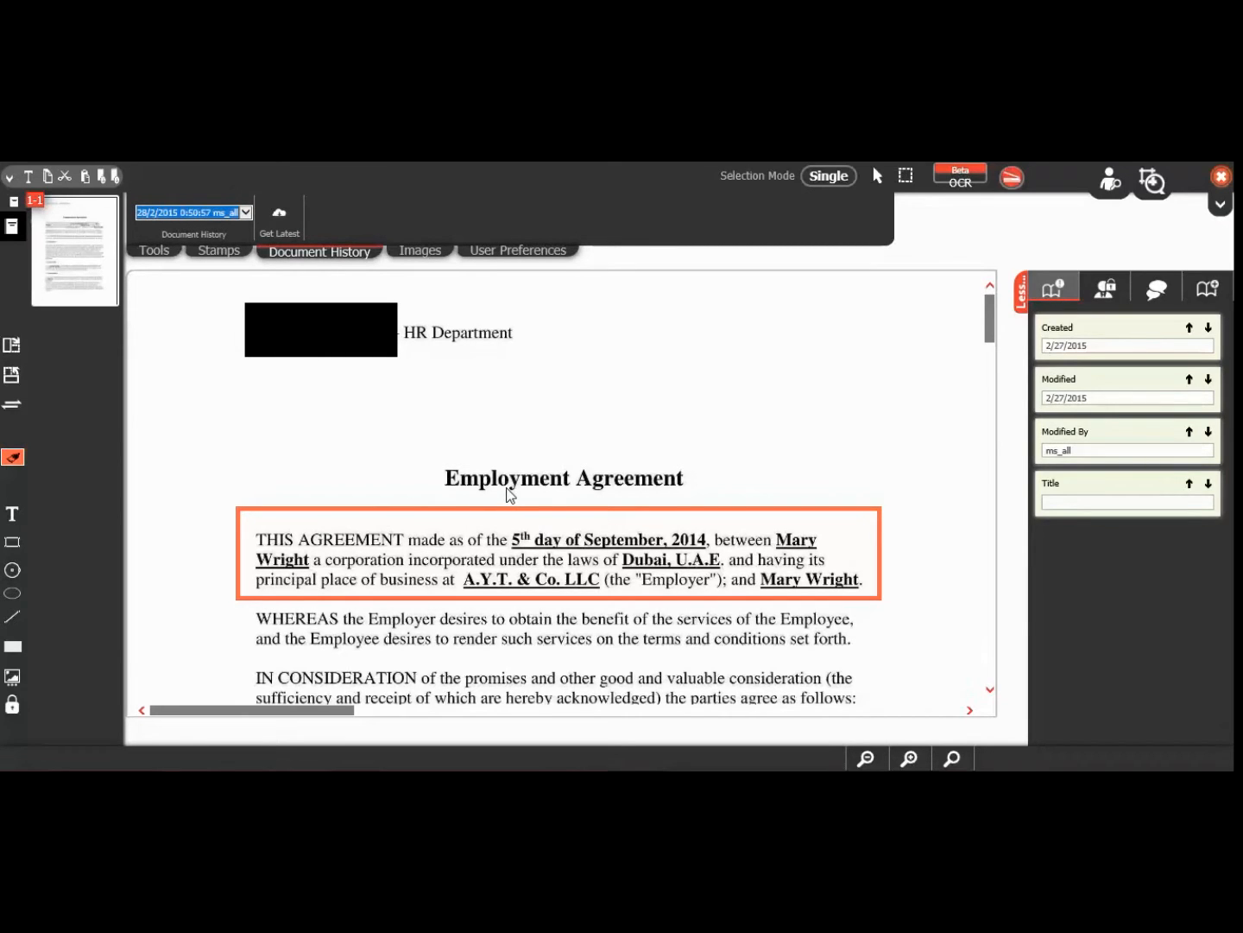
# Step: Dismiss the old-version editing warnings and return to the latest version
pyautogui.click(399, 508)
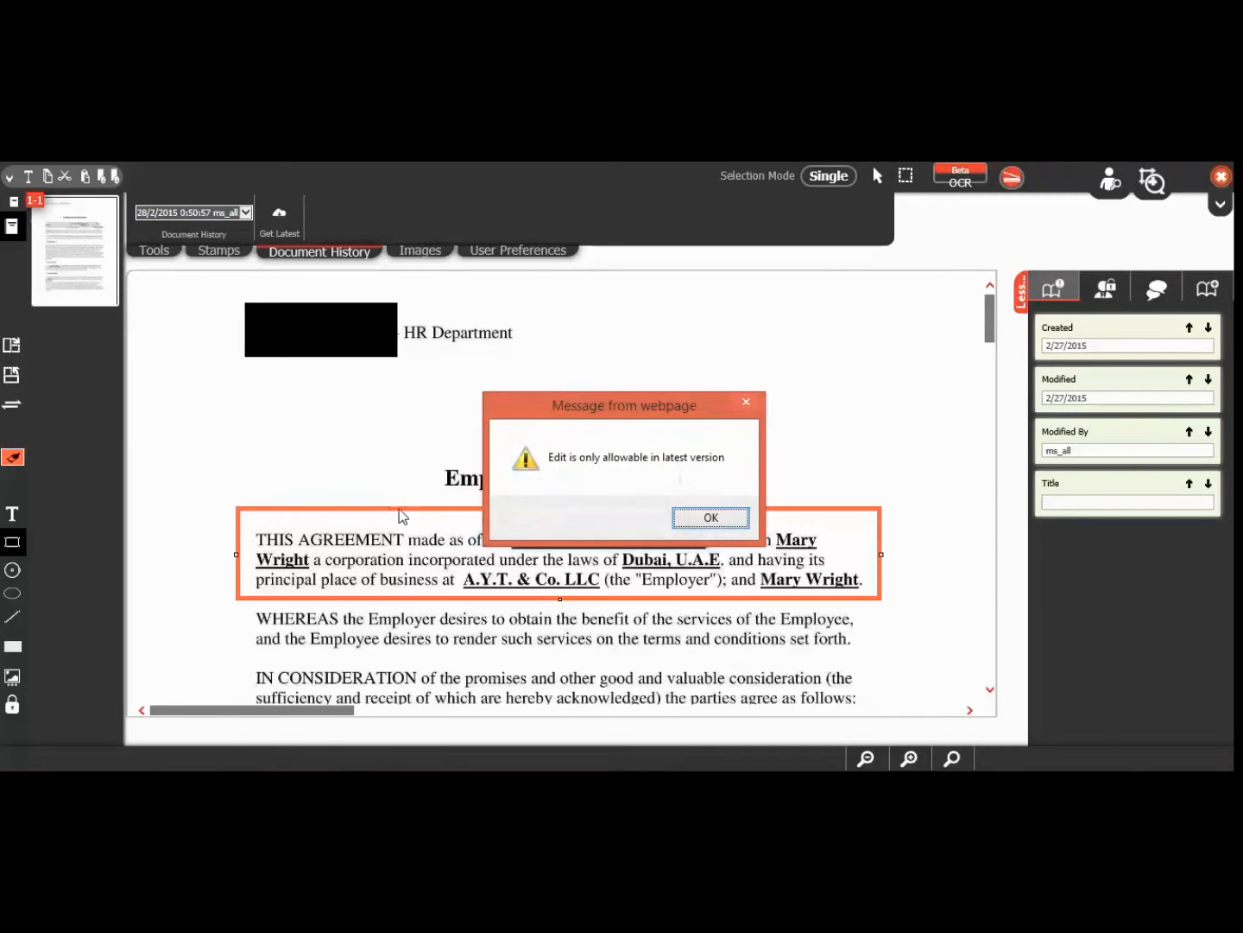
pyautogui.click(695, 518)
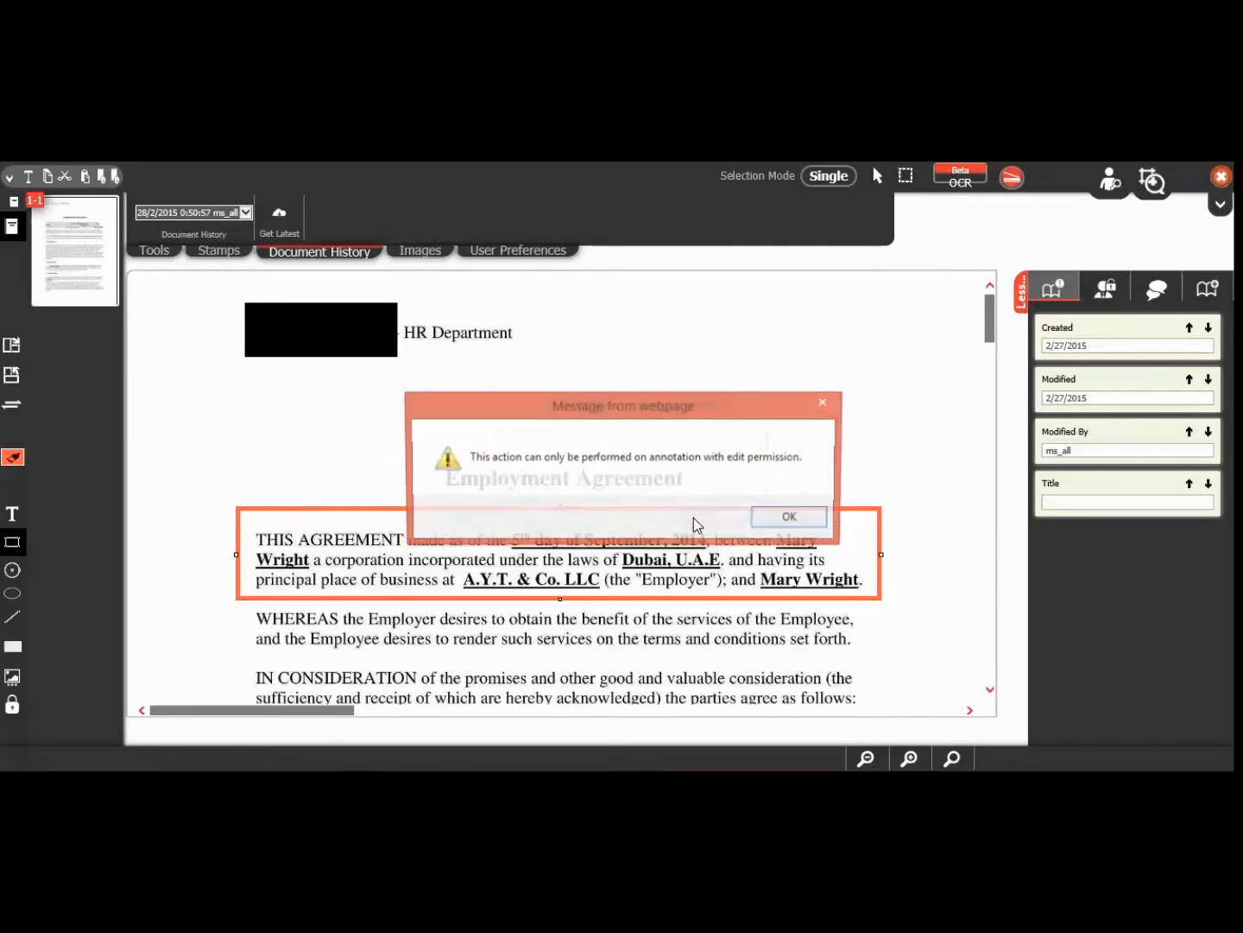
pyautogui.click(790, 518)
pyautogui.click(280, 217)
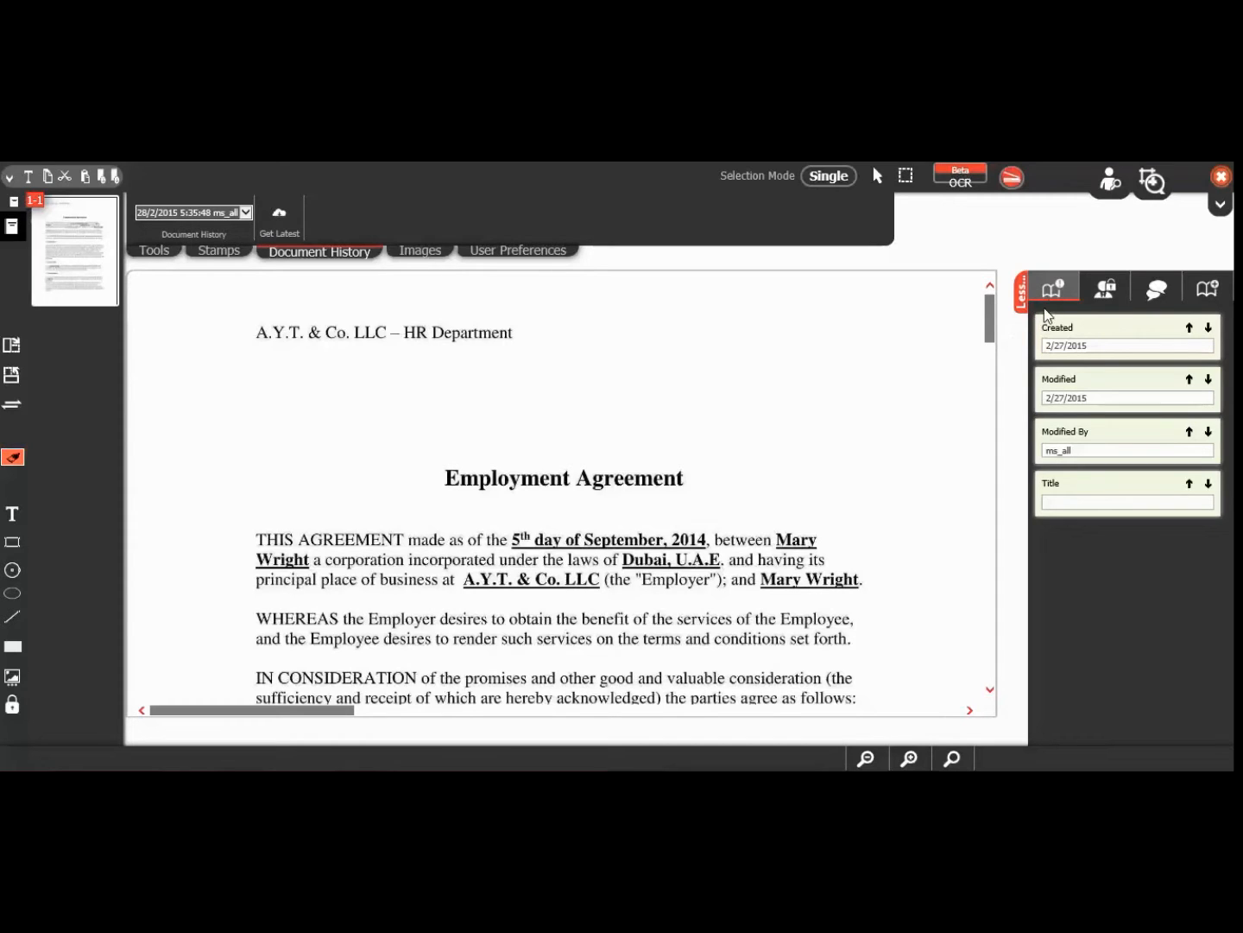
# Step: Enter Contract as the Employment Agreement's Title property
pyautogui.click(1071, 502)
pyautogui.write('Contract')
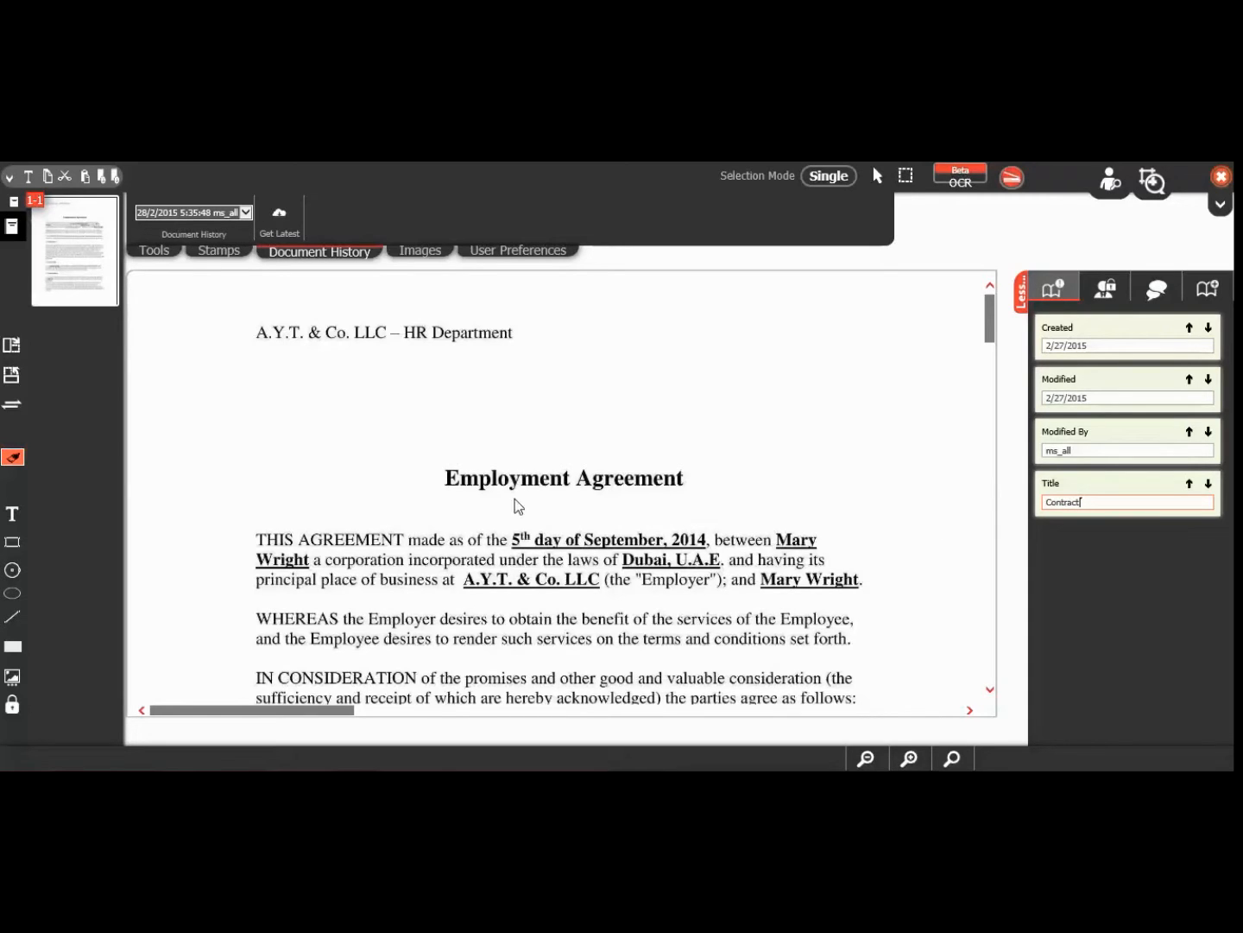
pyautogui.click(12, 349)
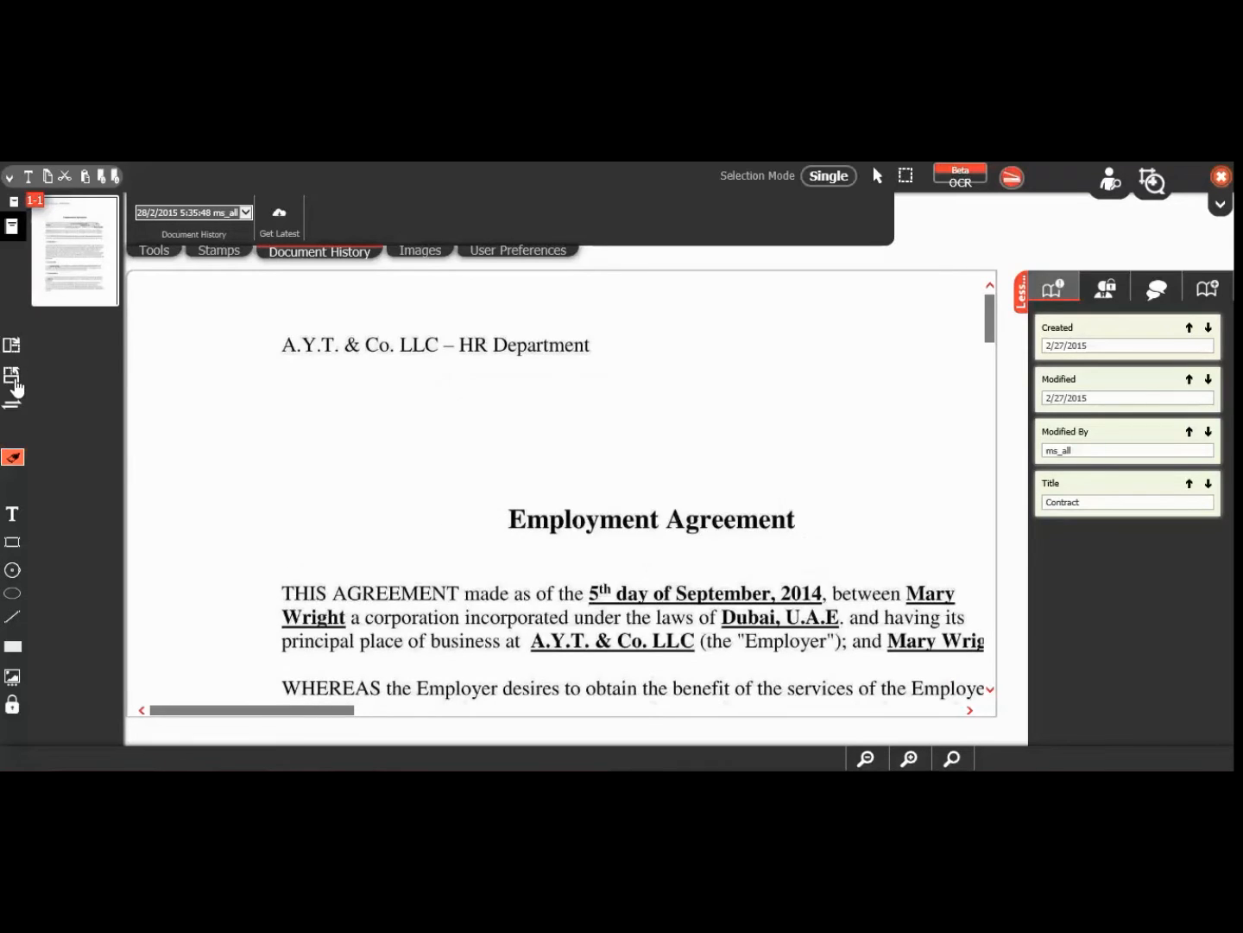
pyautogui.click(13, 381)
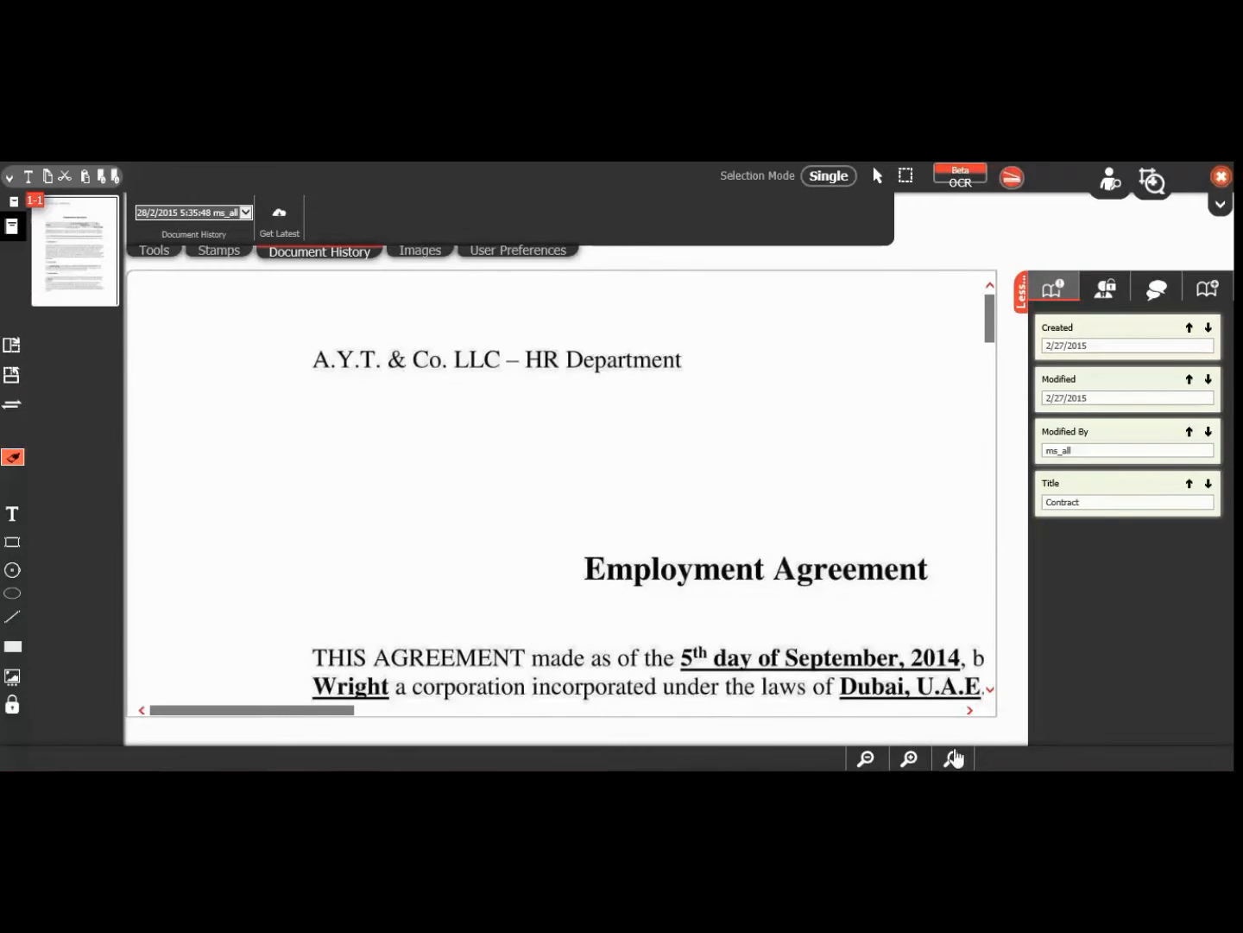
pyautogui.click(908, 757)
pyautogui.click(871, 760)
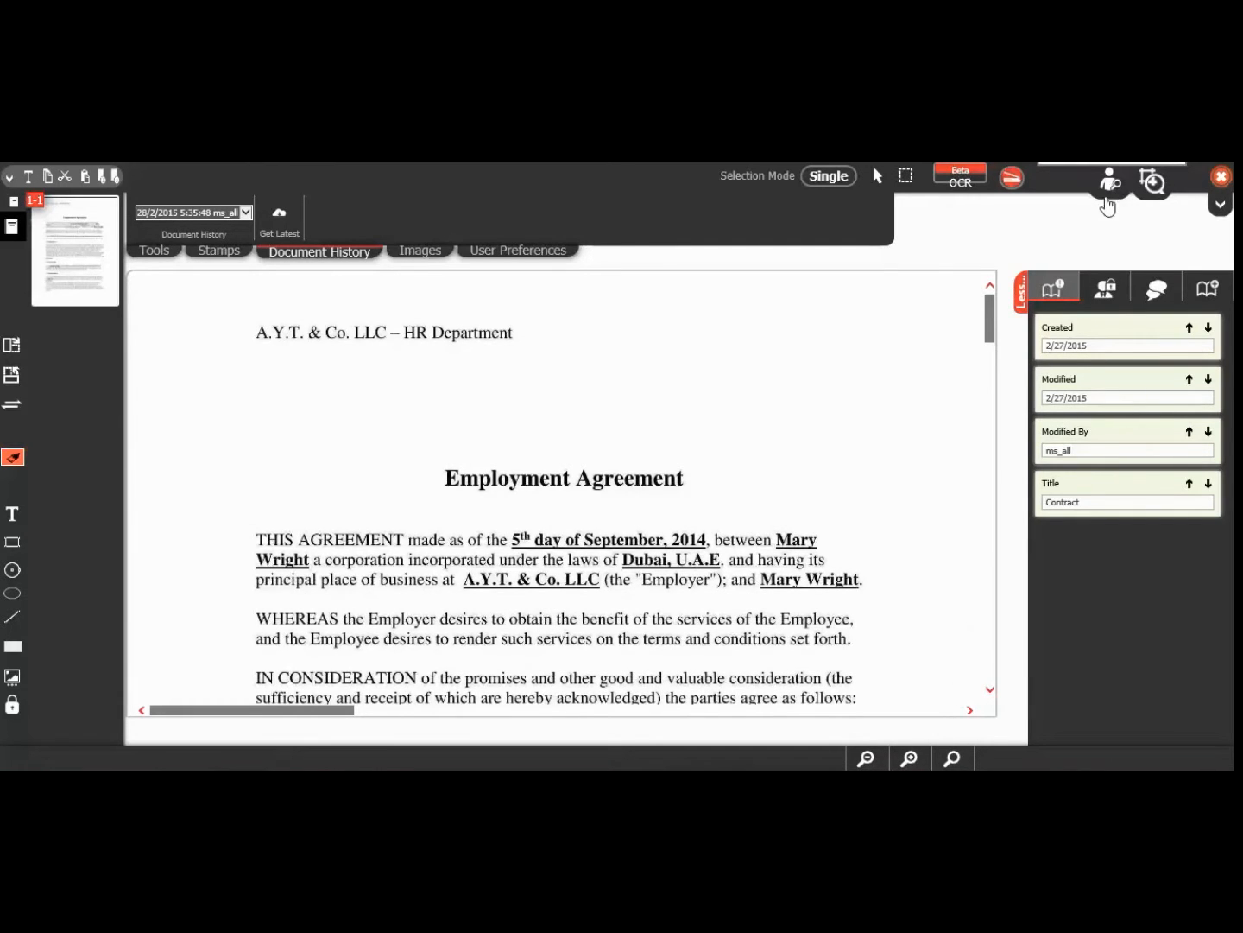
pyautogui.click(1158, 196)
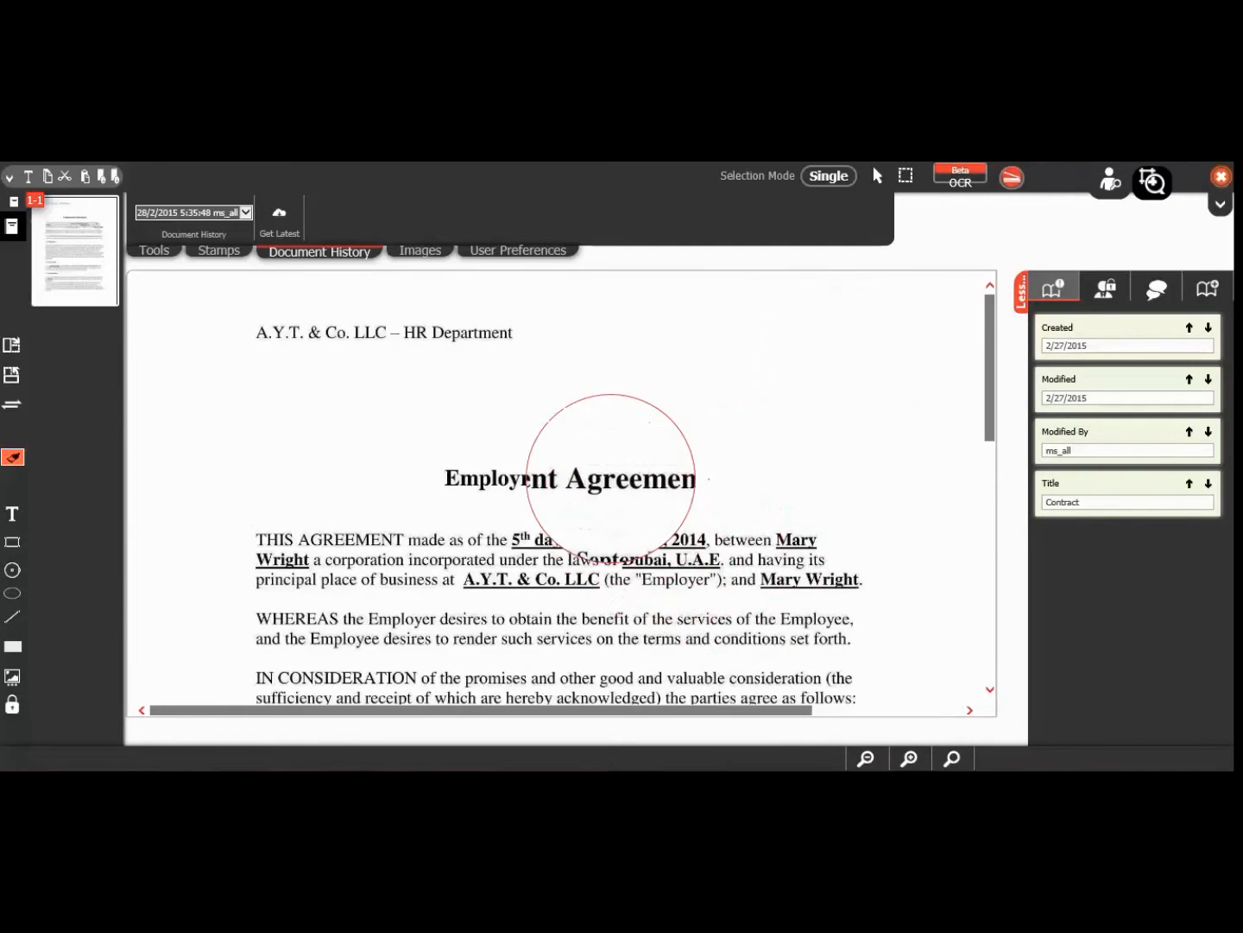
pyautogui.click(1152, 183)
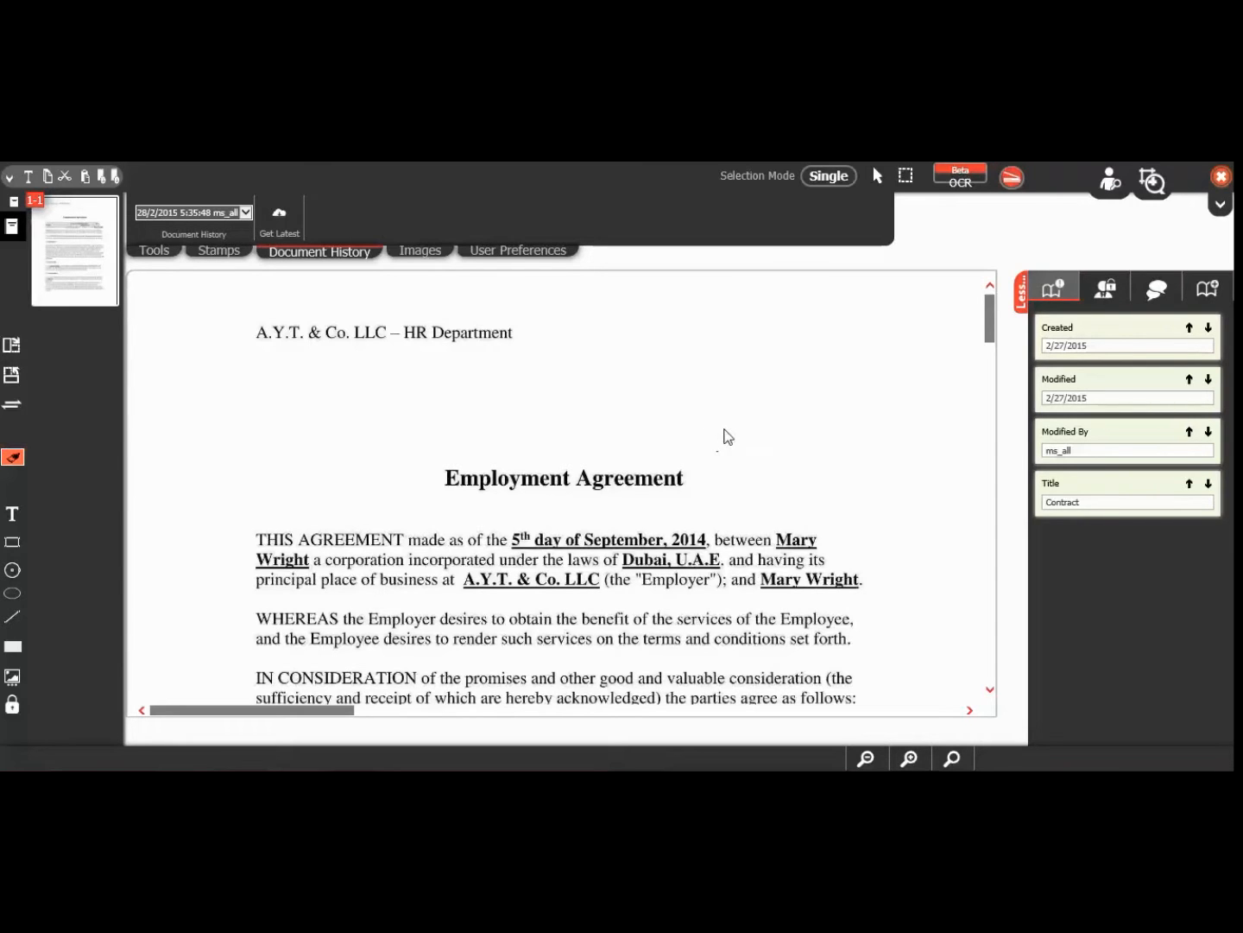
# Step: Add a smaller-font 'check' text note and place it just below the Employment Agreement heading
pyautogui.scroll(-1, 728, 437)
pyautogui.scroll(-1, 728, 434)
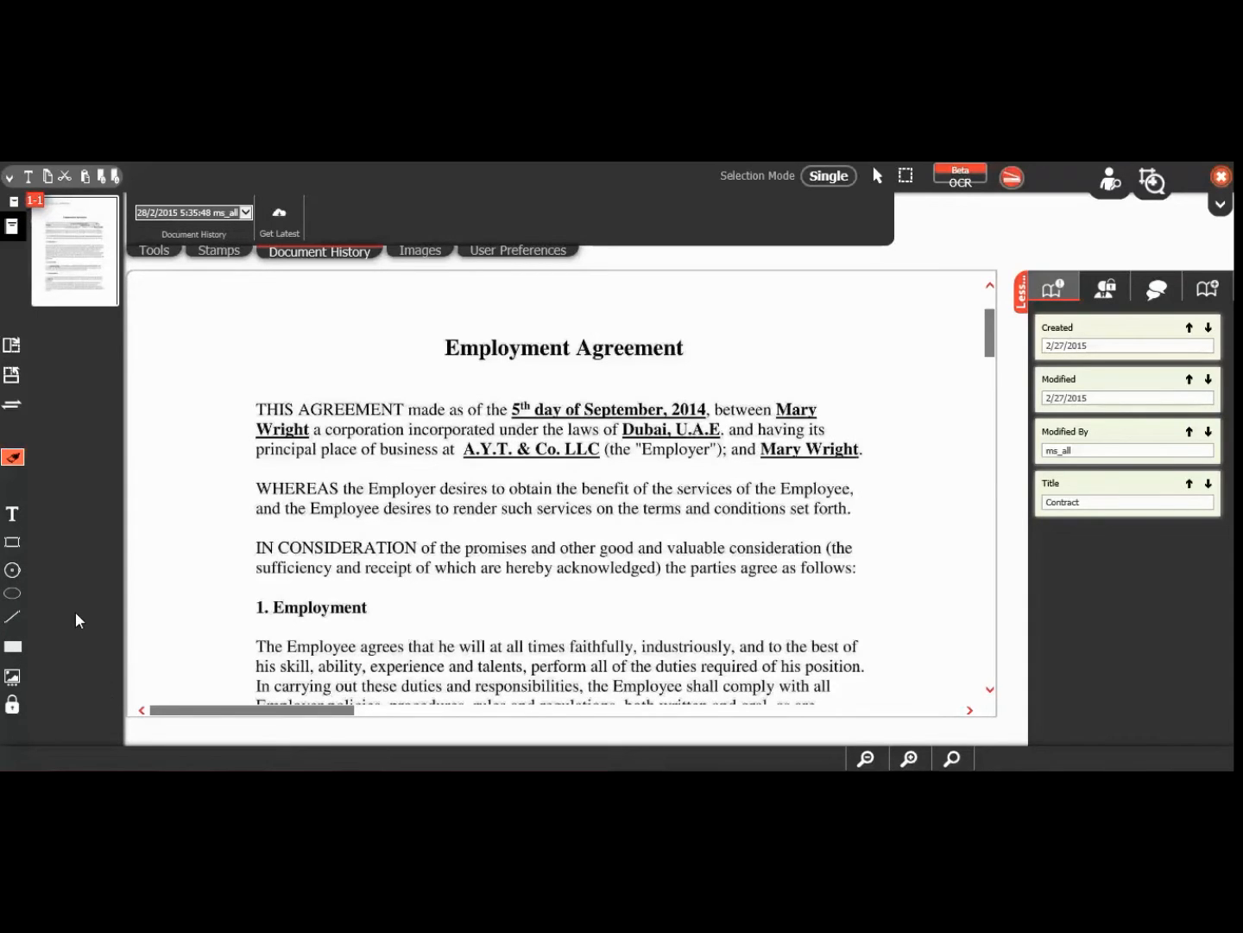
pyautogui.click(13, 518)
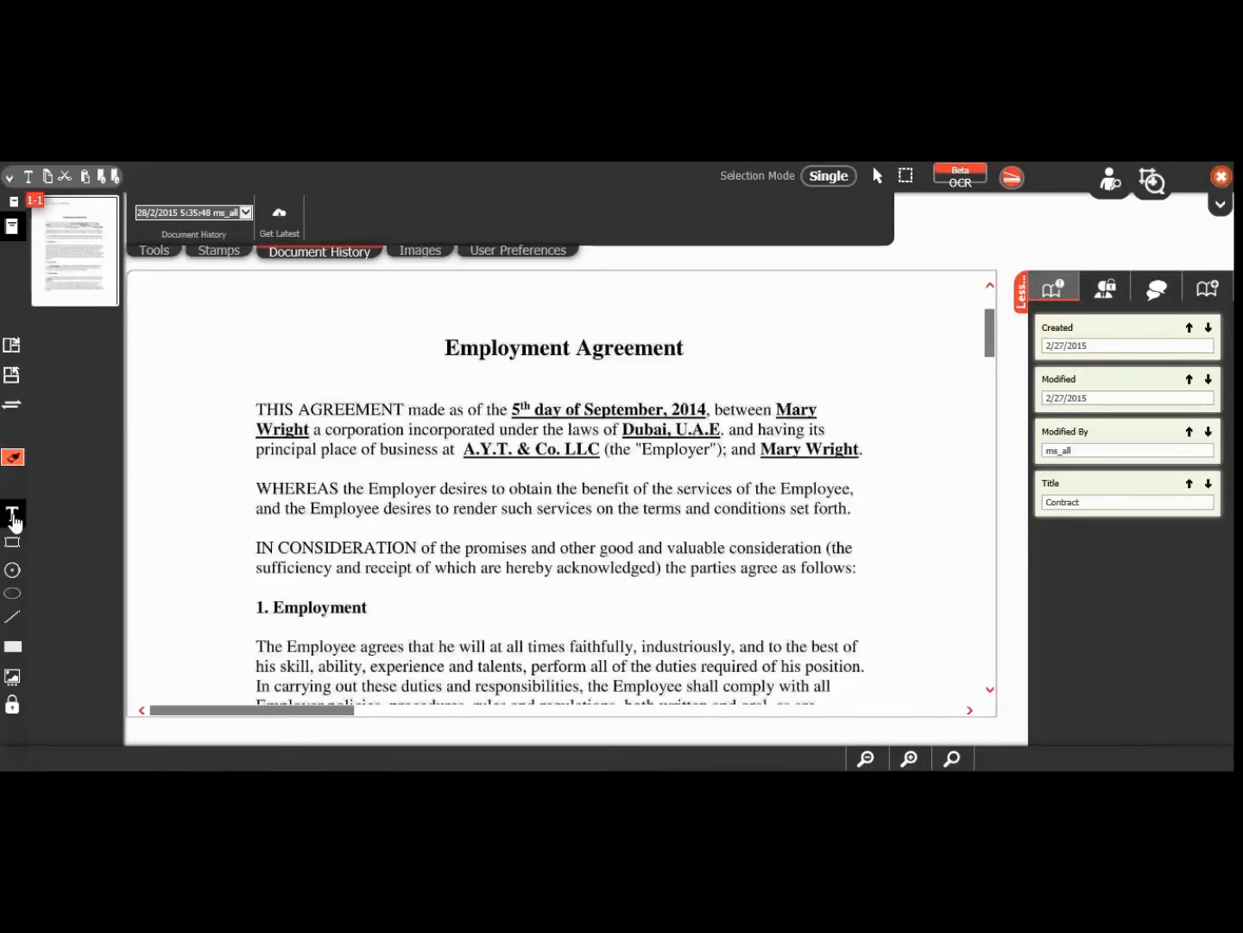
pyautogui.click(810, 331)
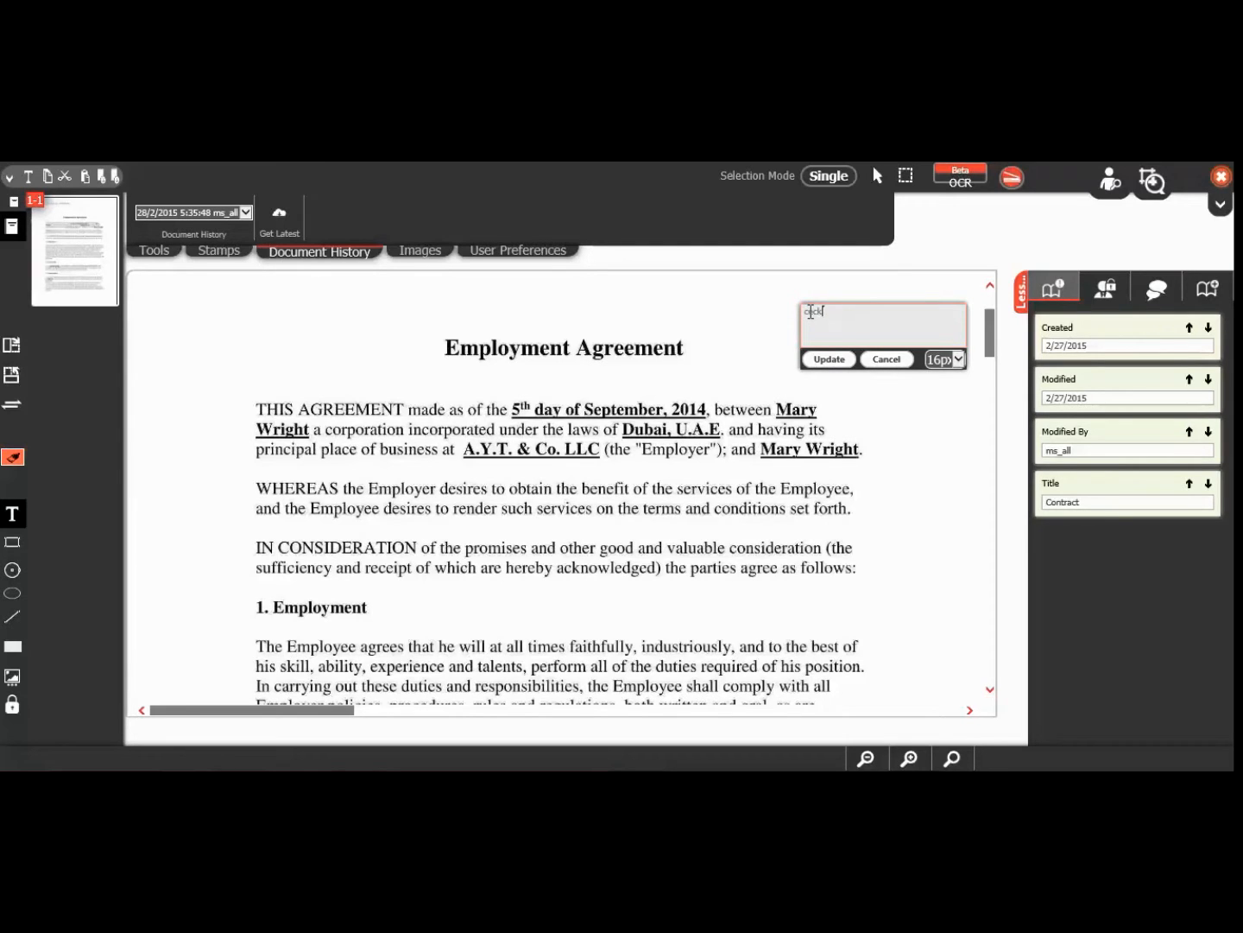
pyautogui.click(812, 311)
pyautogui.write('he')
pyautogui.click(950, 359)
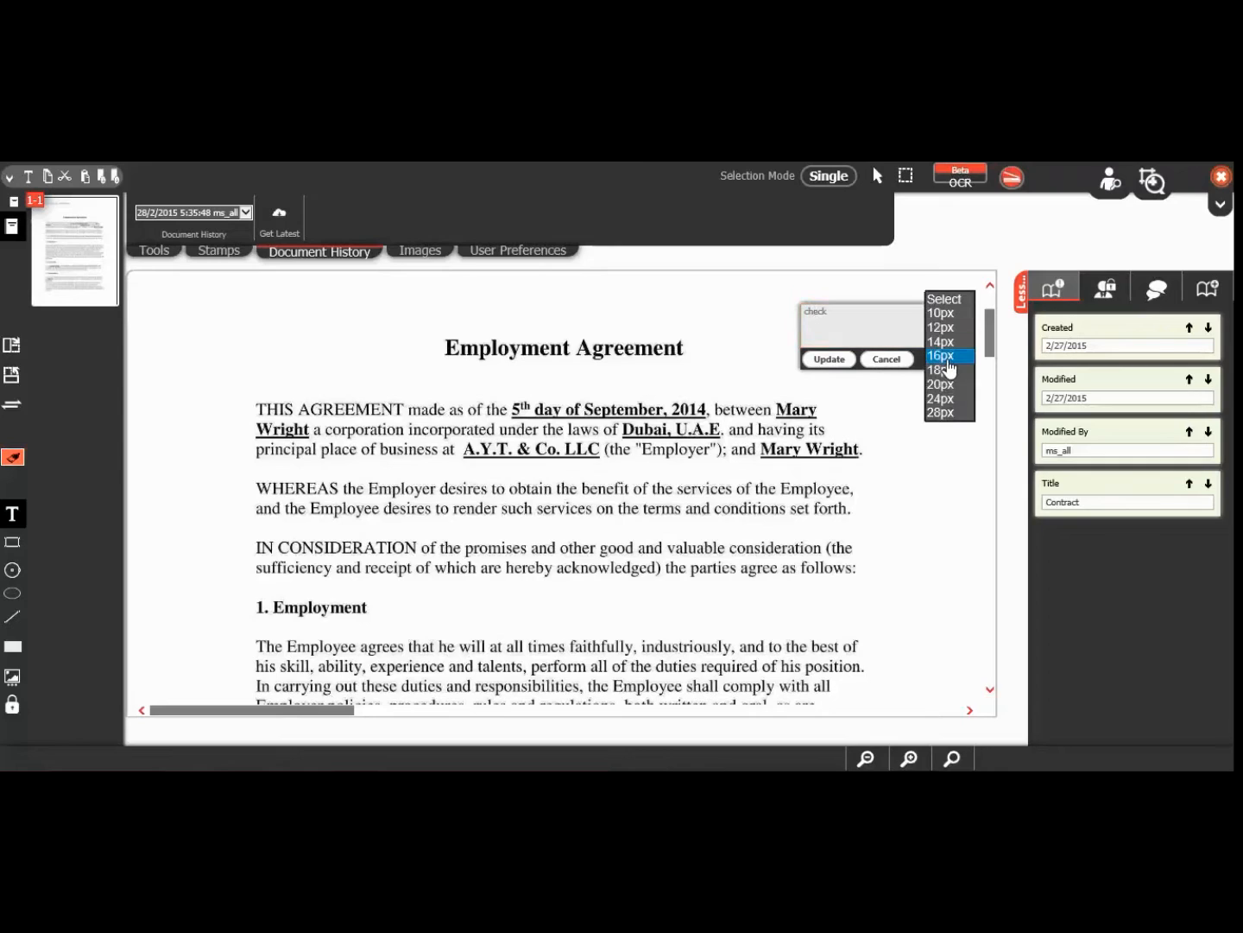
pyautogui.click(950, 328)
pyautogui.click(837, 360)
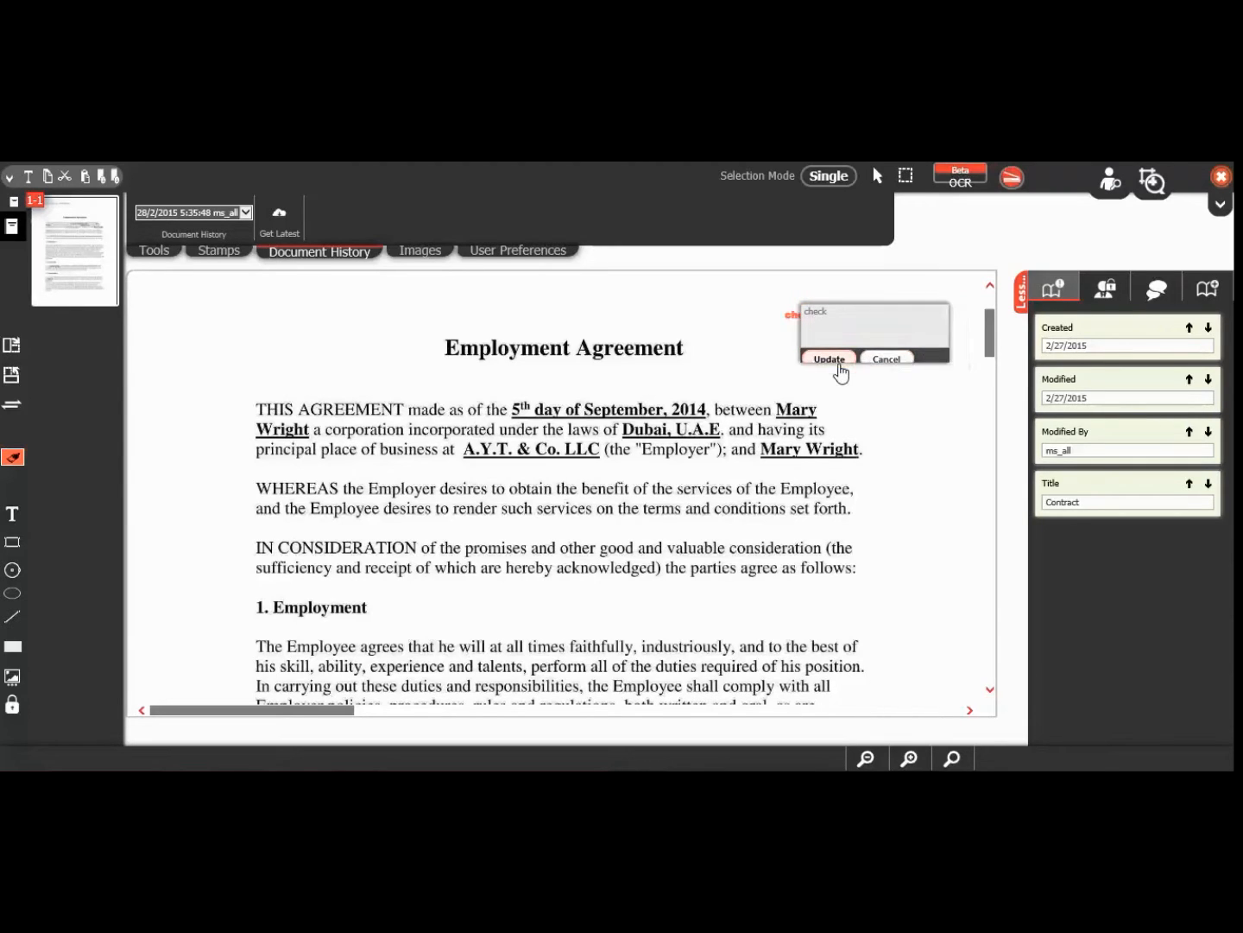
pyautogui.moveTo(802, 315)
pyautogui.mouseDown()
pyautogui.moveTo(804, 338)
pyautogui.moveTo(715, 372)
pyautogui.mouseUp()
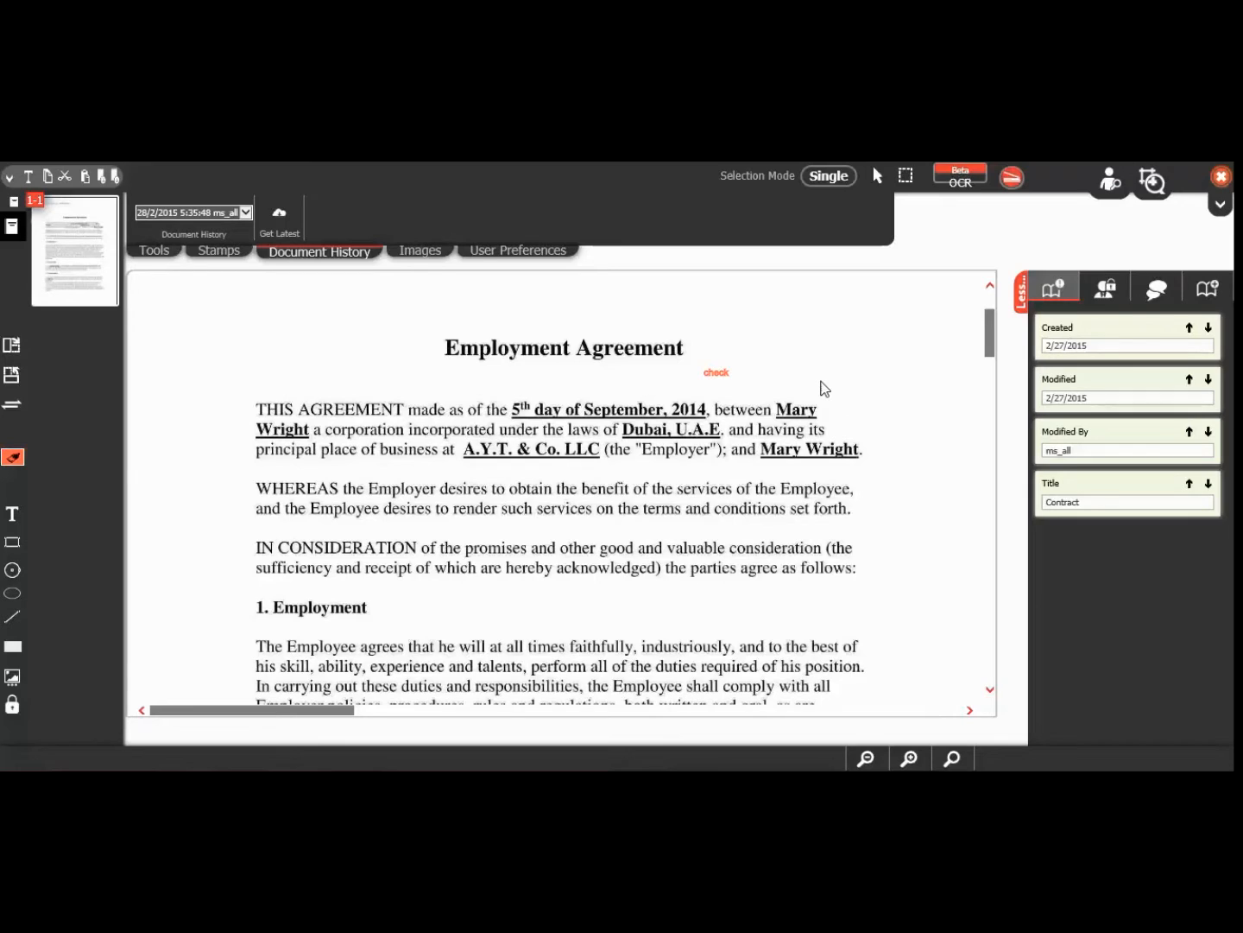
# Step: Draw an orange rectangle around the WHEREAS paragraph and a circle below it near 1. Employment
pyautogui.click(12, 541)
pyautogui.moveTo(245, 475); pyautogui.dragTo(868, 548)
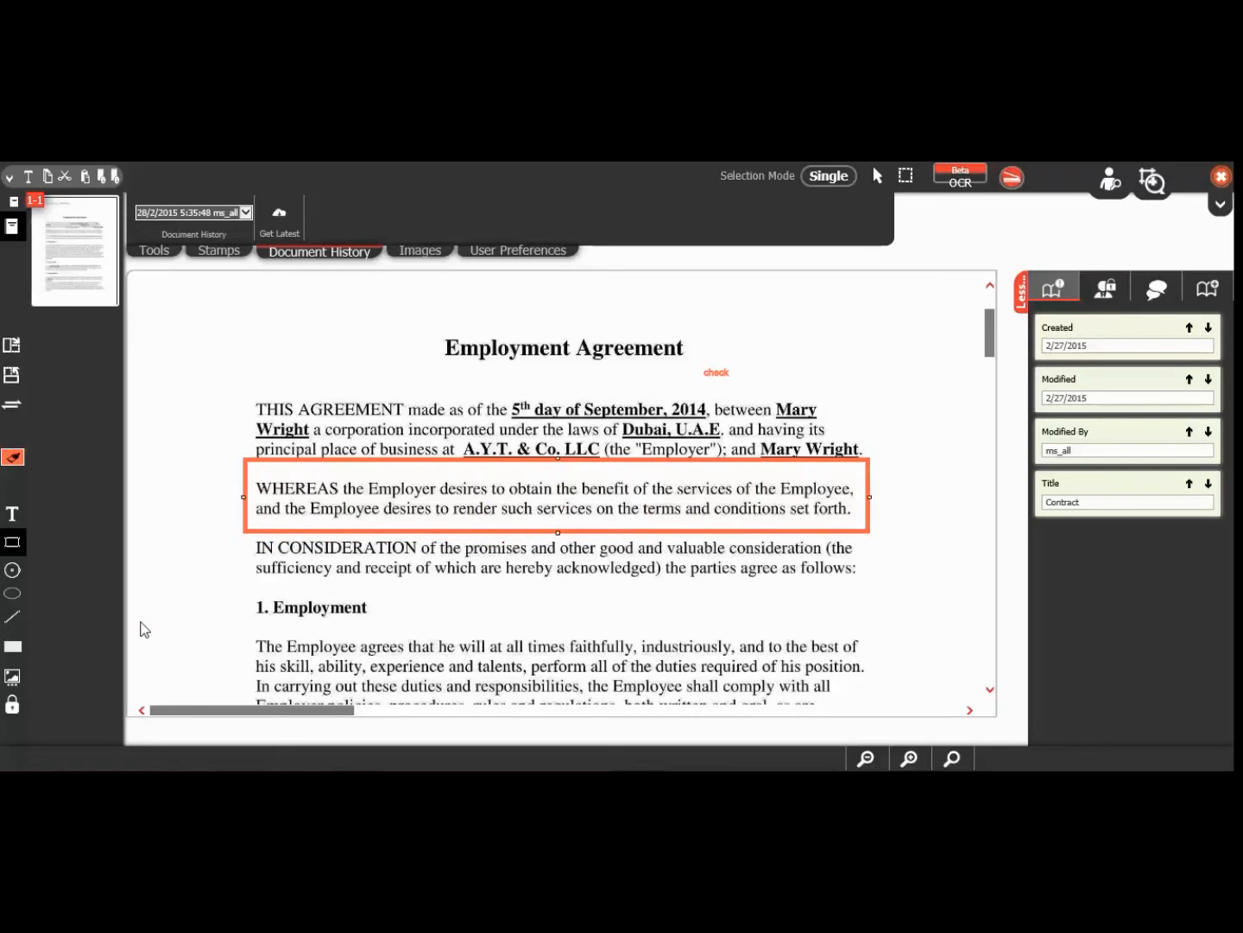
pyautogui.click(12, 569)
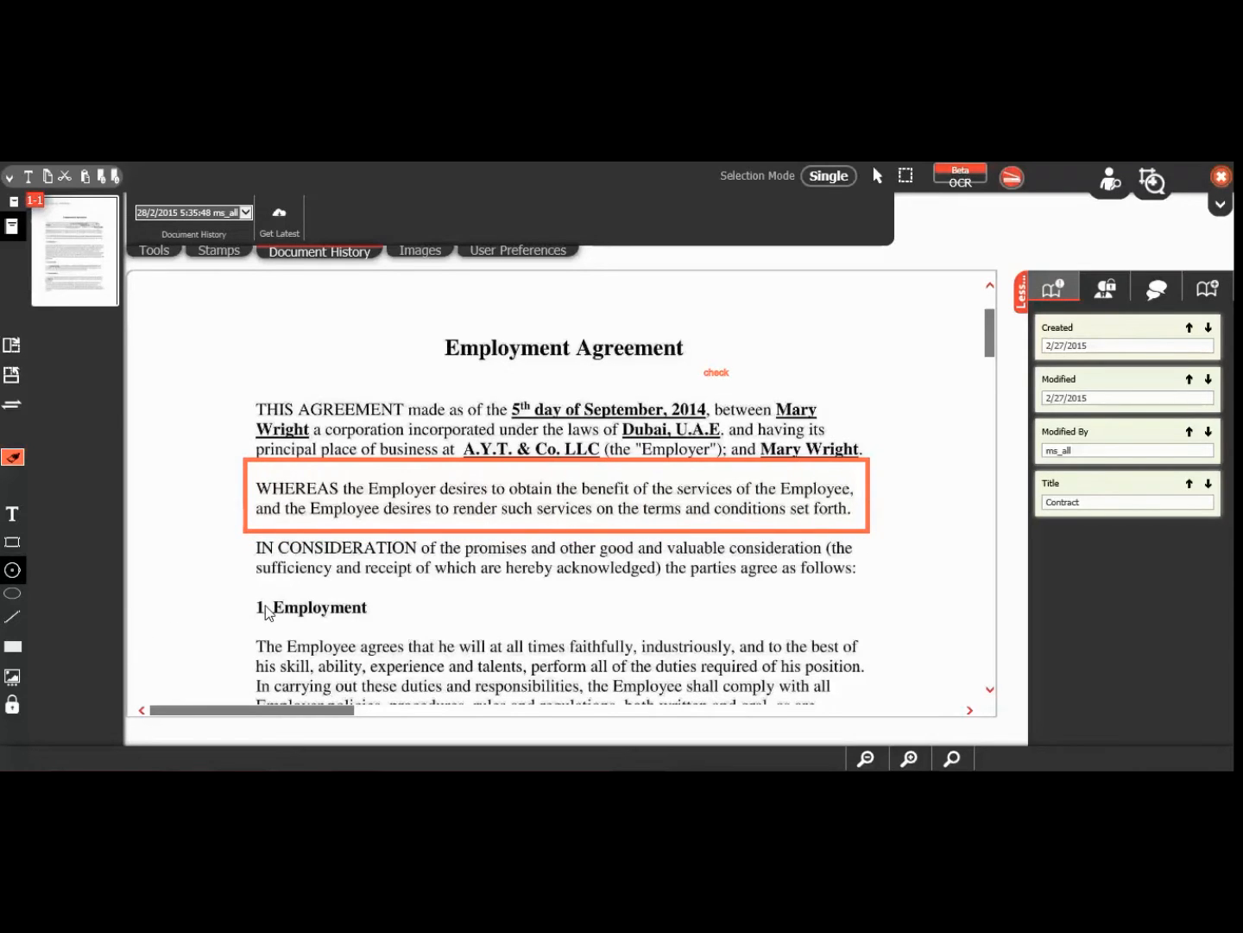
pyautogui.moveTo(255, 576); pyautogui.dragTo(303, 617)
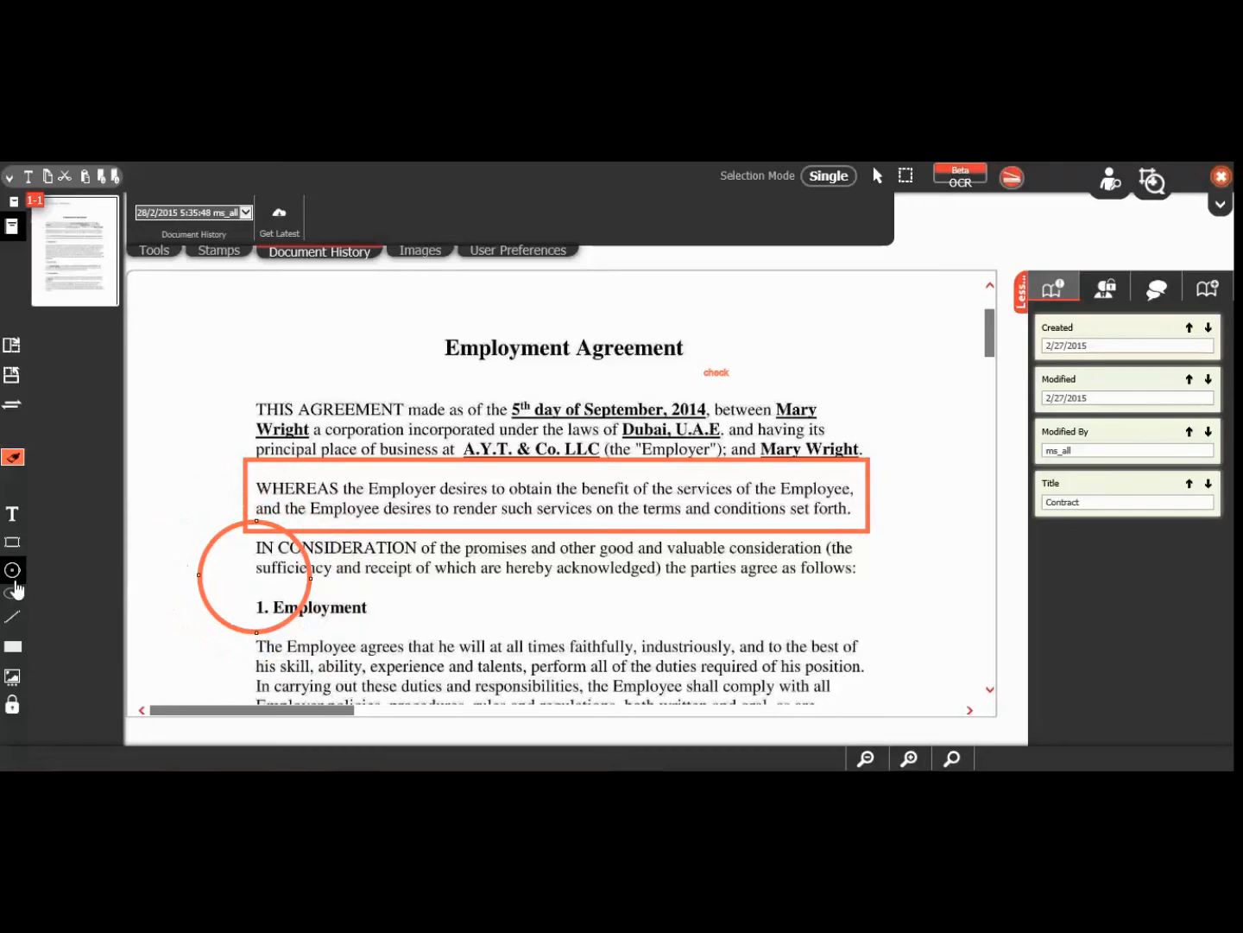
# Step: Ring 'which are hereby' with an ellipse and underline 'parties' with a line
pyautogui.click(12, 593)
pyautogui.moveTo(490, 589); pyautogui.dragTo(538, 613)
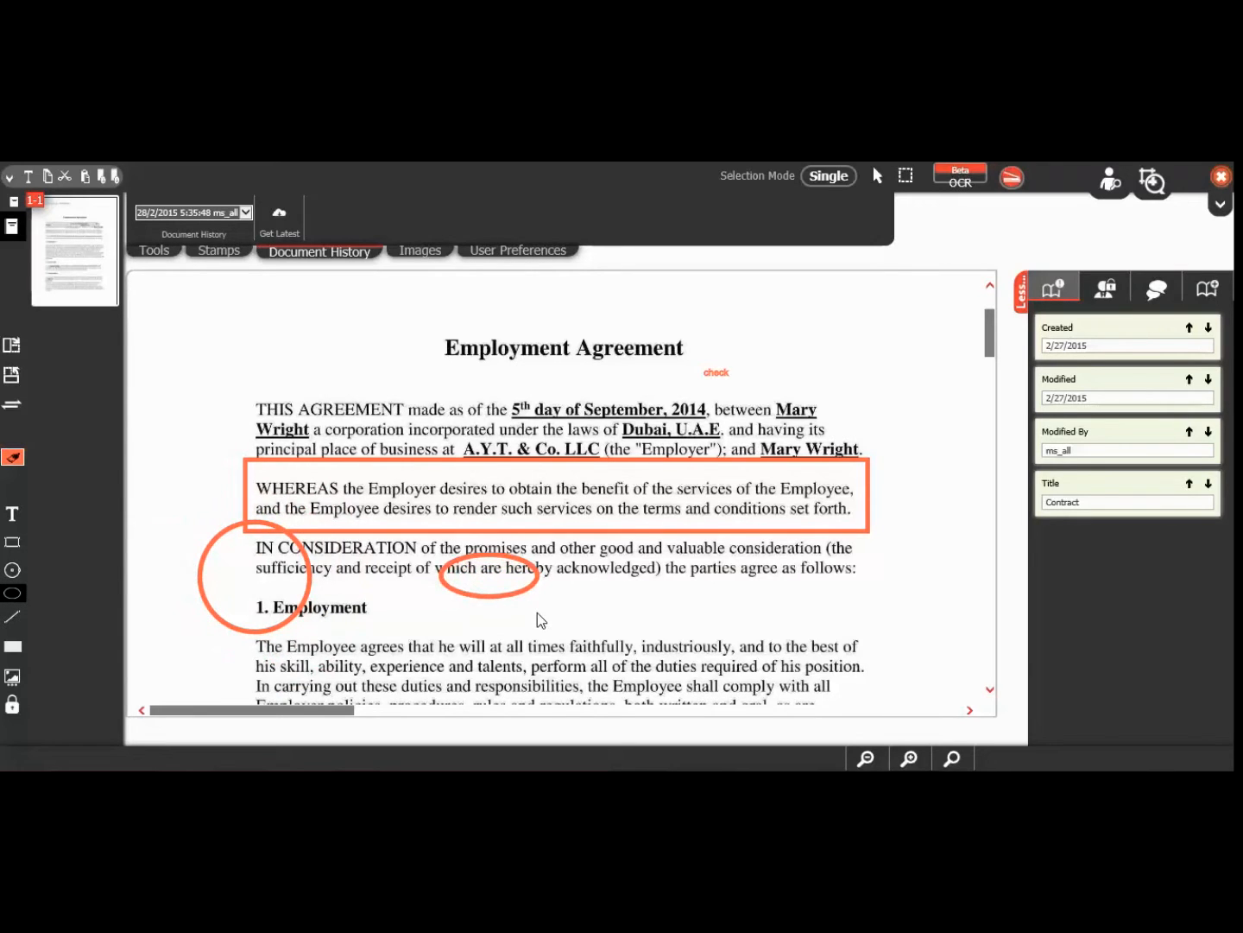
pyautogui.click(13, 616)
pyautogui.moveTo(683, 577); pyautogui.dragTo(728, 579)
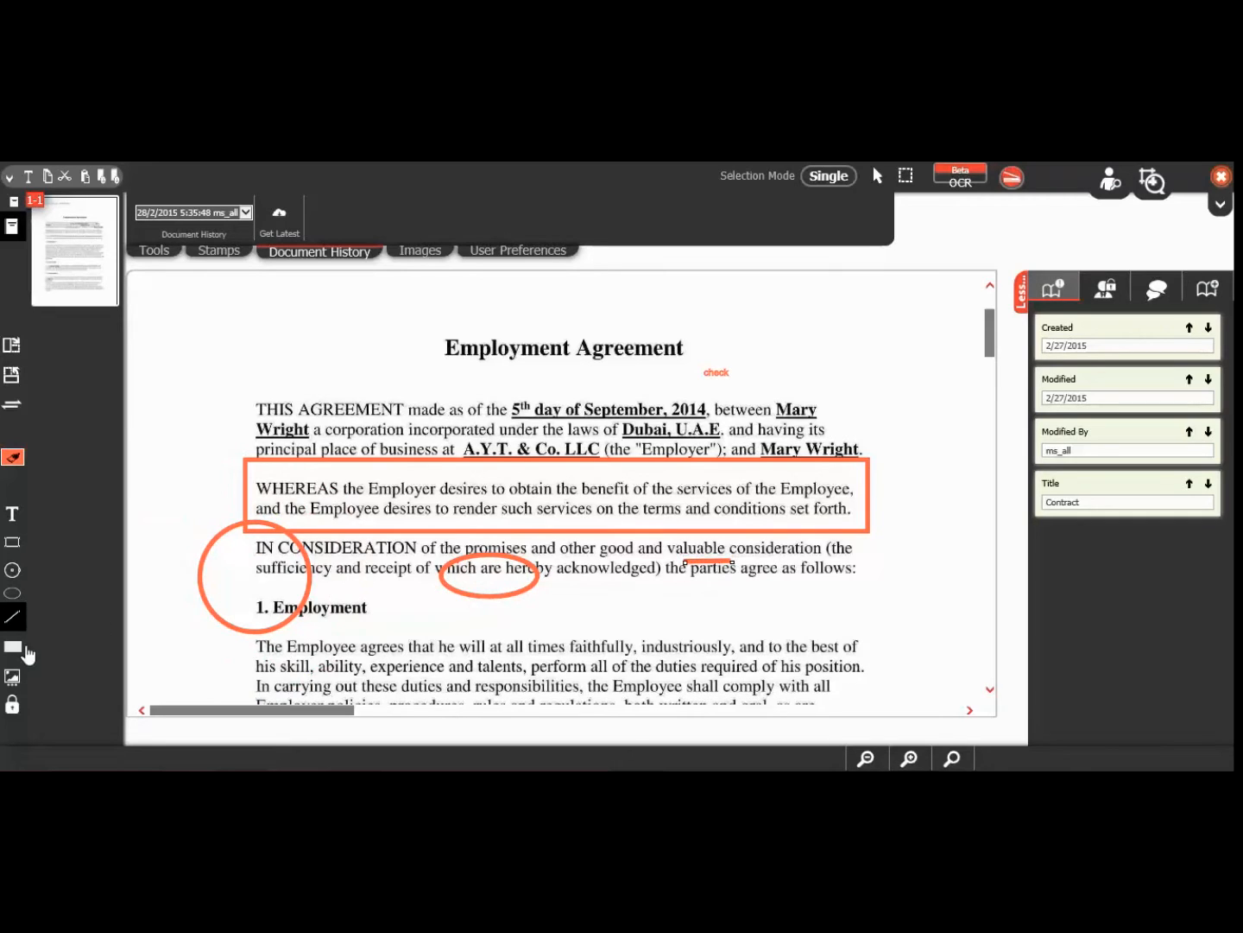
# Step: Highlight 'The Employee agrees that he will' in yellow and move the circle onto 1. Employment
pyautogui.click(26, 649)
pyautogui.moveTo(252, 649); pyautogui.dragTo(489, 672)
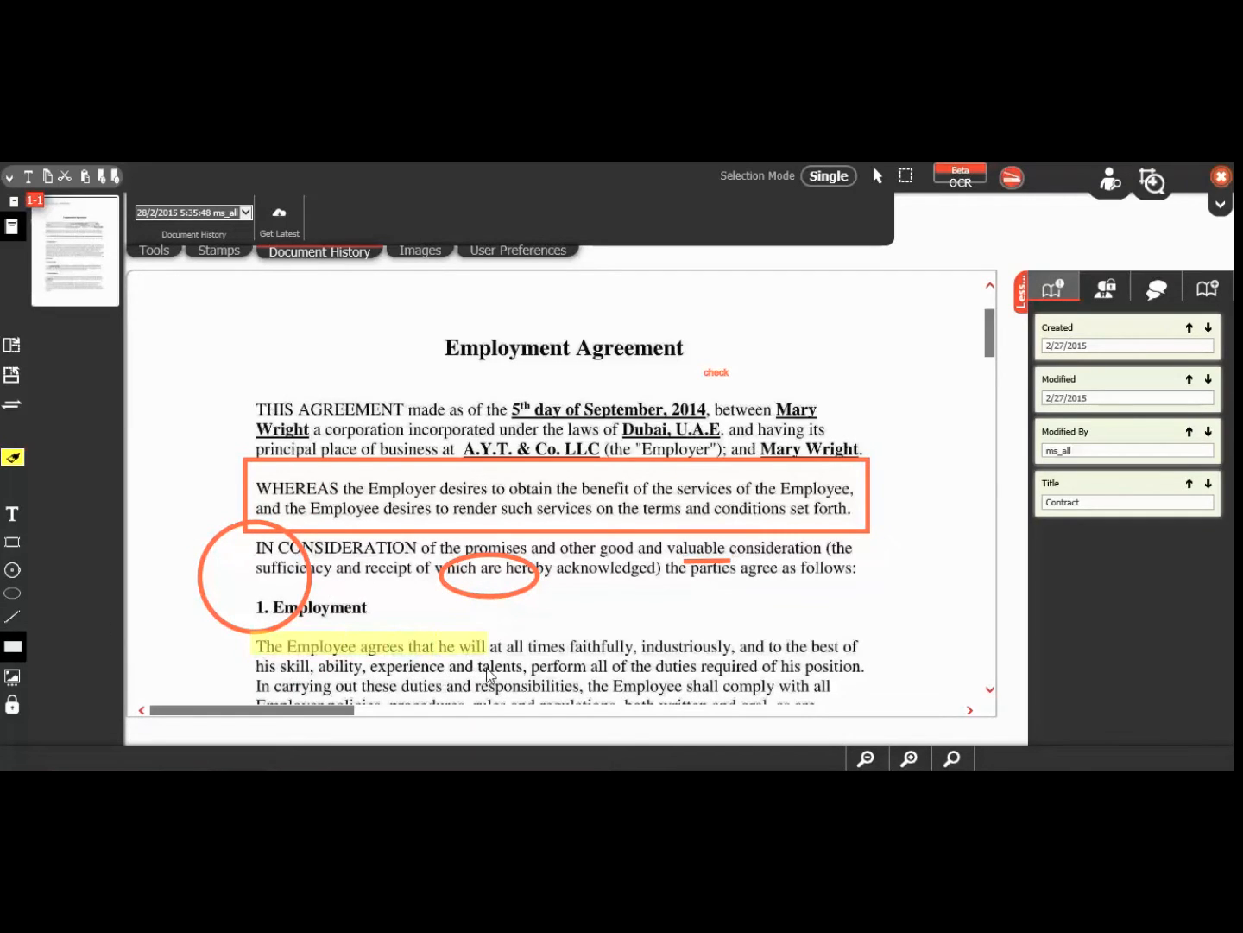
pyautogui.moveTo(307, 594); pyautogui.dragTo(373, 605)
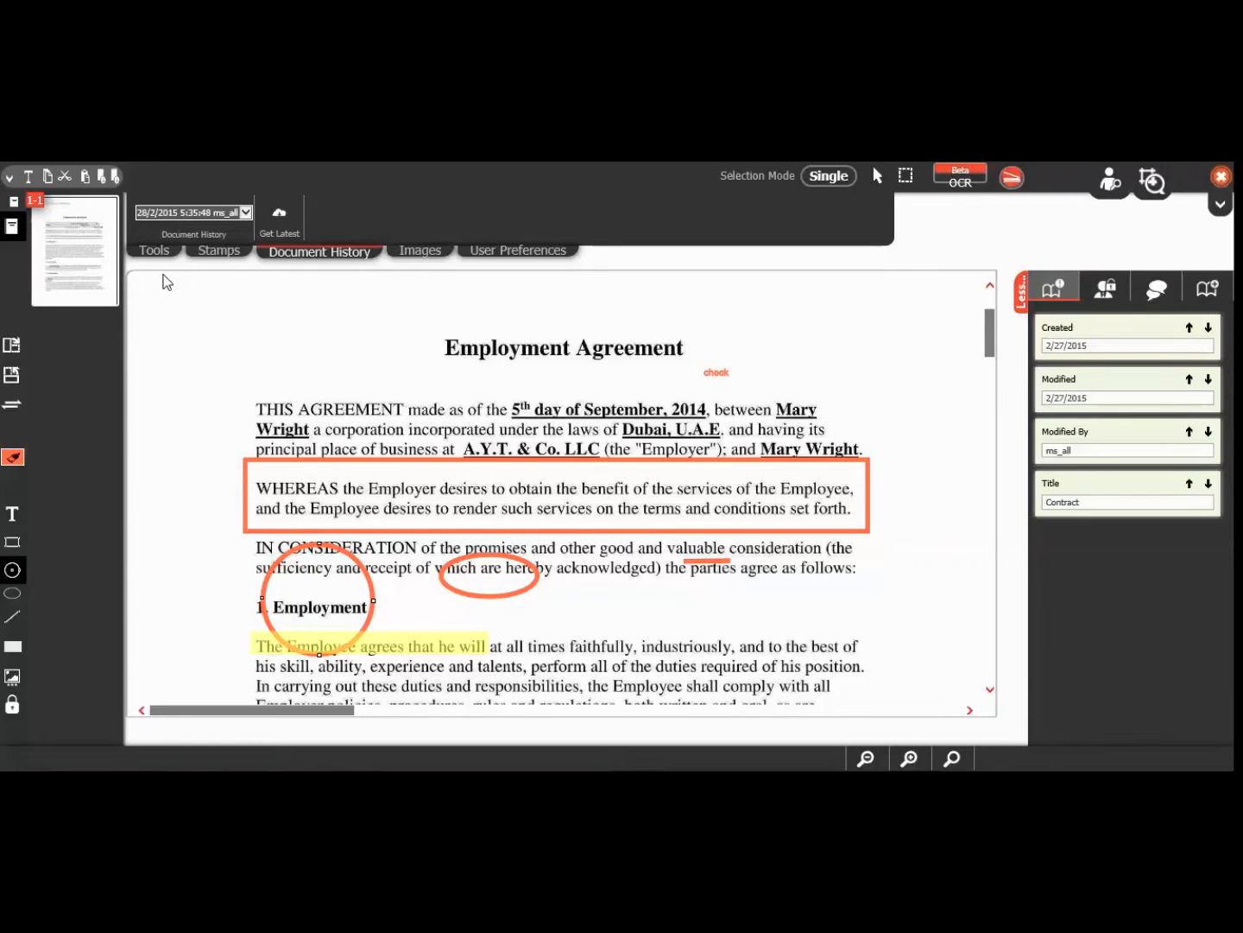
# Step: Give the WHEREAS rectangle a 9px stroke, 0.5 opacity and a pink fill
pyautogui.click(154, 252)
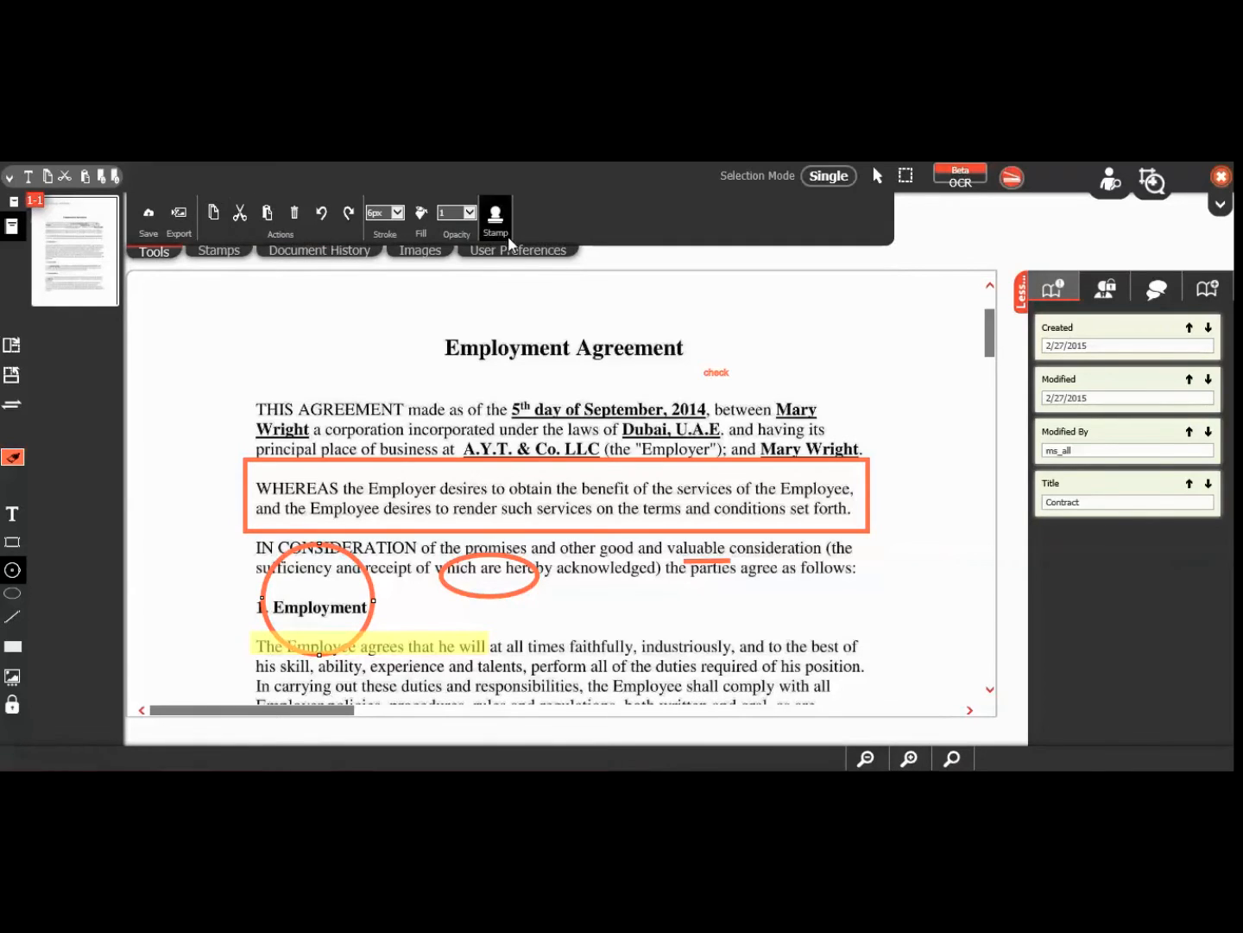
pyautogui.click(393, 463)
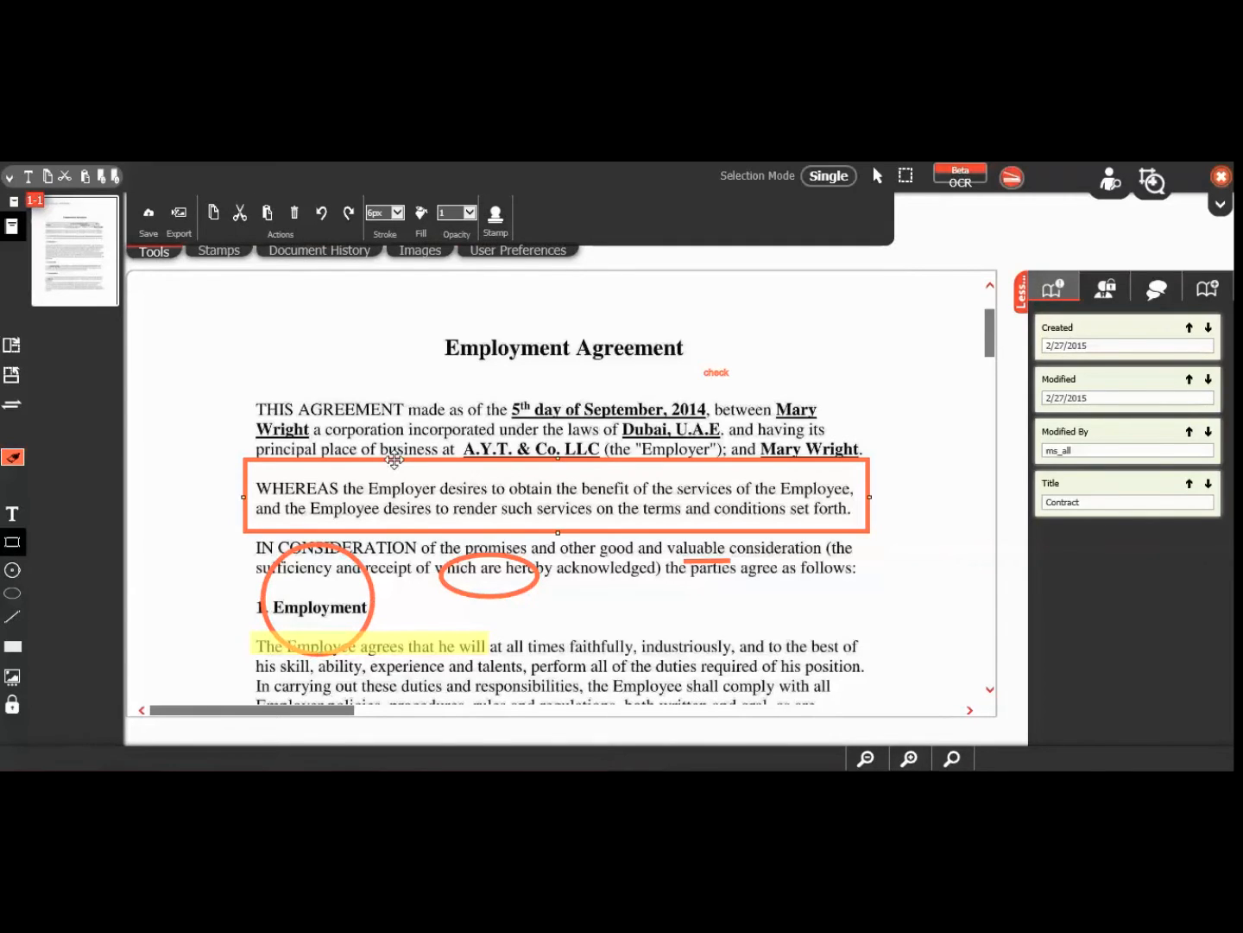
pyautogui.click(397, 213)
pyautogui.click(385, 260)
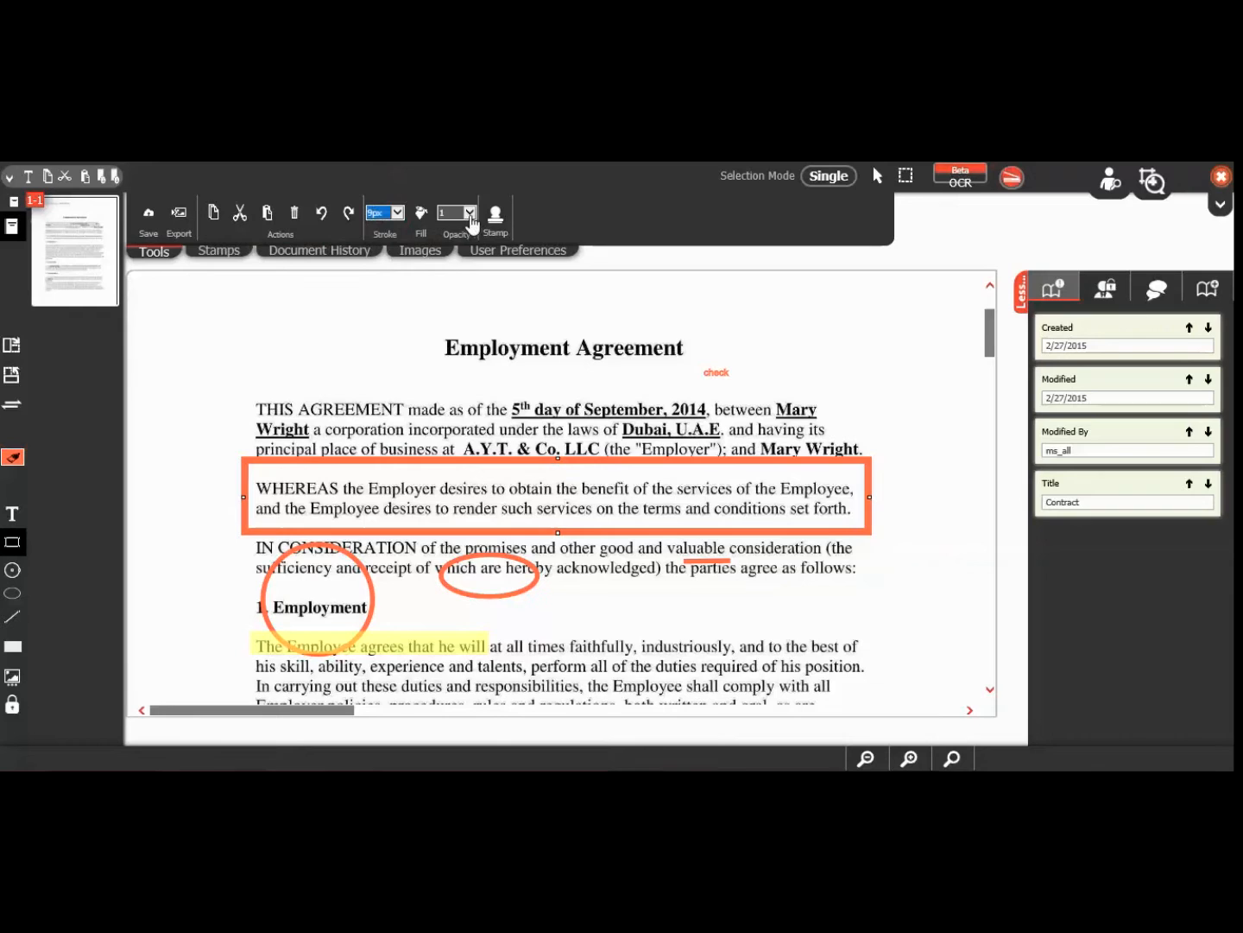
pyautogui.click(470, 213)
pyautogui.click(454, 203)
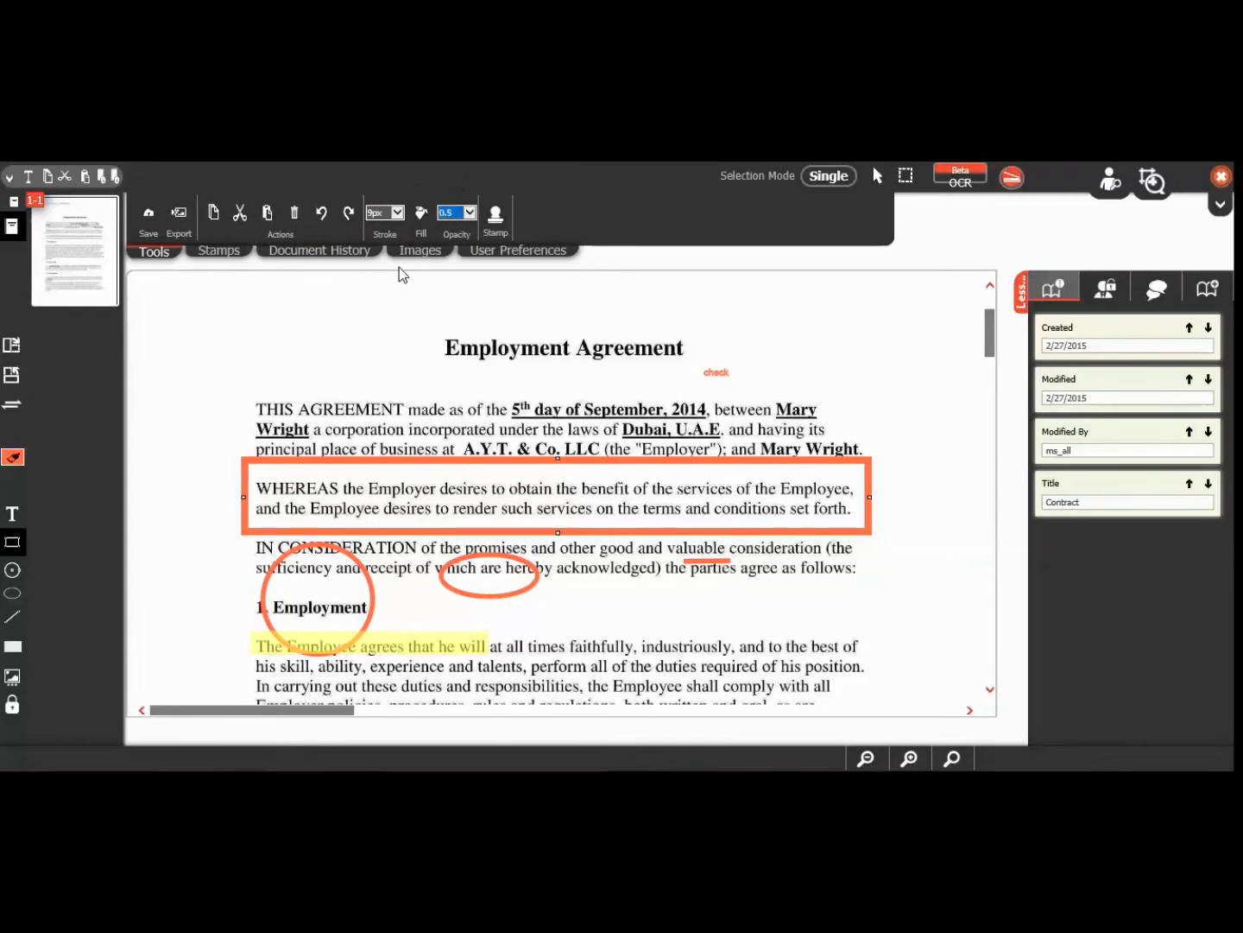
pyautogui.click(421, 214)
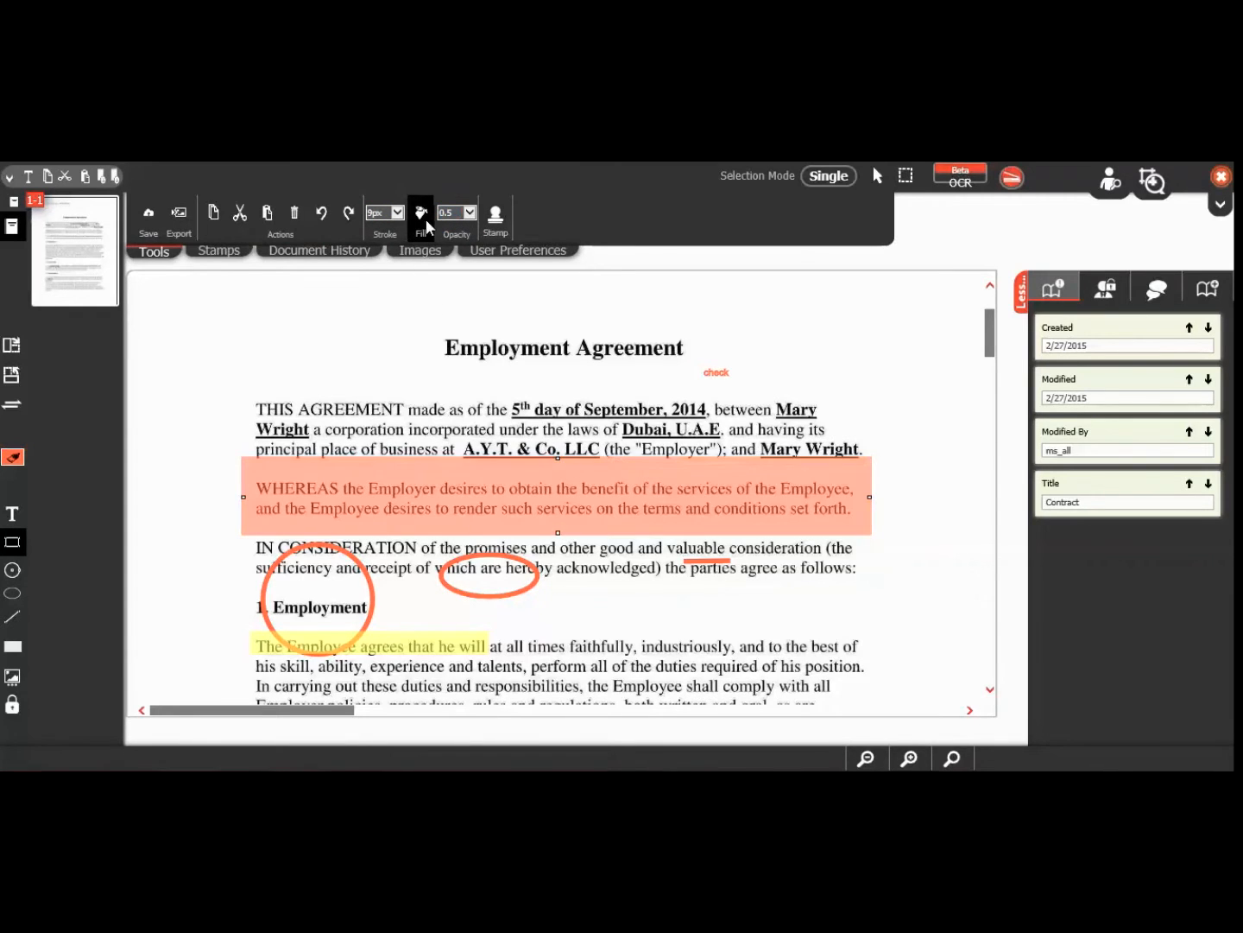
pyautogui.click(13, 457)
pyautogui.click(102, 493)
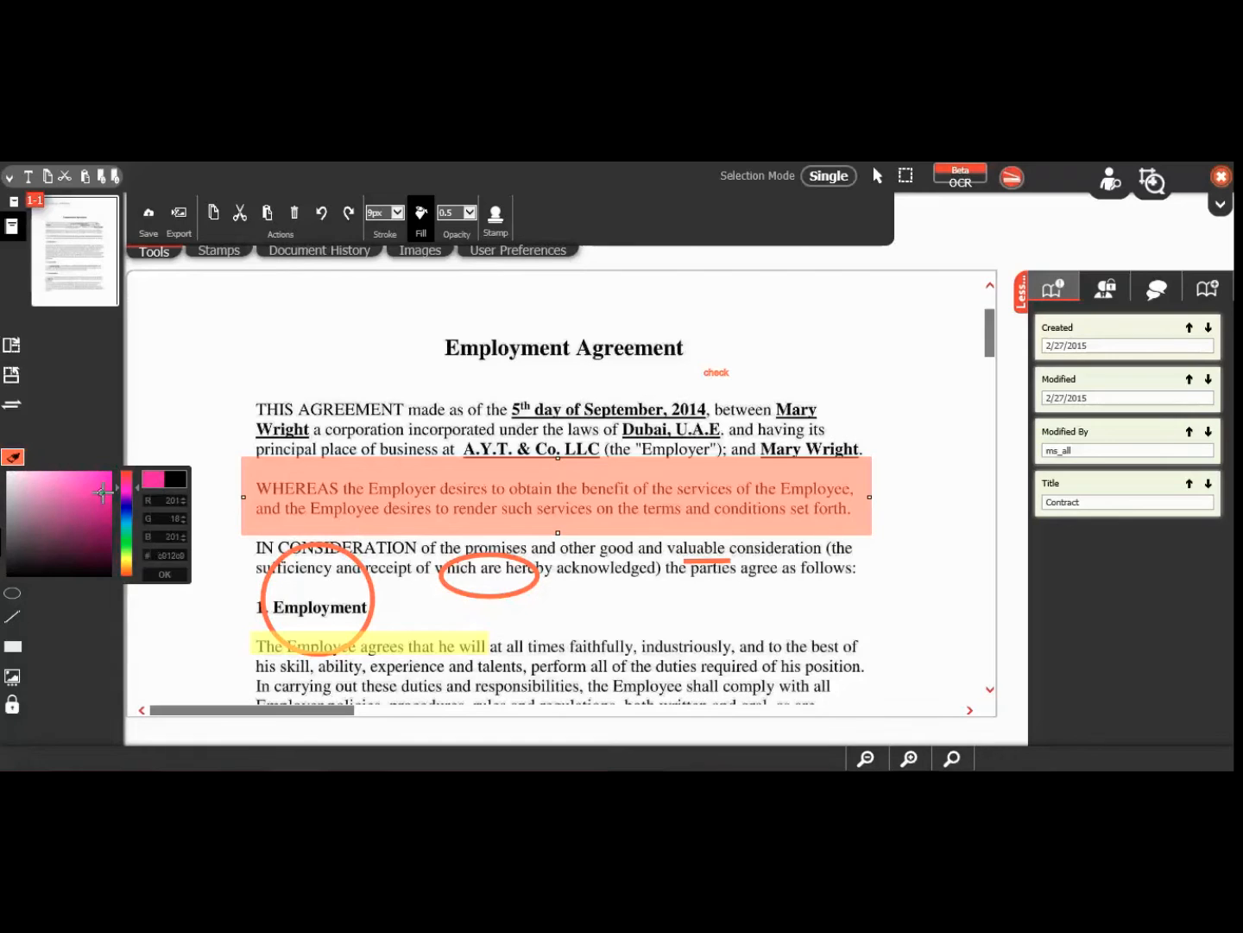
pyautogui.click(165, 574)
pyautogui.click(874, 593)
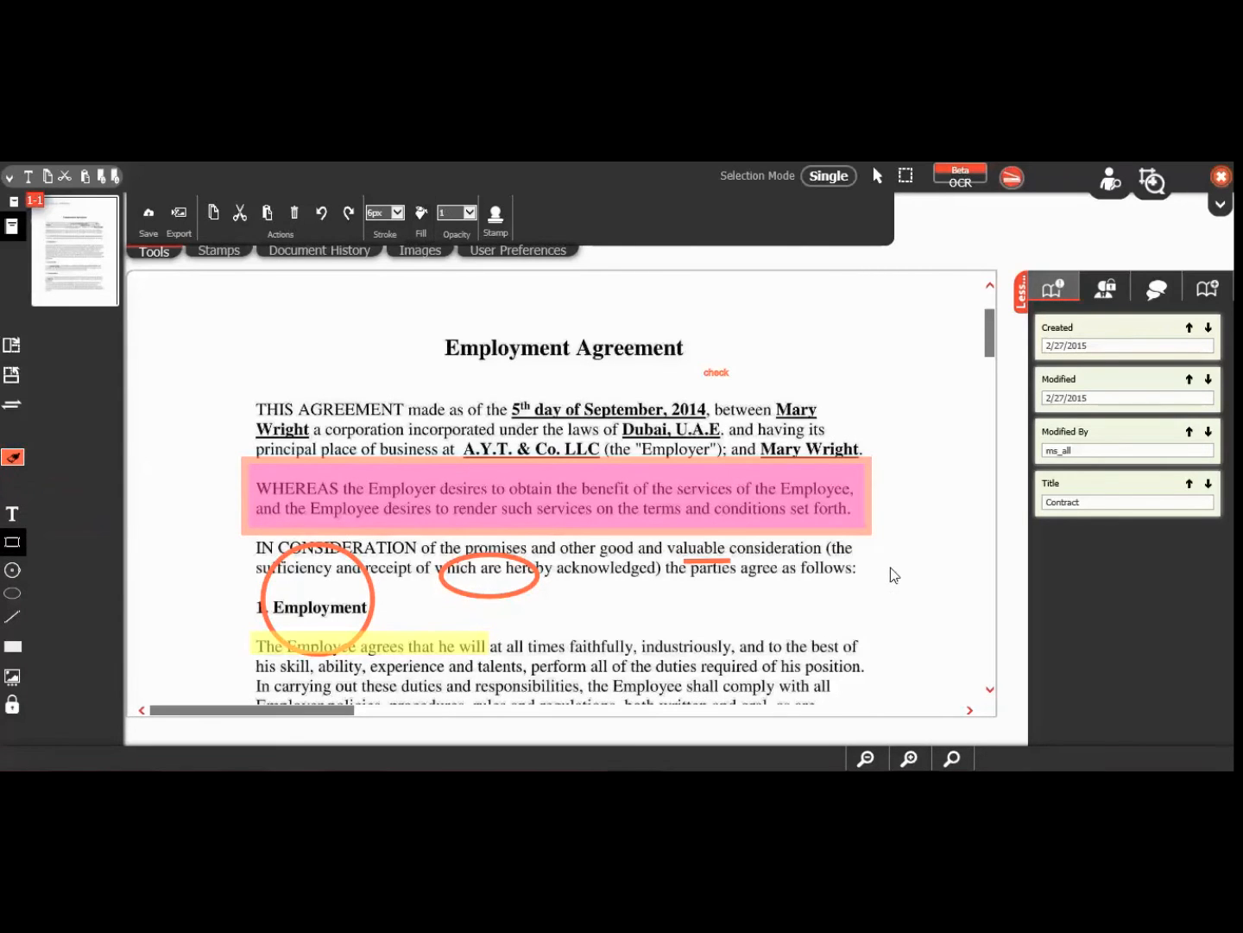
pyautogui.scroll(-3, 928, 540)
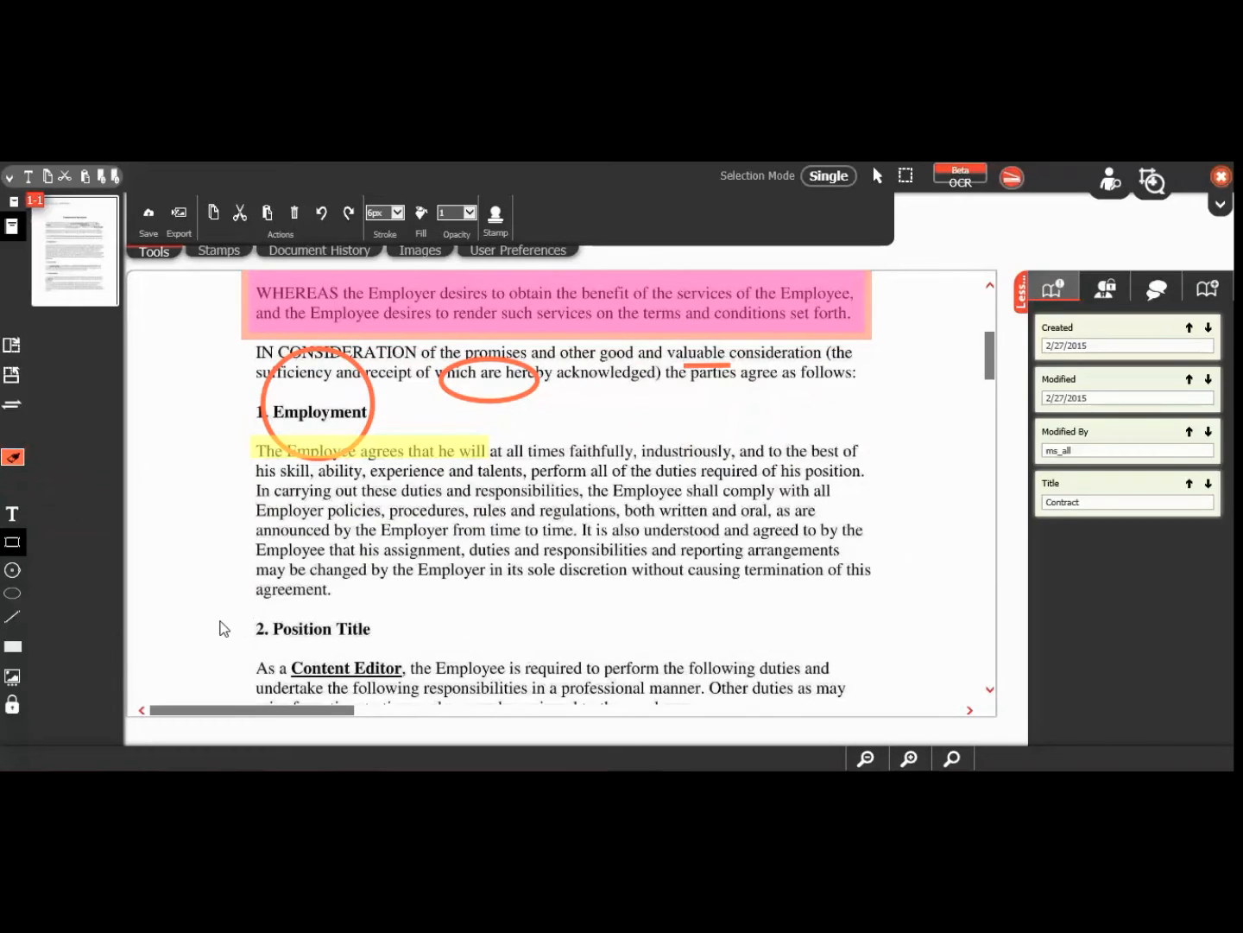
# Step: Cover the third Employment paragraph line with a secure redaction area protected by a security key
pyautogui.click(13, 708)
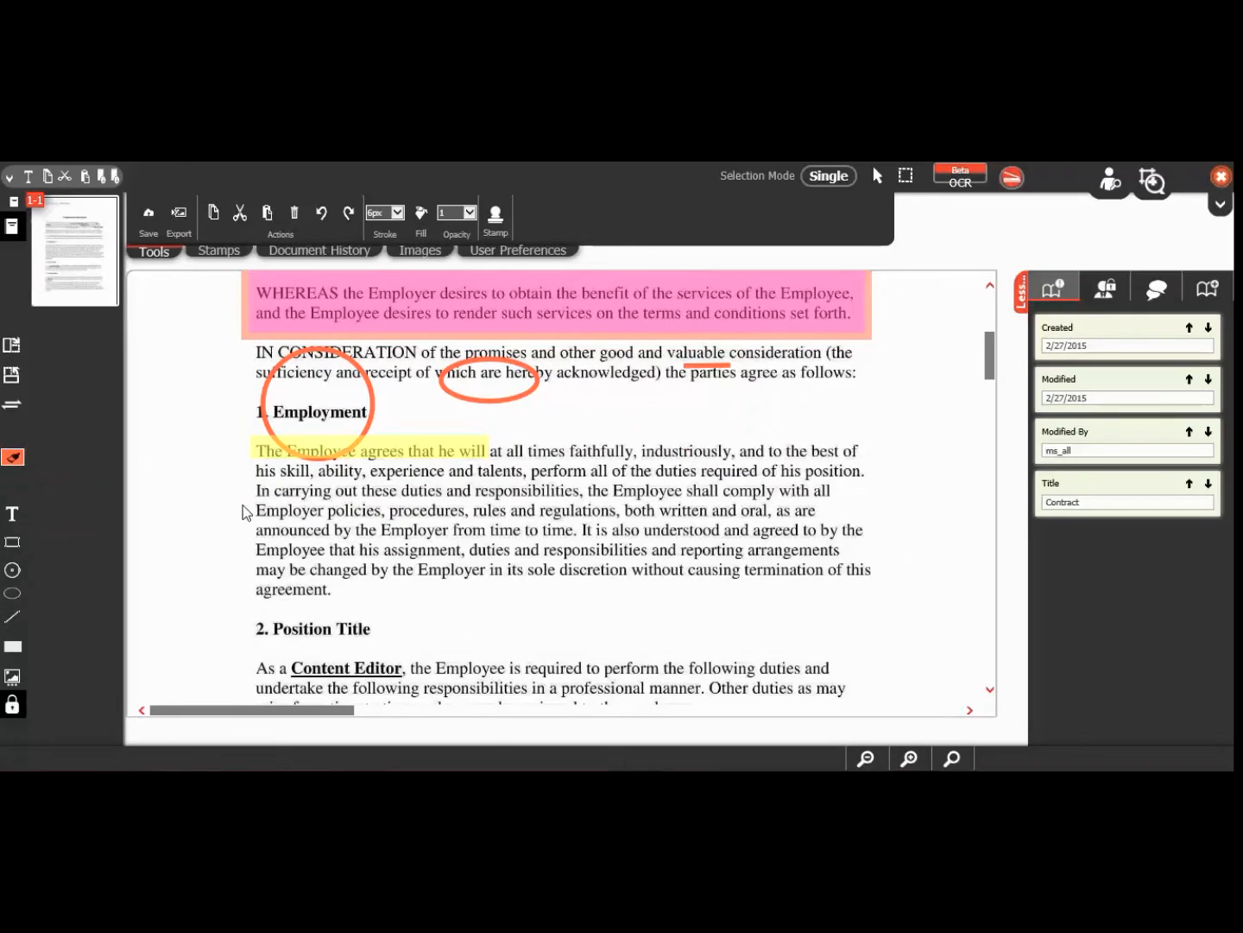
pyautogui.moveTo(262, 533); pyautogui.dragTo(860, 547)
pyautogui.click(867, 515)
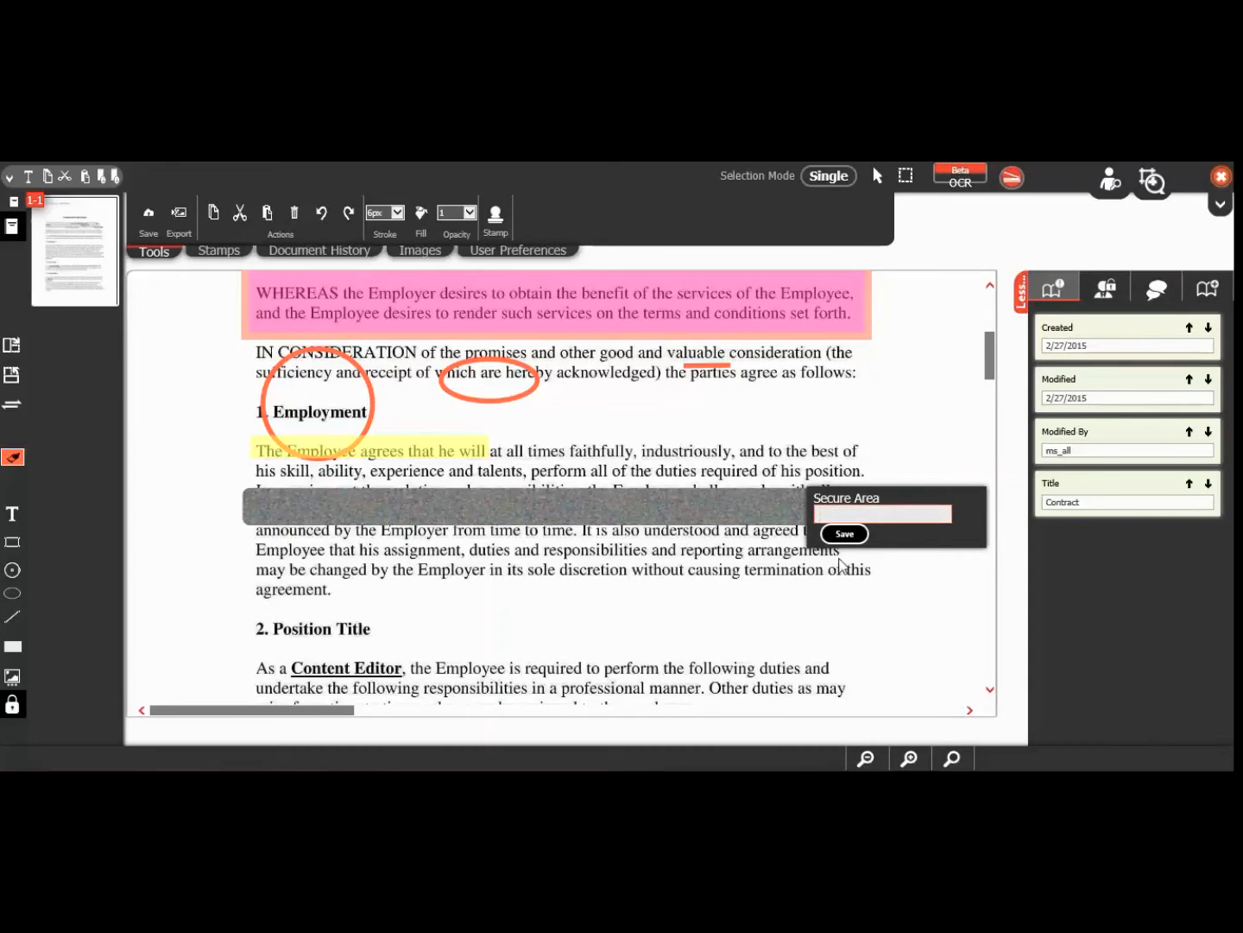
pyautogui.write('1234')
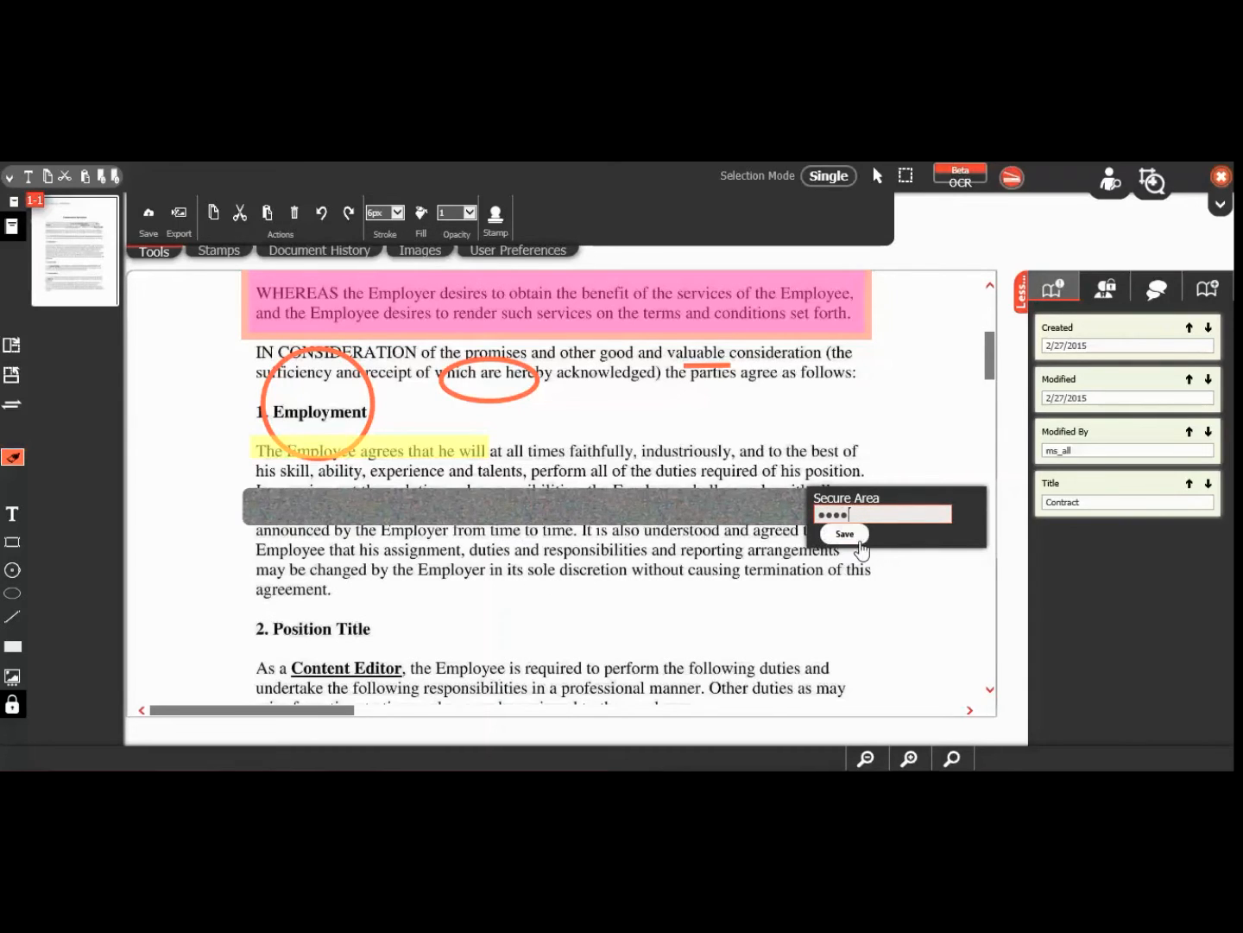
pyautogui.click(845, 534)
pyautogui.click(819, 504)
pyautogui.click(892, 565)
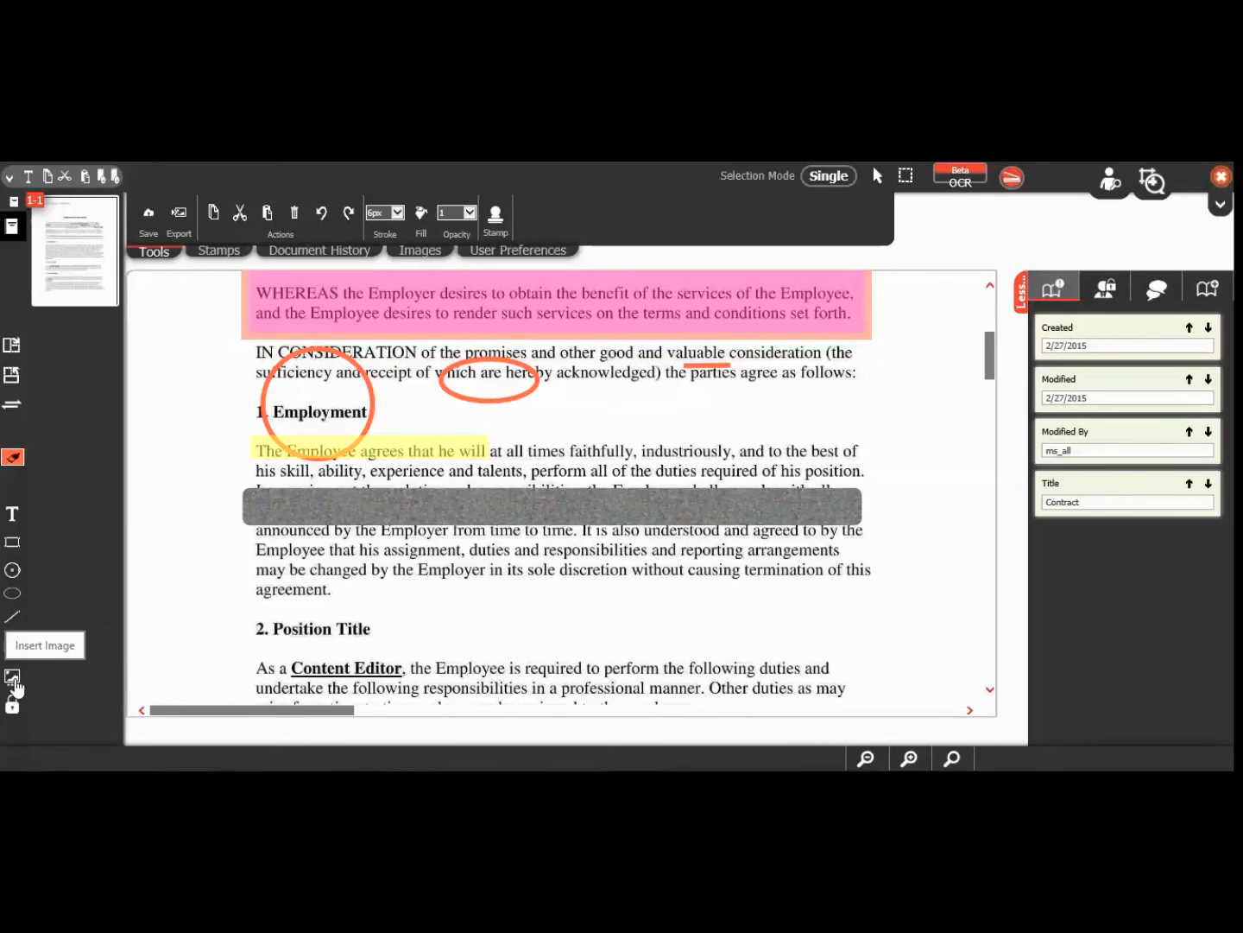
# Step: Insert the colourful swirl logo, enlarge it to 240 by 274, and place it beside Employment
pyautogui.click(418, 249)
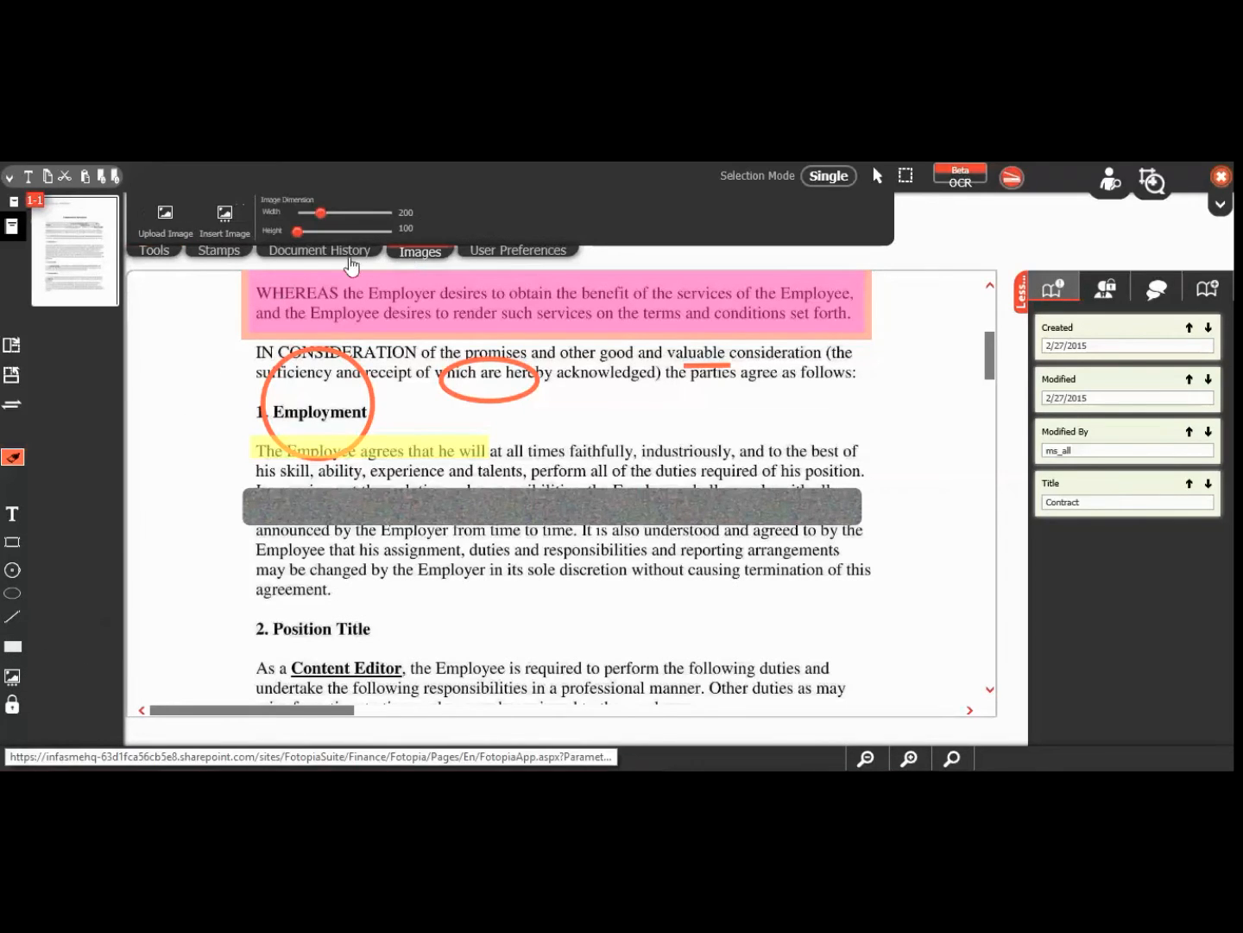
pyautogui.click(225, 222)
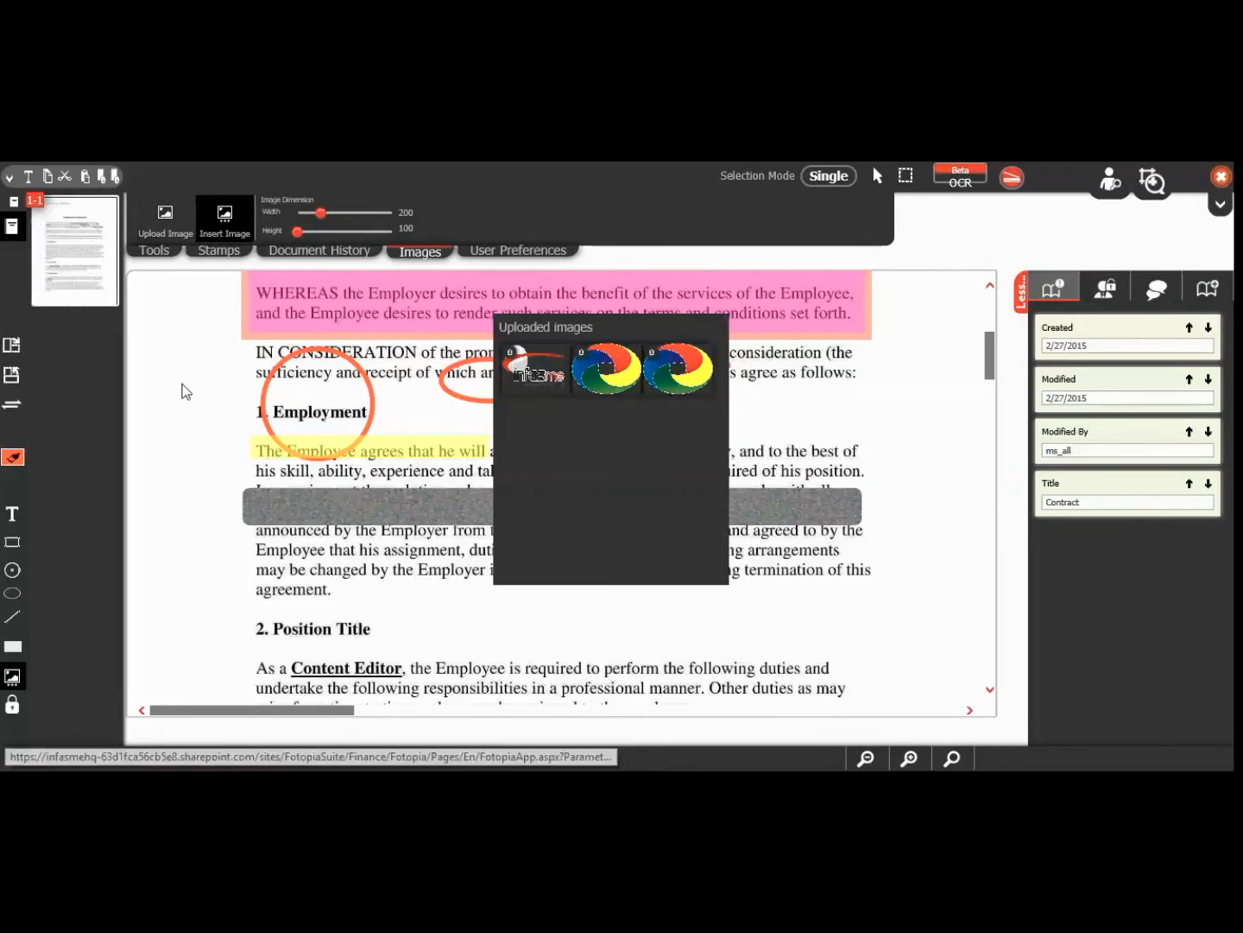
pyautogui.click(610, 377)
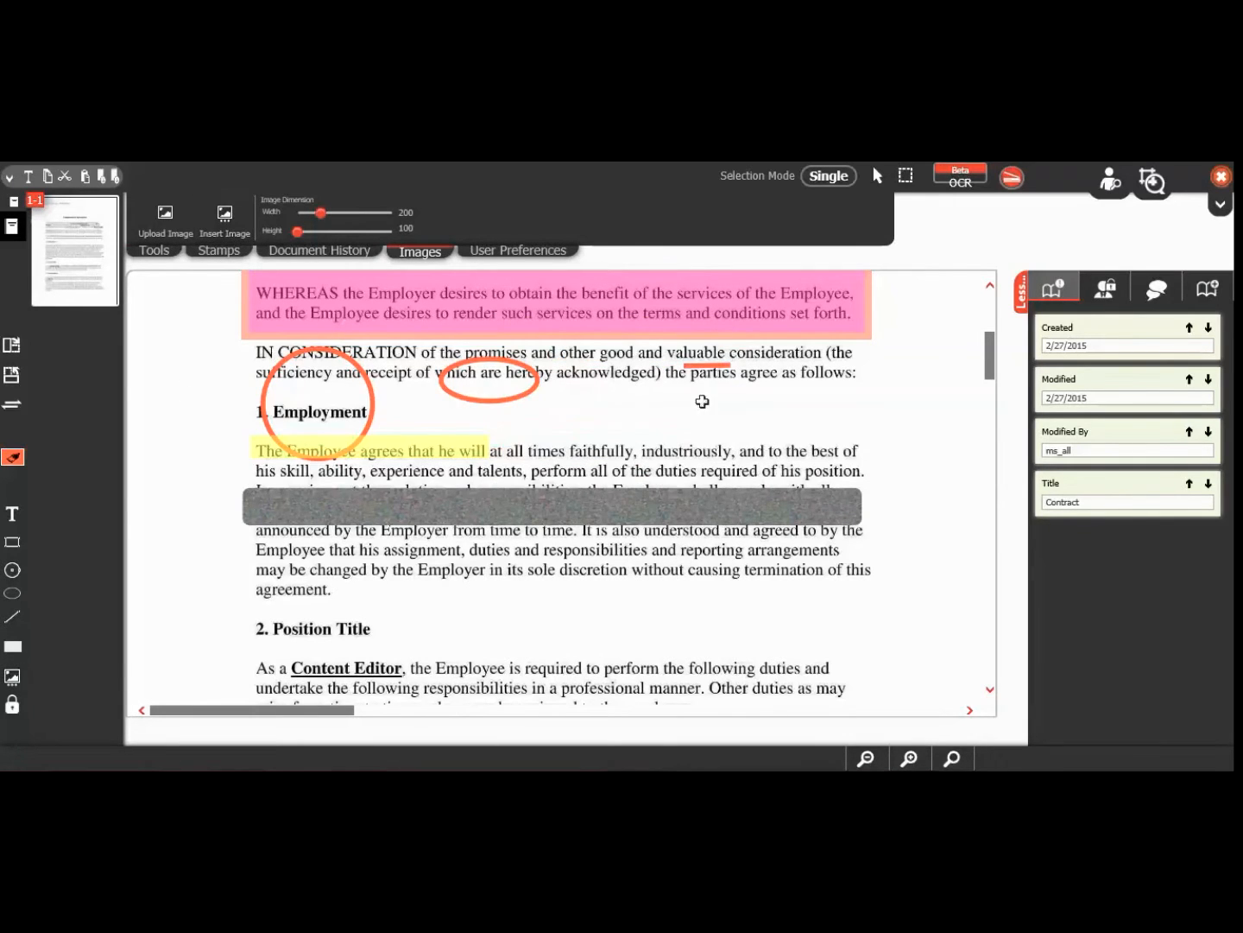
pyautogui.click(882, 424)
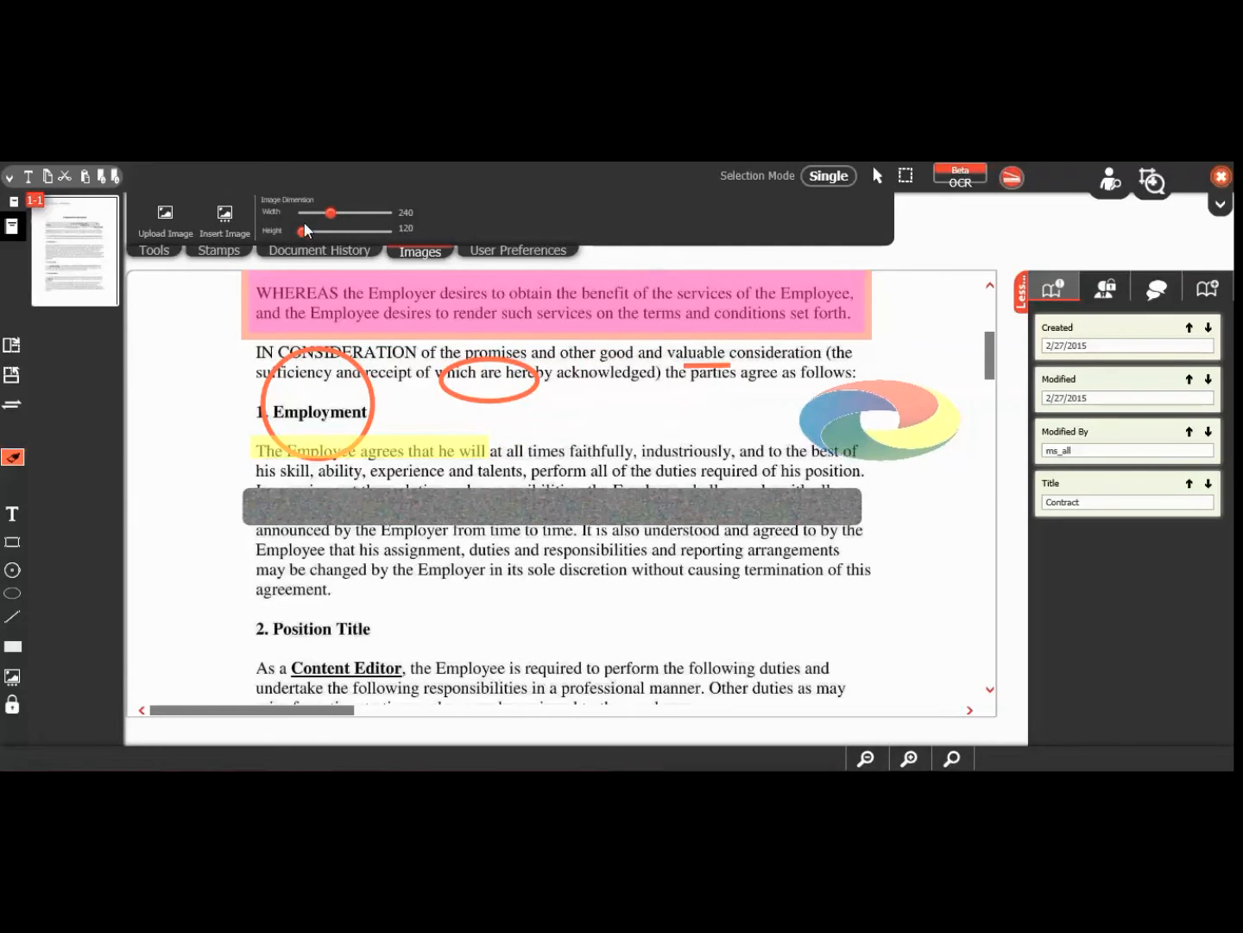
pyautogui.moveTo(303, 232); pyautogui.dragTo(328, 230)
pyautogui.moveTo(919, 527); pyautogui.dragTo(959, 454)
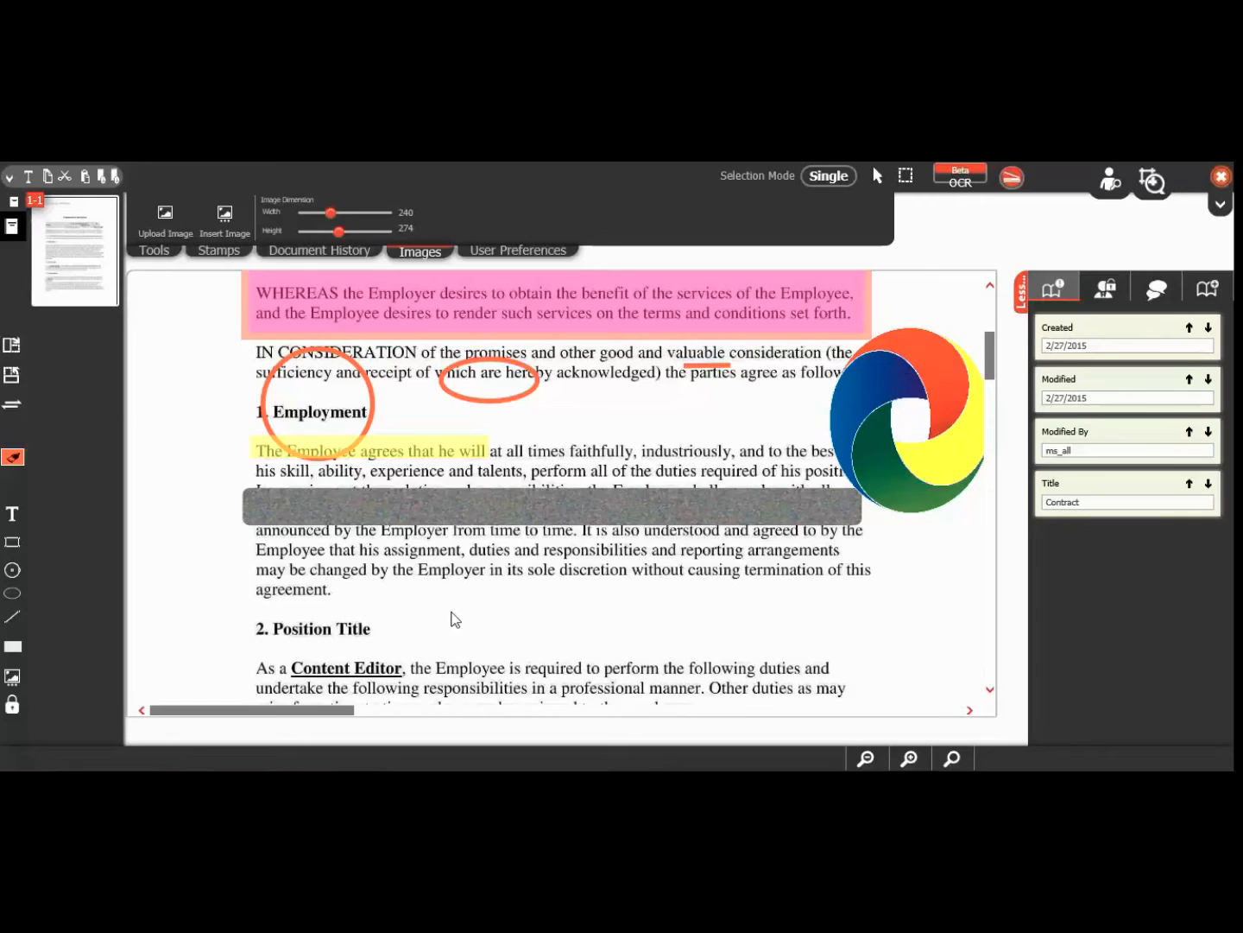
# Step: Create and save a stamp named Cancelled with text Cancelled, showing date but no user name
pyautogui.rightClick(189, 547)
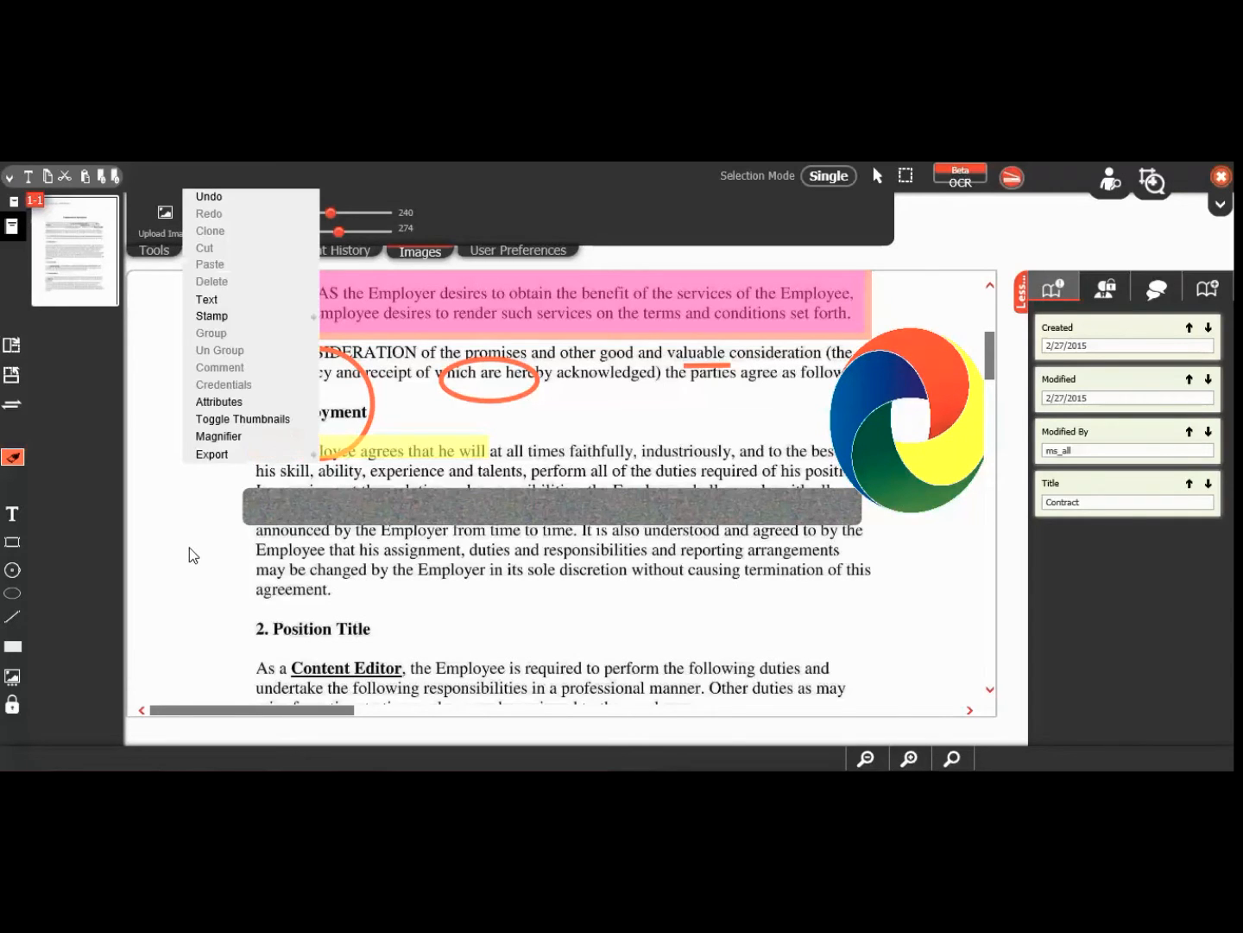
pyautogui.moveTo(251, 317)
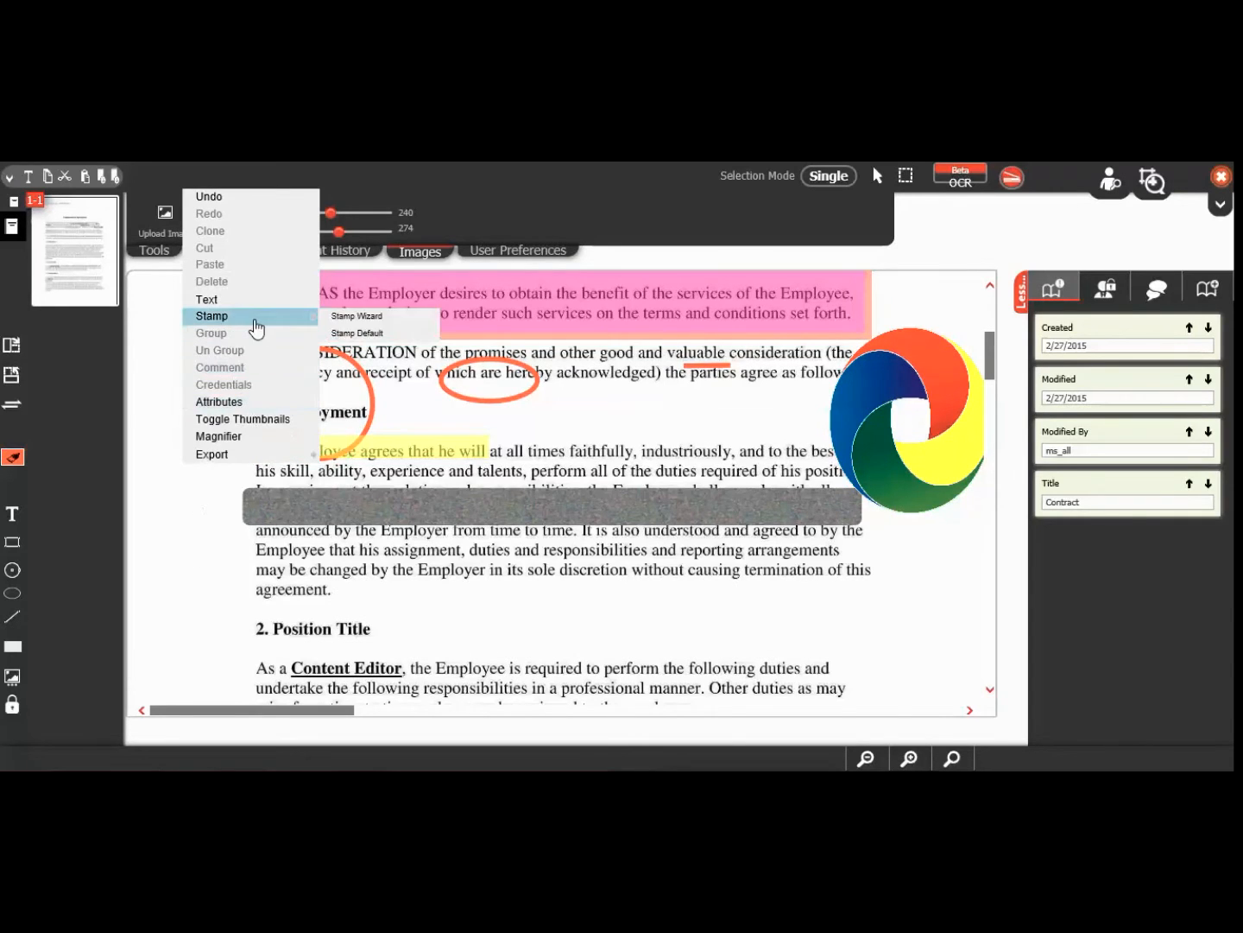
pyautogui.click(357, 318)
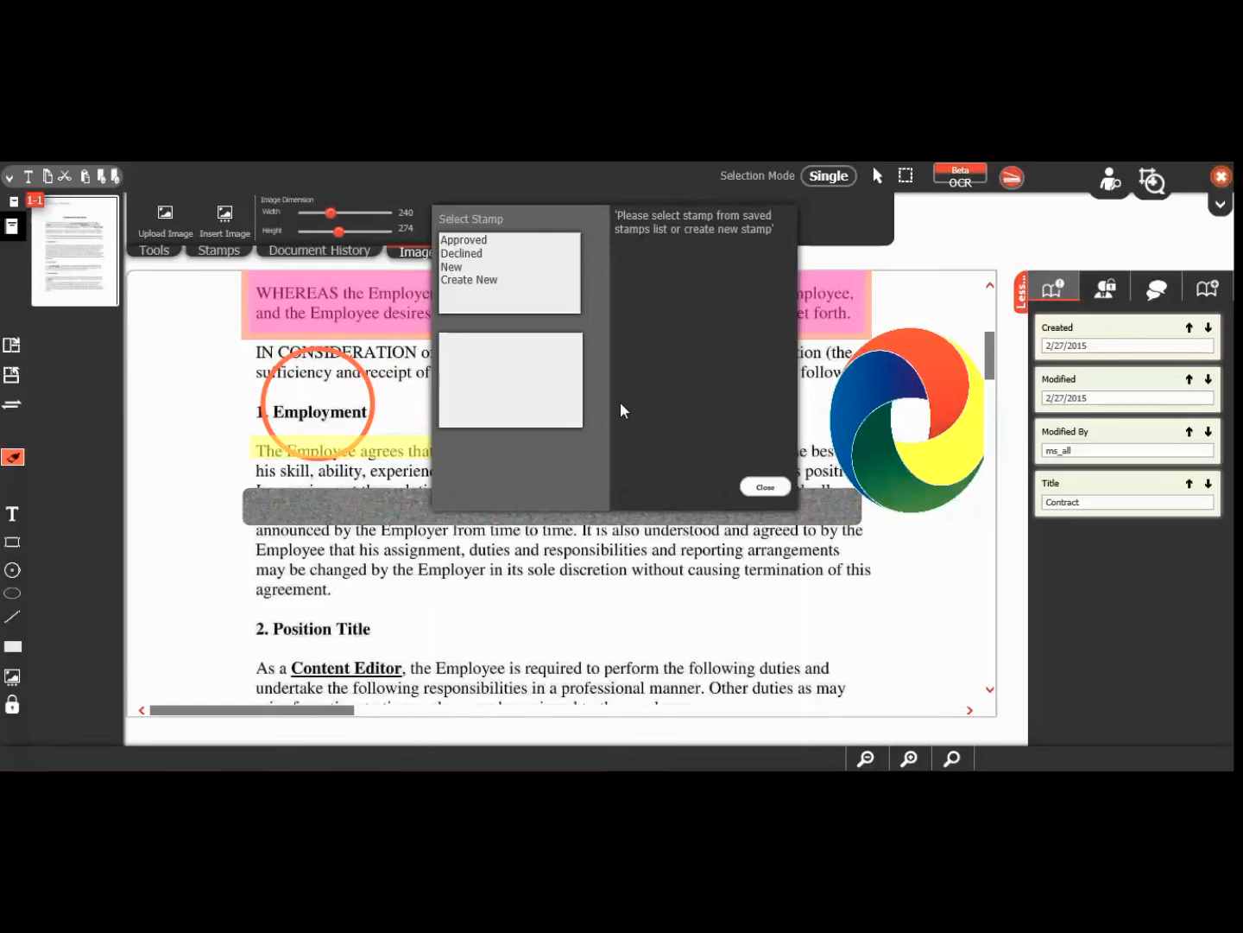
pyautogui.click(471, 282)
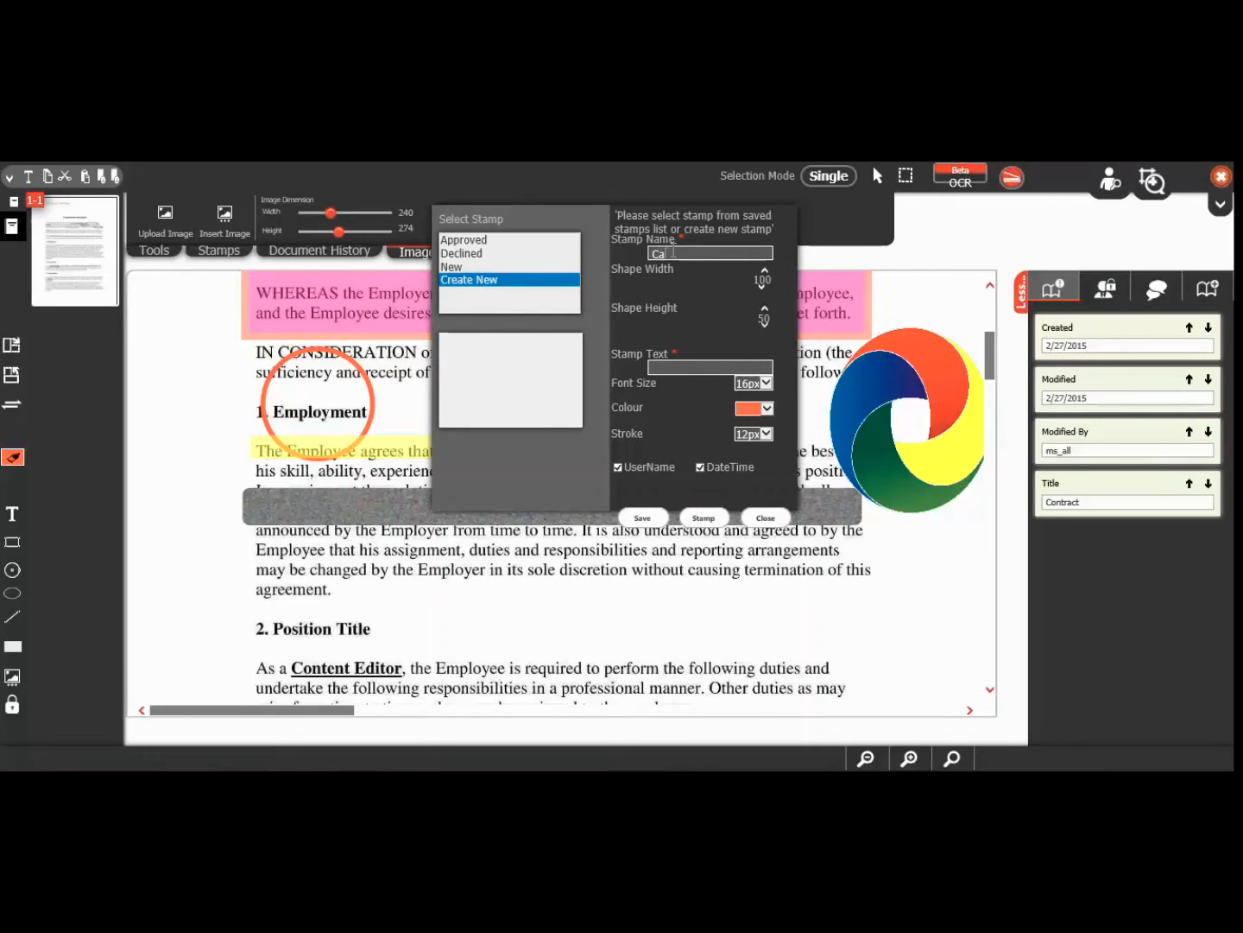
pyautogui.write('Cancelled')
pyautogui.doubleClick(682, 252)
pyautogui.hotkey('ctrl', 'c')
pyautogui.click(679, 364)
pyautogui.hotkey('ctrl', 'v')
pyautogui.click(619, 467)
pyautogui.click(643, 519)
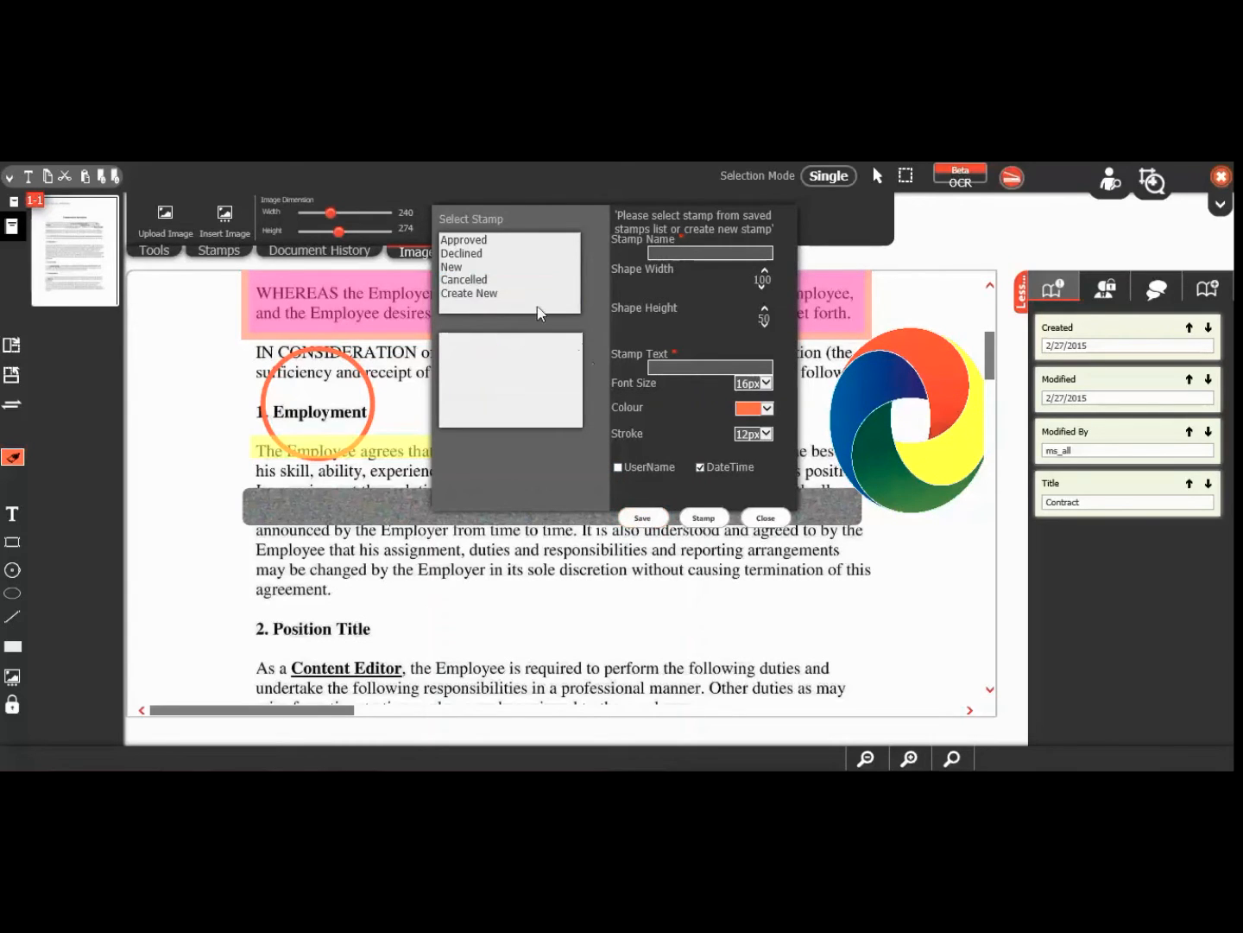
# Step: Give the Cancelled stamp the shortcut 'Cance' and close the stamp wizard
pyautogui.click(499, 280)
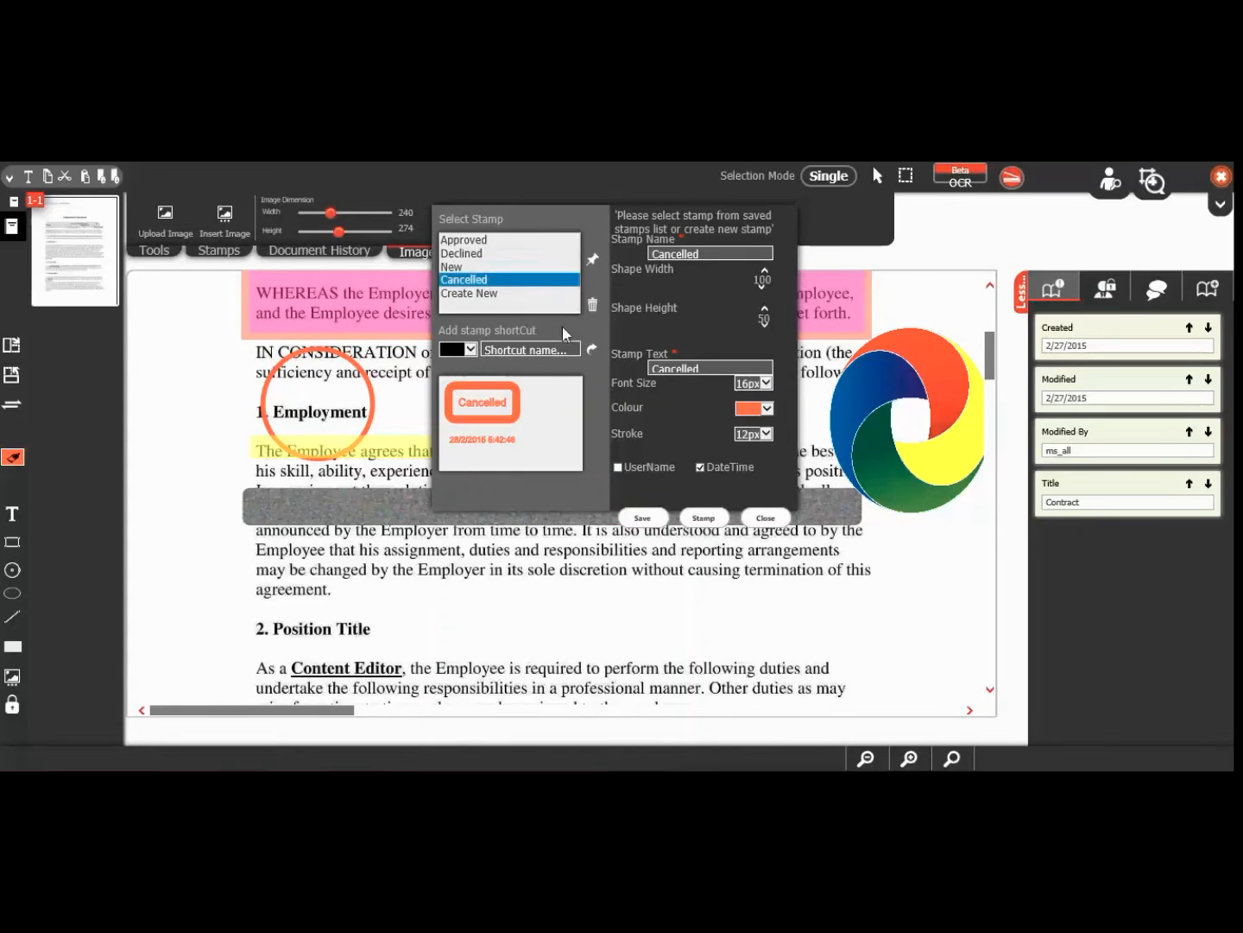
pyautogui.click(506, 350)
pyautogui.write('Cancel')
pyautogui.click(593, 351)
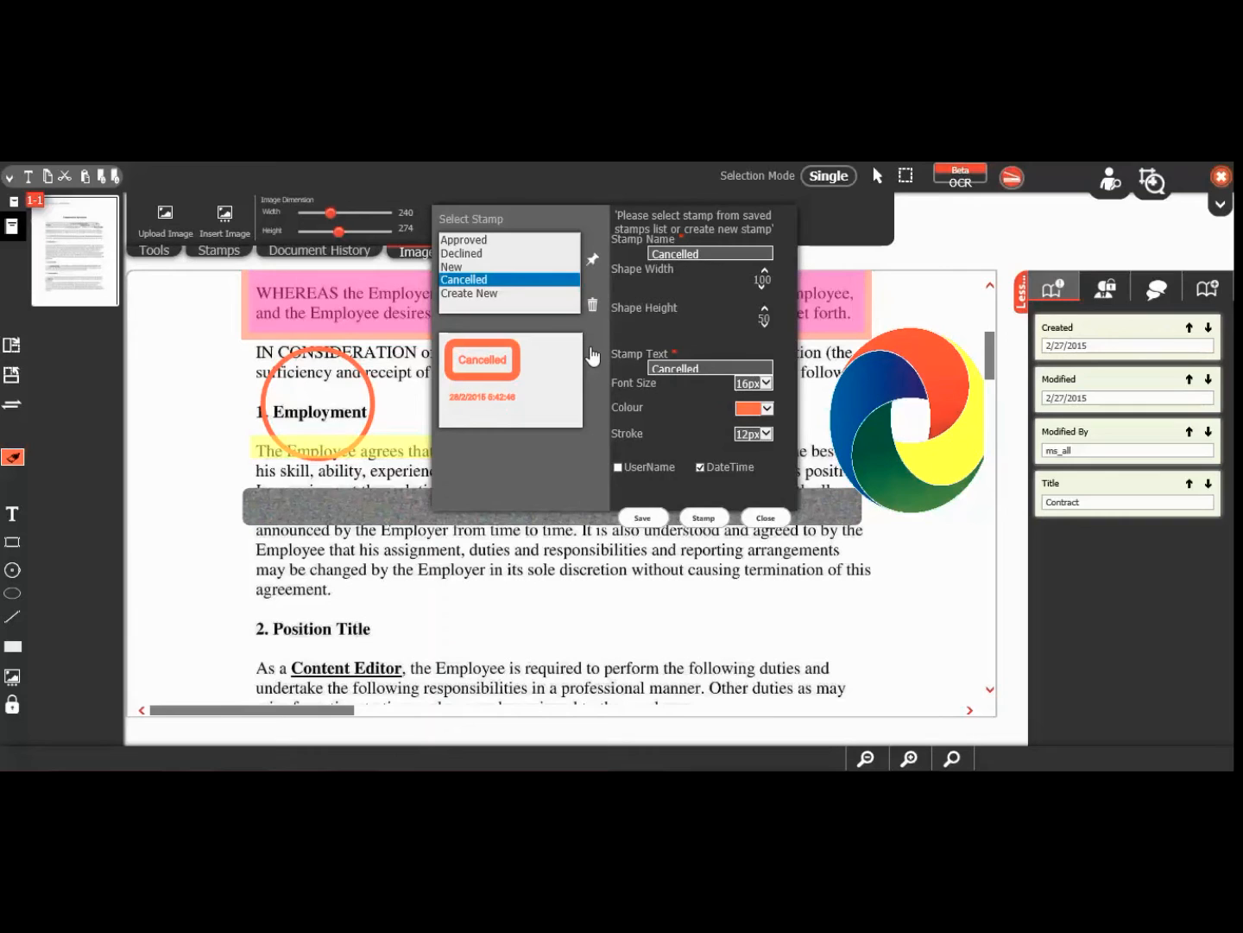
pyautogui.click(767, 518)
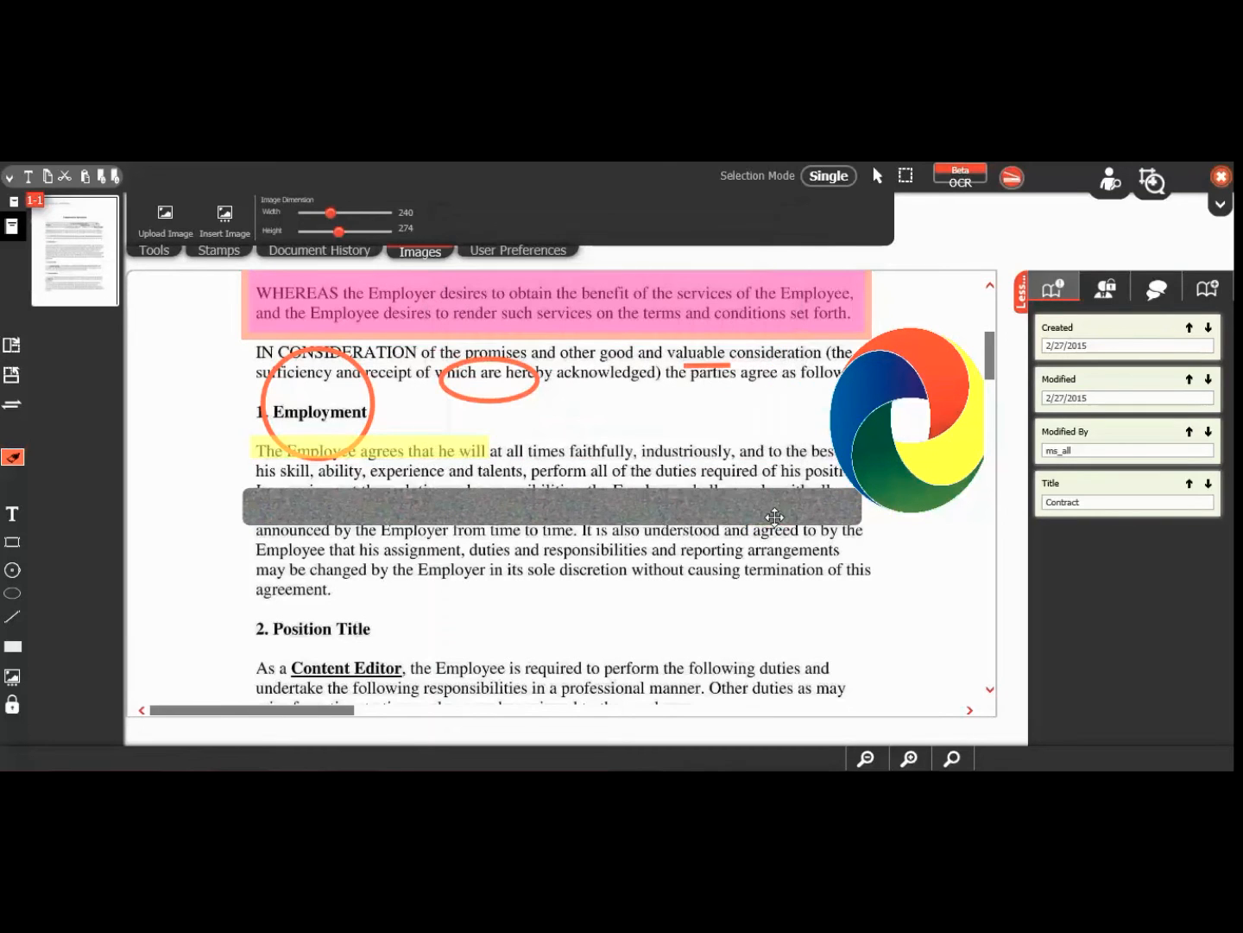
# Step: Pick the new Cancel stamp from the stamps list beside Declined and Approved
pyautogui.click(231, 253)
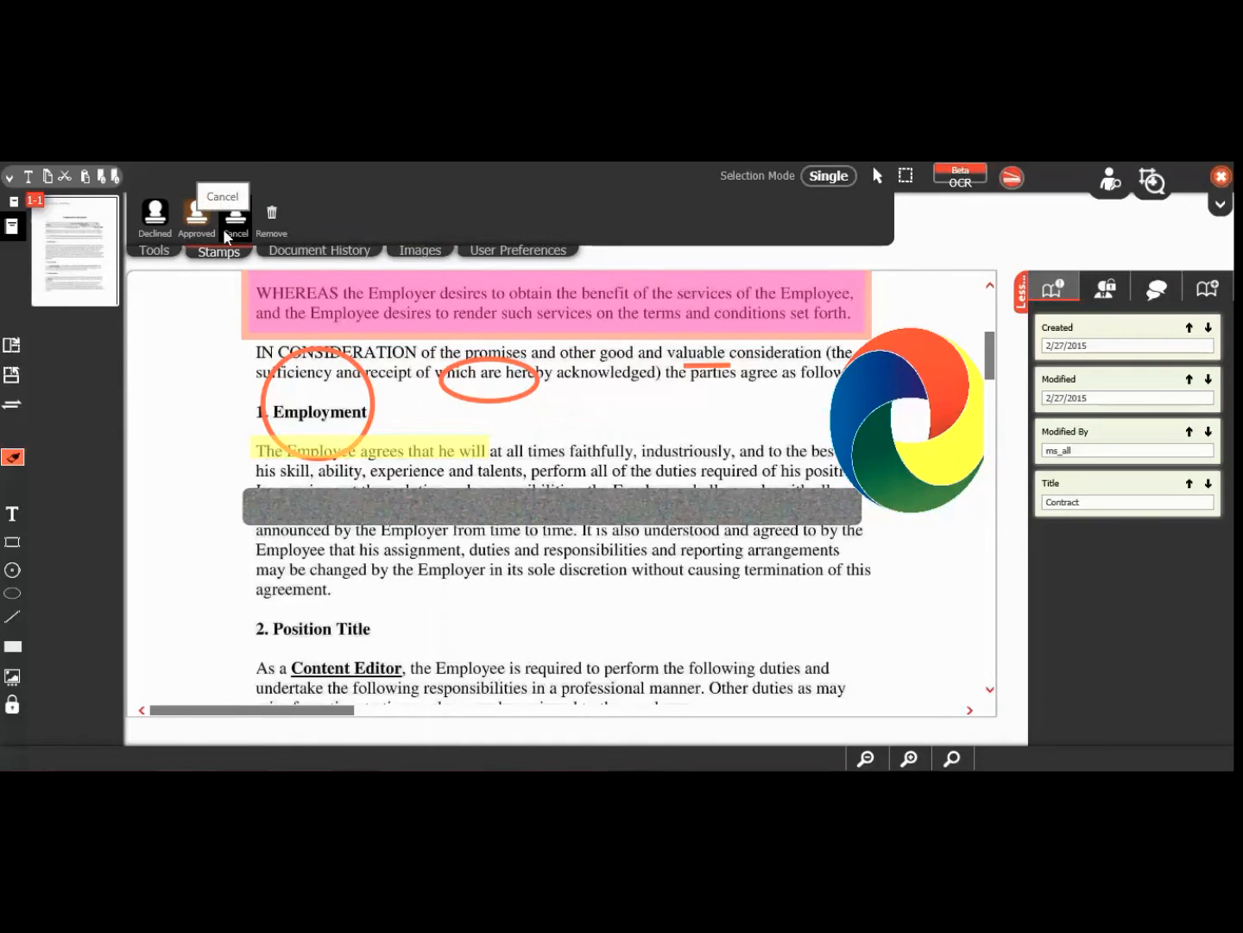
pyautogui.click(226, 235)
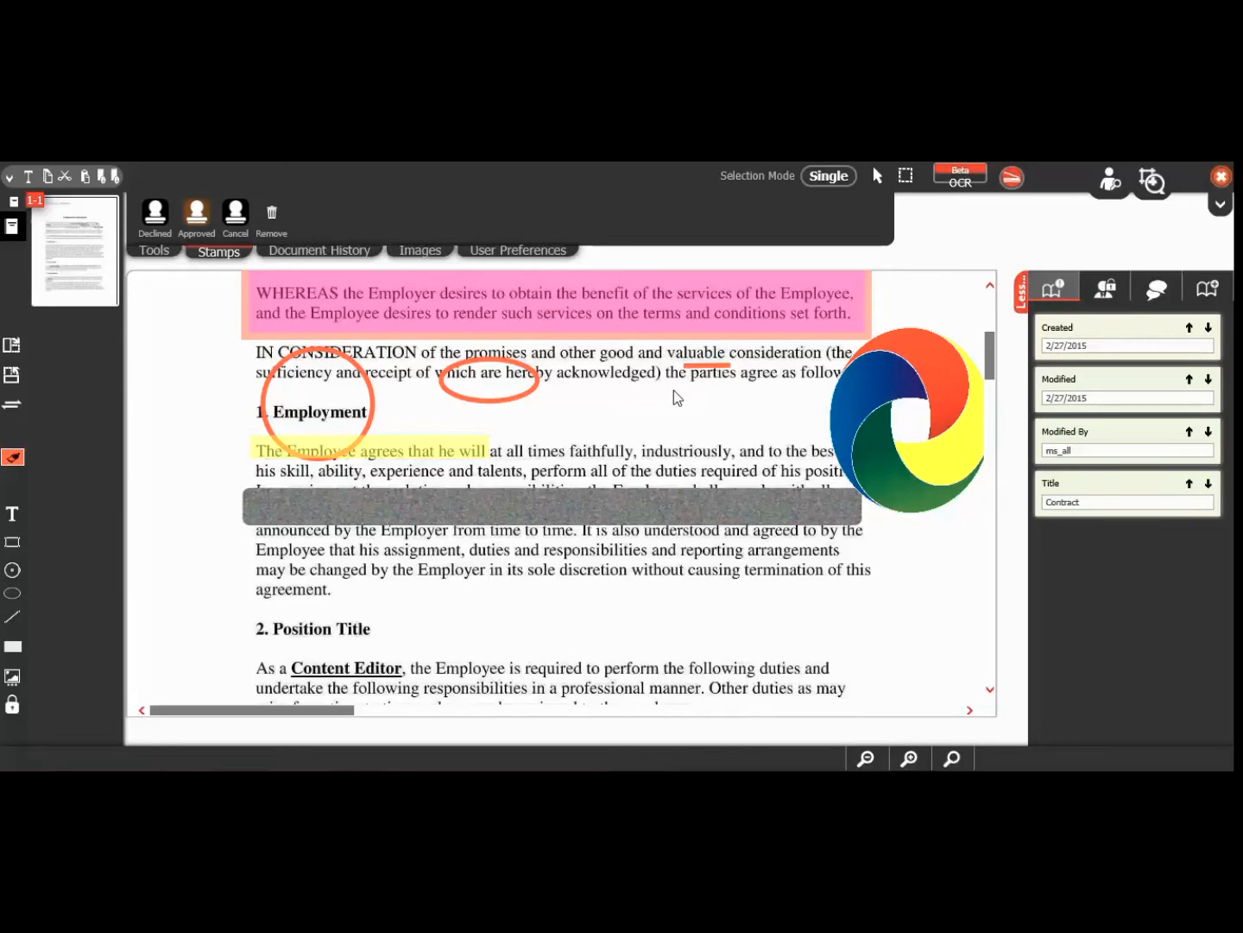
# Step: Select the ellipse around 'which are hereby' and type the comment 'check'
pyautogui.click(1153, 299)
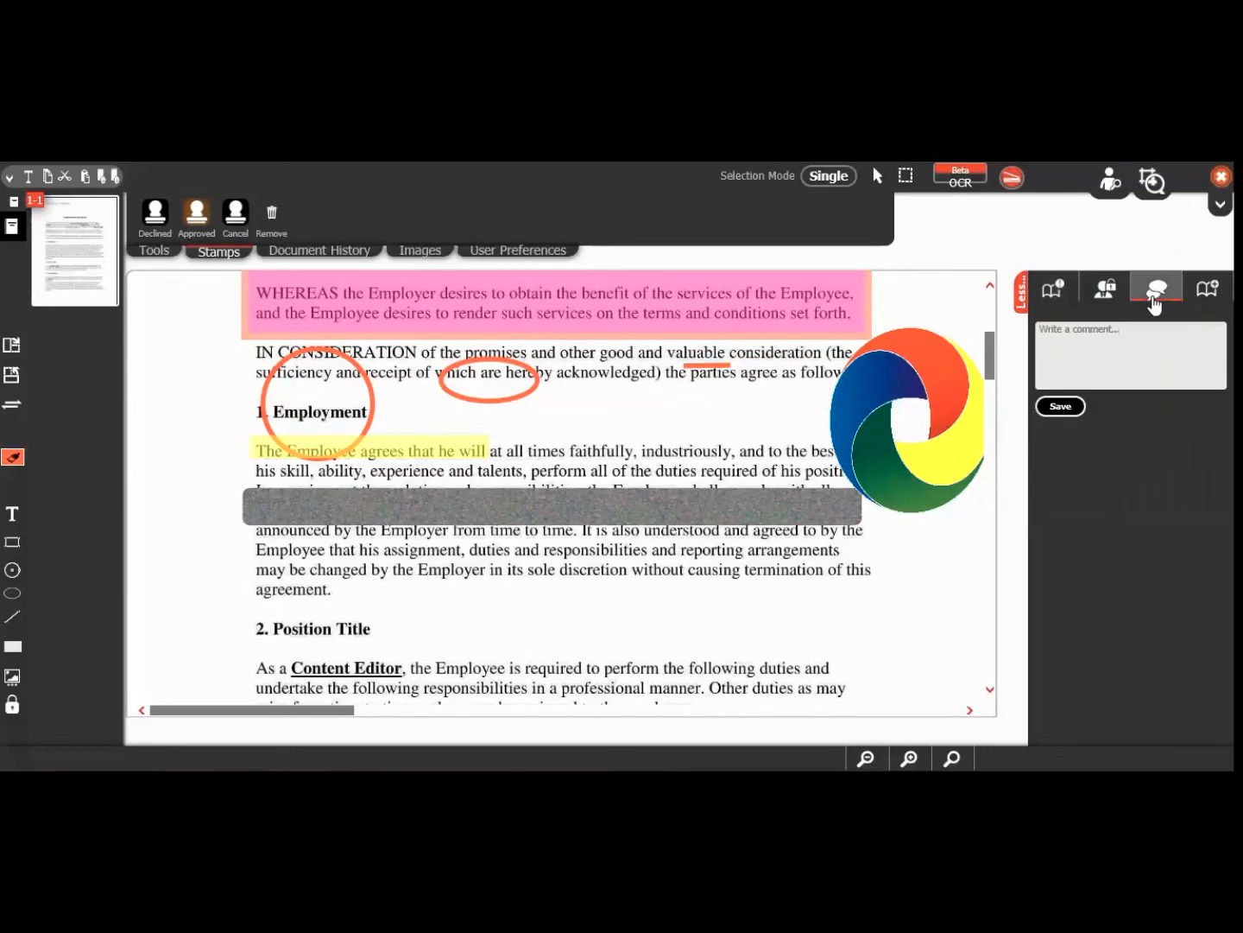
pyautogui.click(493, 400)
pyautogui.click(1087, 339)
pyautogui.write('c')
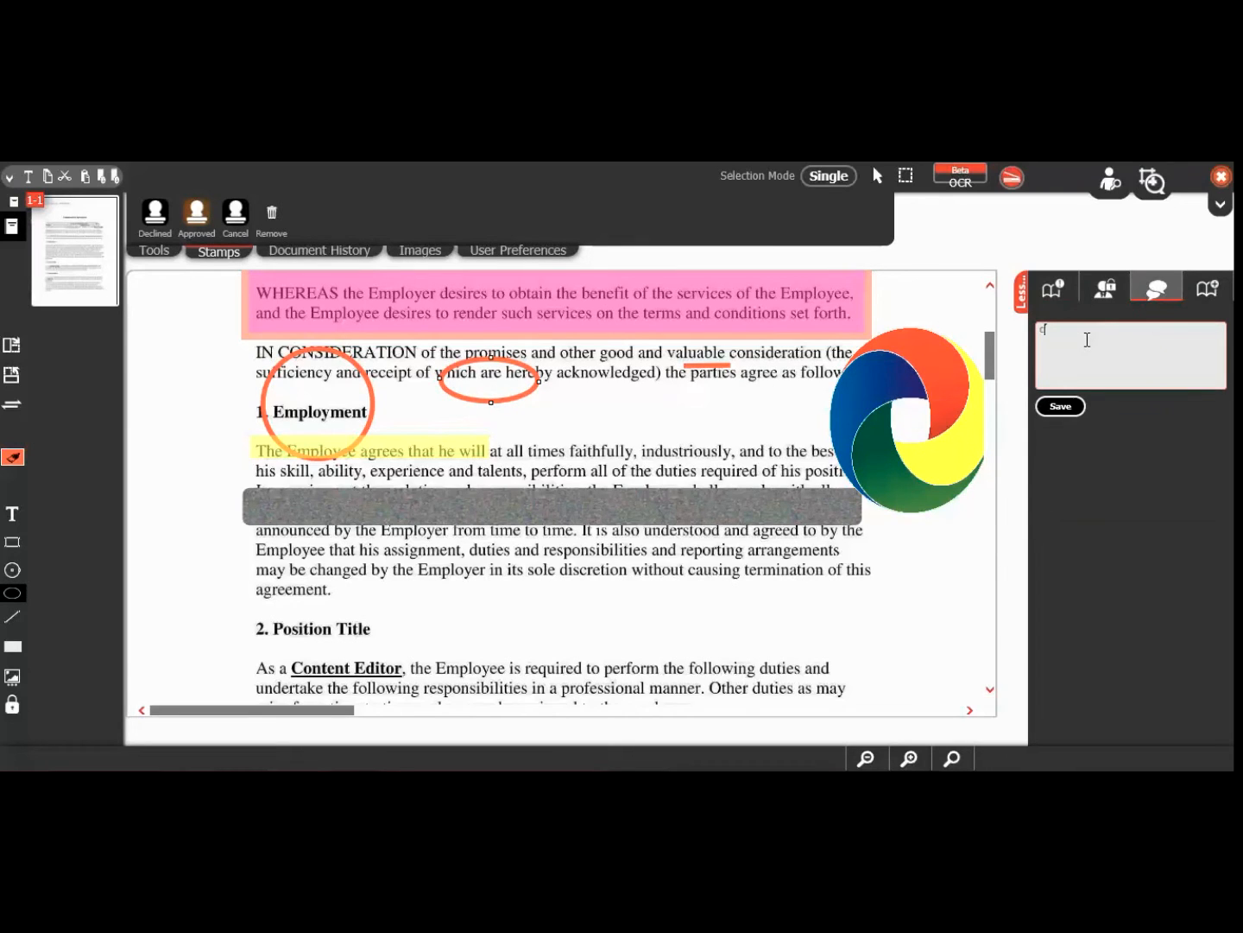
pyautogui.write('heck')
# Step: Select both the orange ellipse and underline and shift them down so the underline sits beneath 'parties'
pyautogui.click(834, 181)
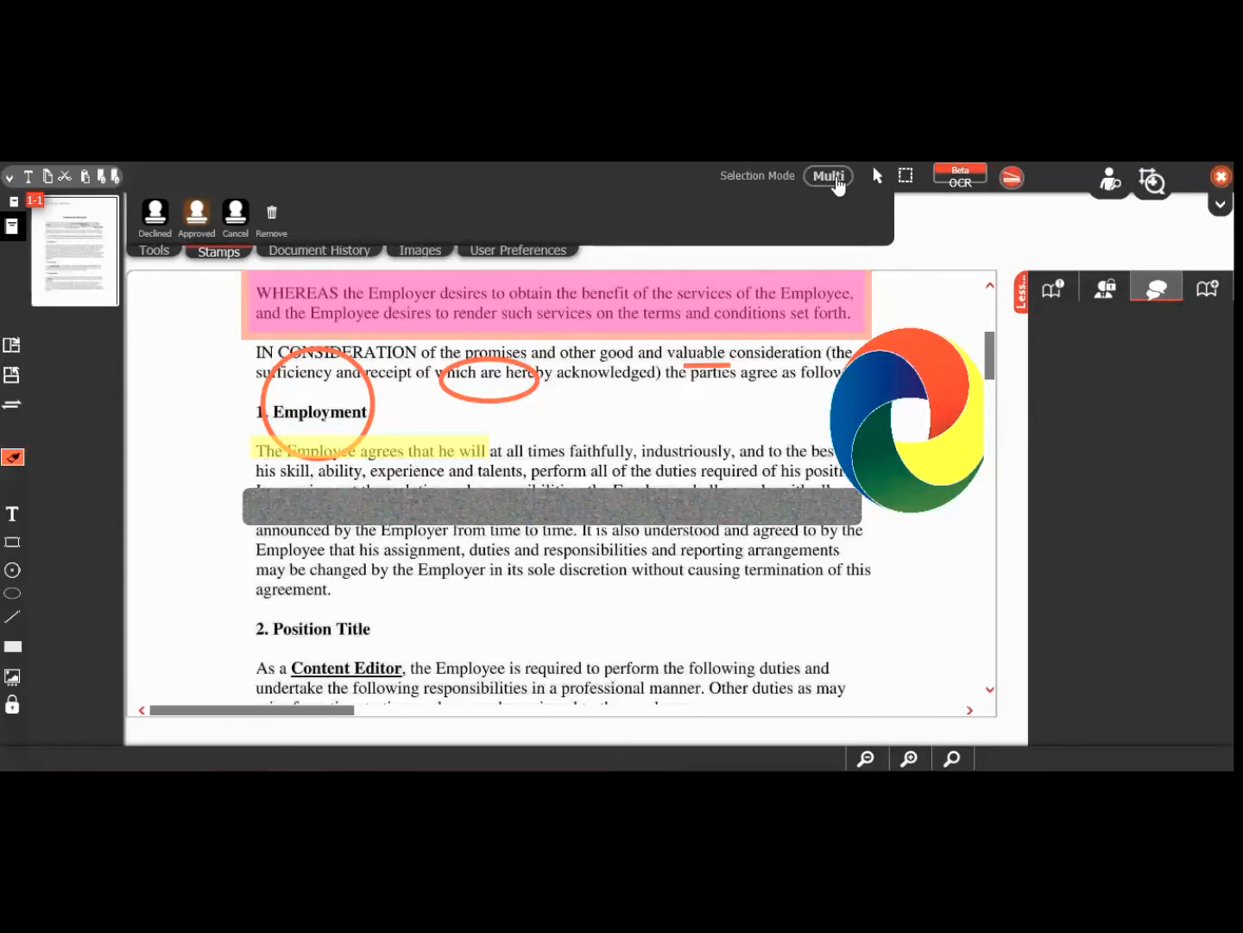
pyautogui.click(513, 397)
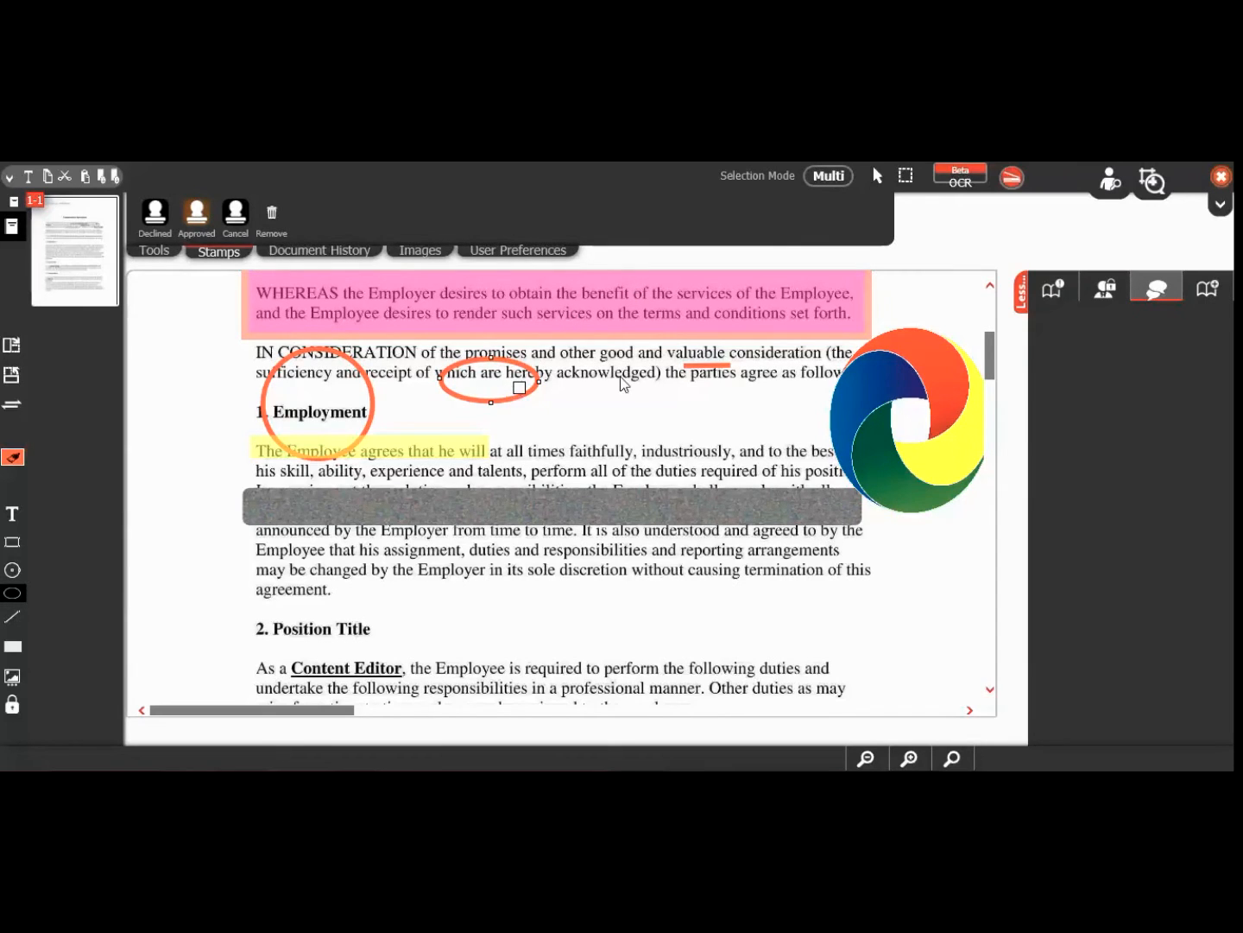
pyautogui.click(702, 365)
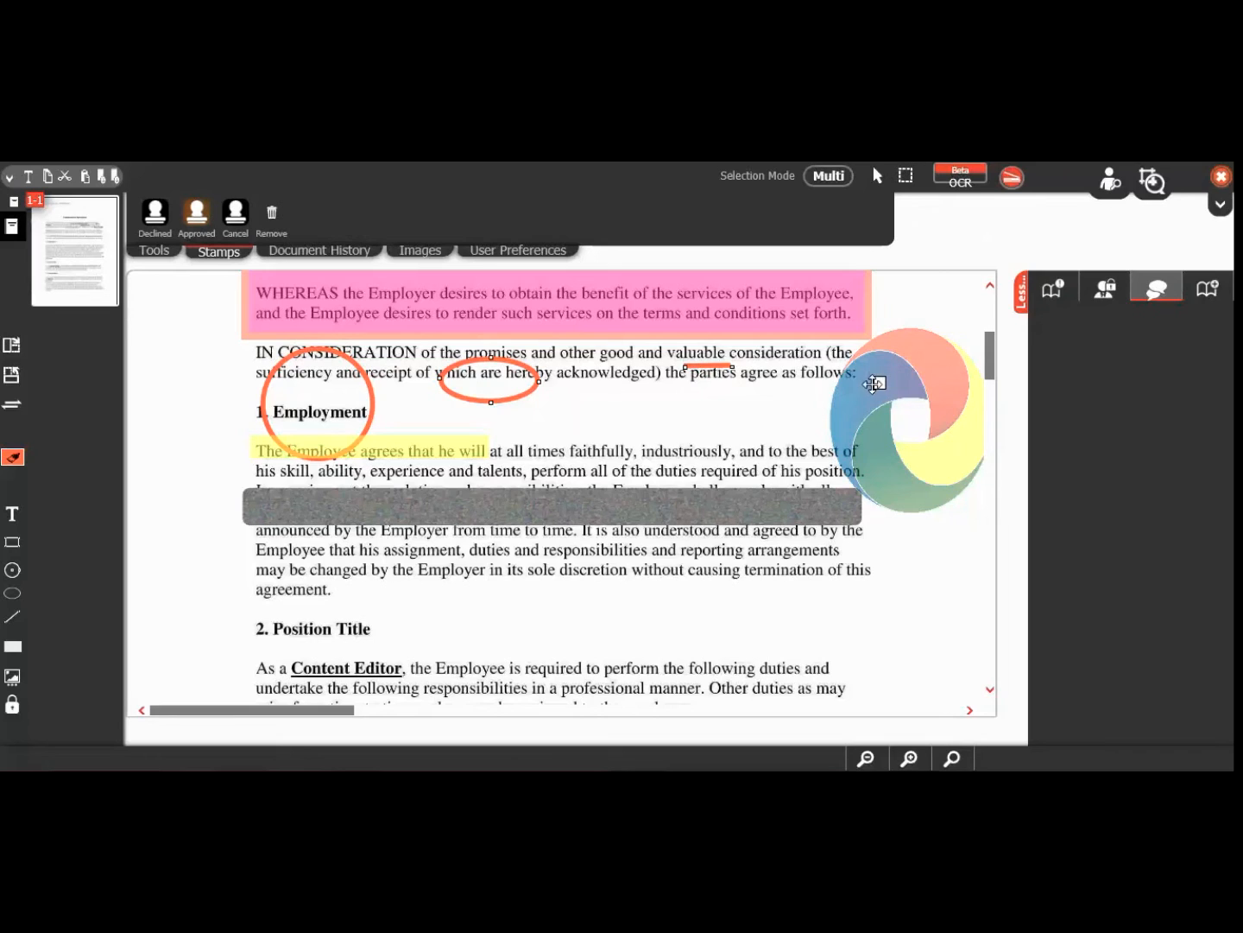
pyautogui.moveTo(874, 381)
pyautogui.mouseDown()
pyautogui.moveTo(874, 423)
pyautogui.moveTo(874, 394)
pyautogui.mouseUp()
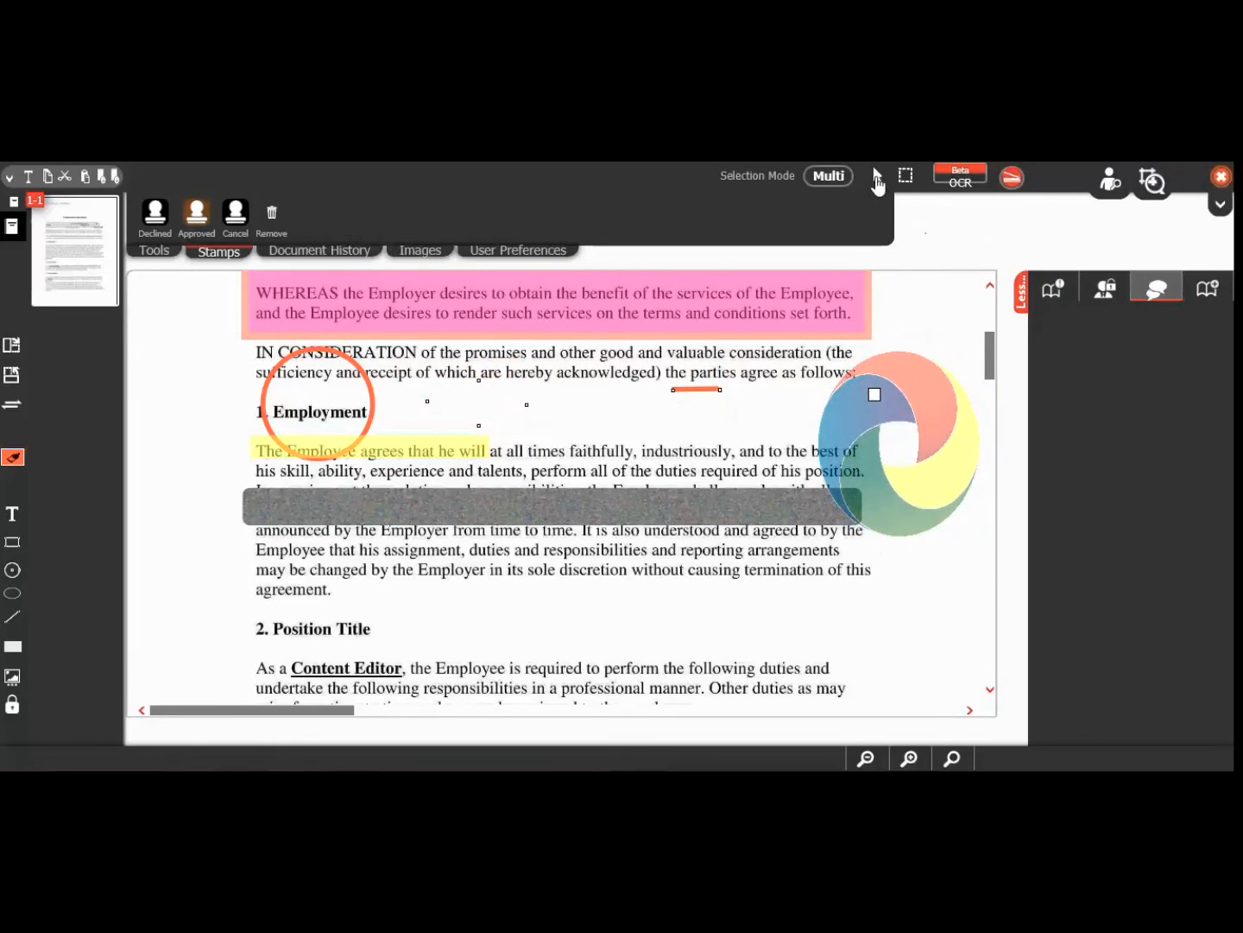
pyautogui.click(877, 176)
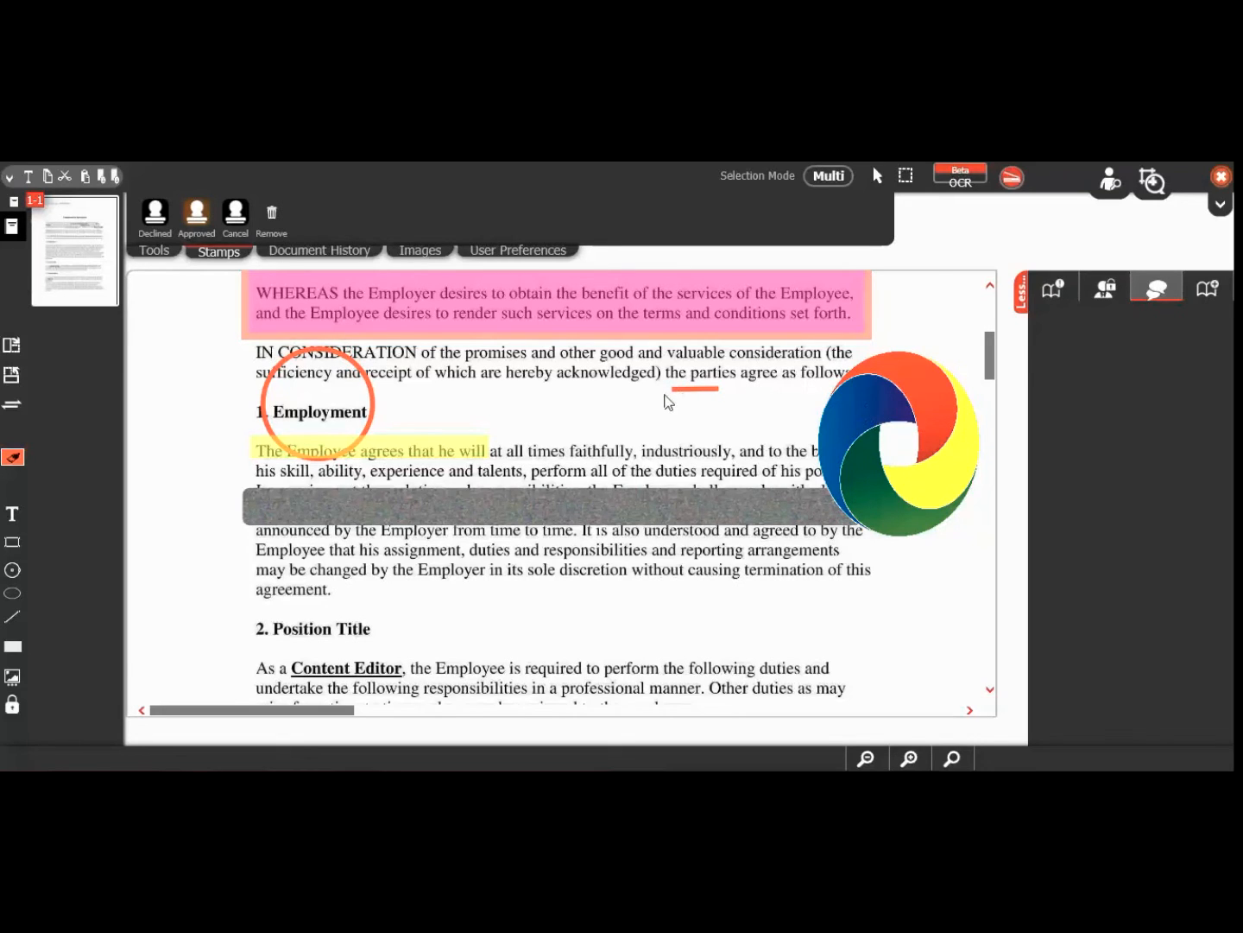
pyautogui.click(877, 389)
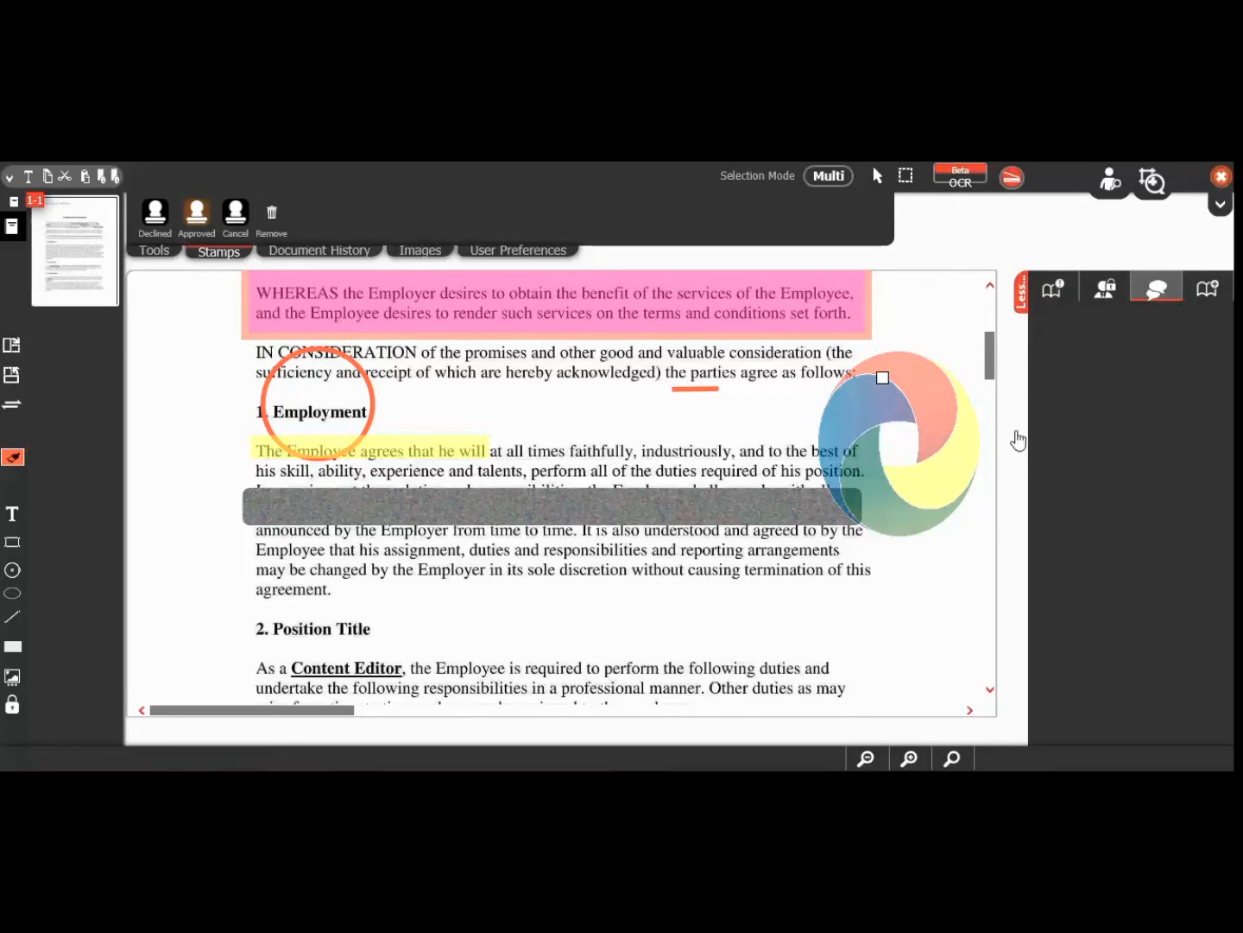
# Step: Show the Credential permissions, set Selection Mode to Single, and display User Preferences
pyautogui.click(1107, 297)
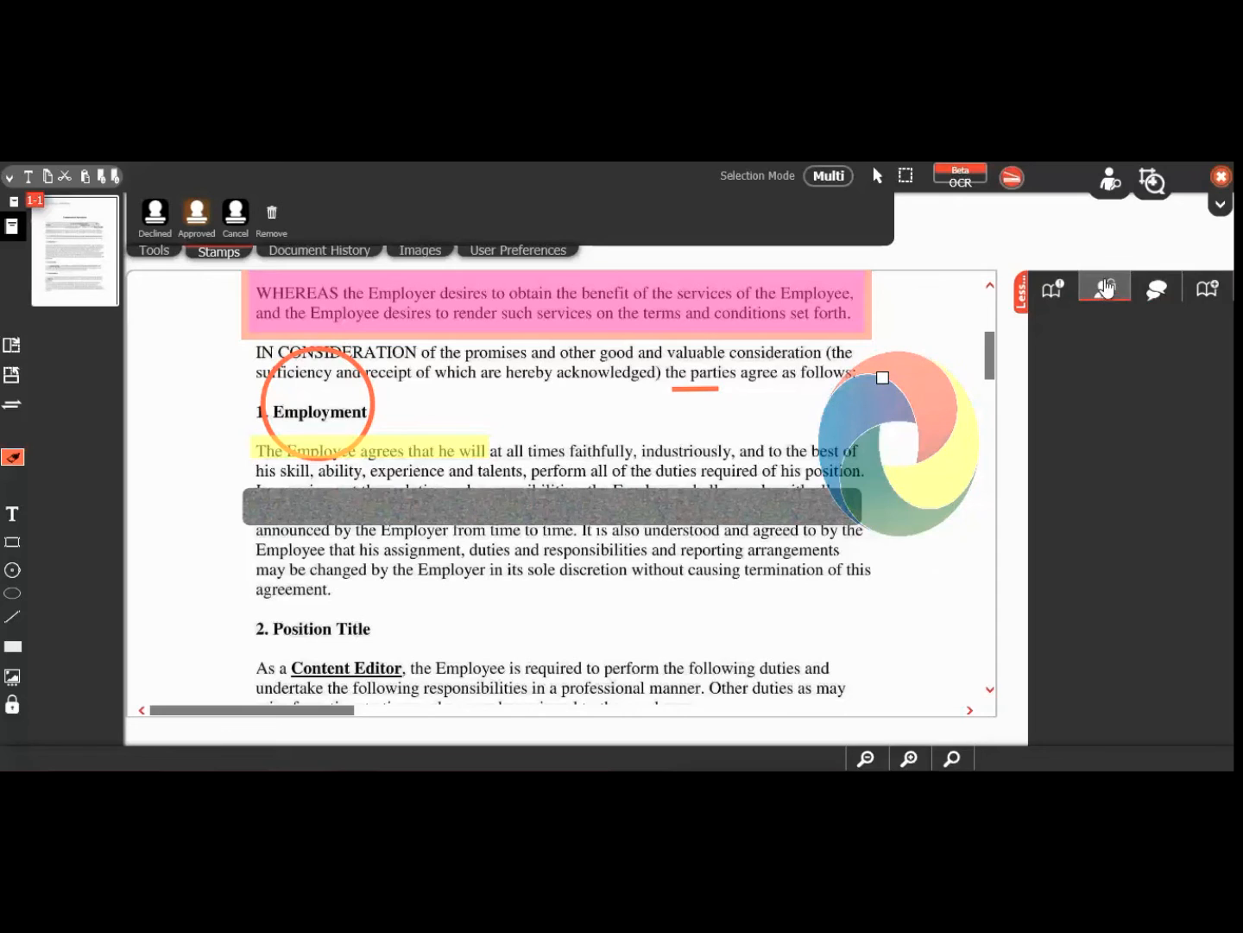
pyautogui.click(705, 388)
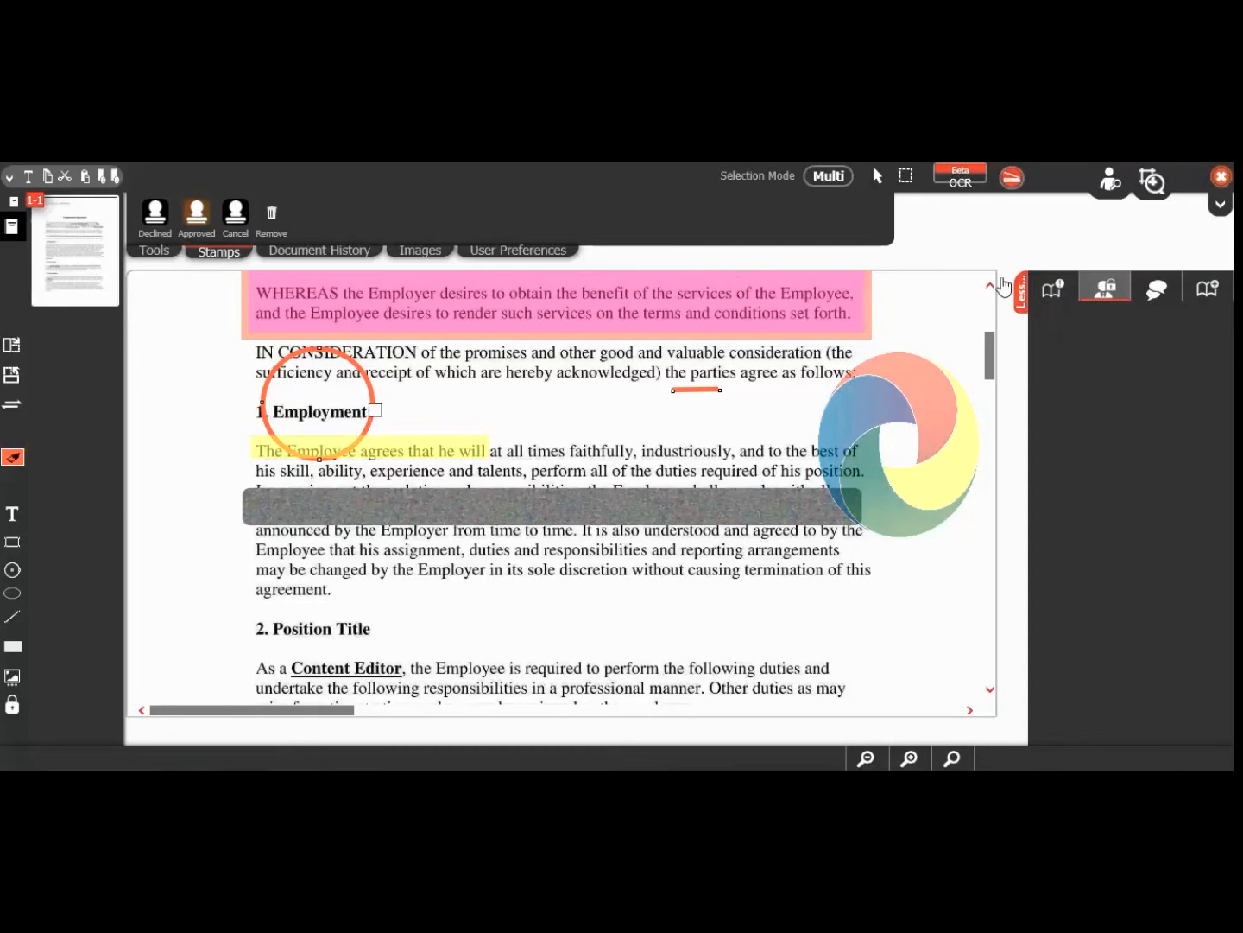
pyautogui.click(828, 178)
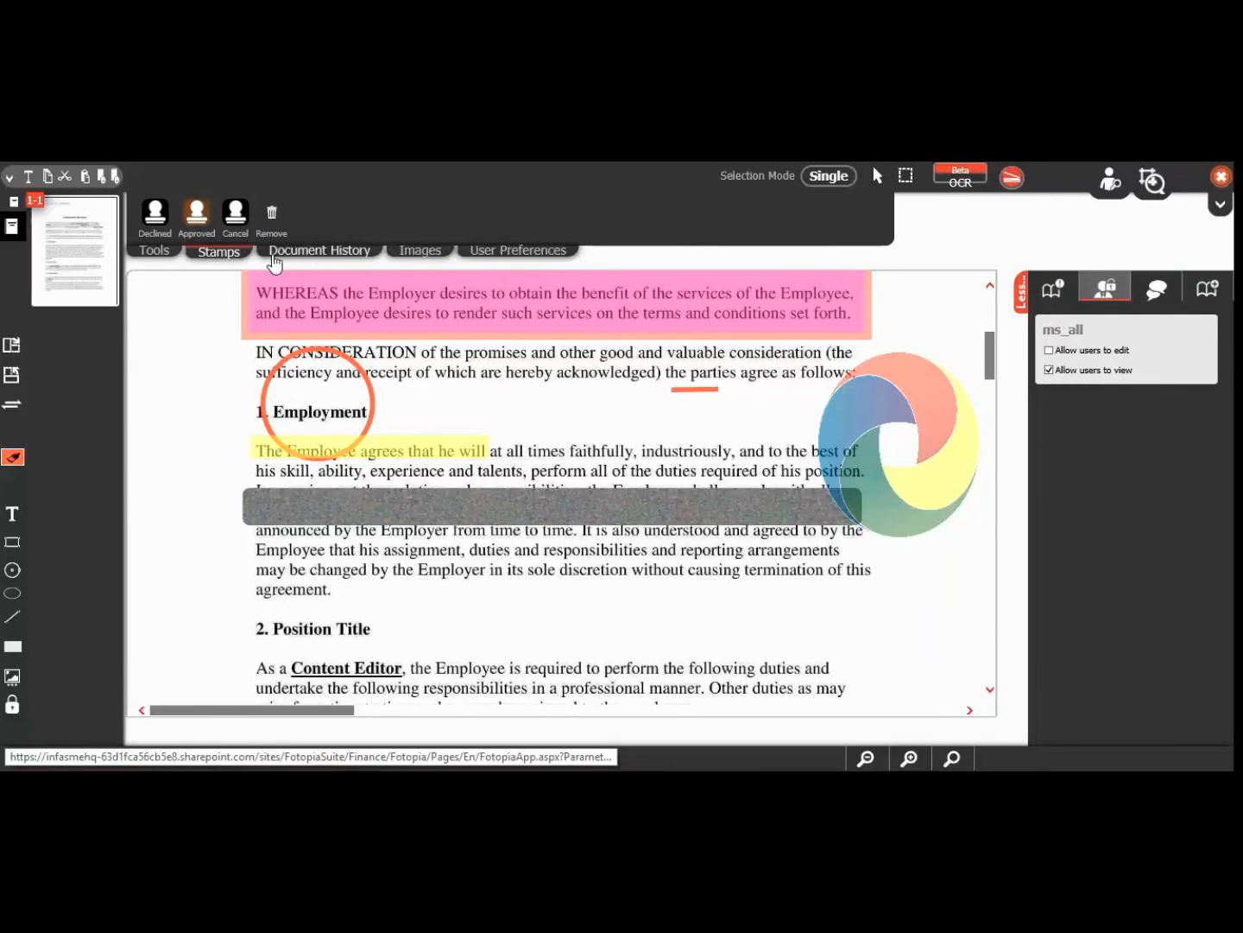
pyautogui.click(505, 253)
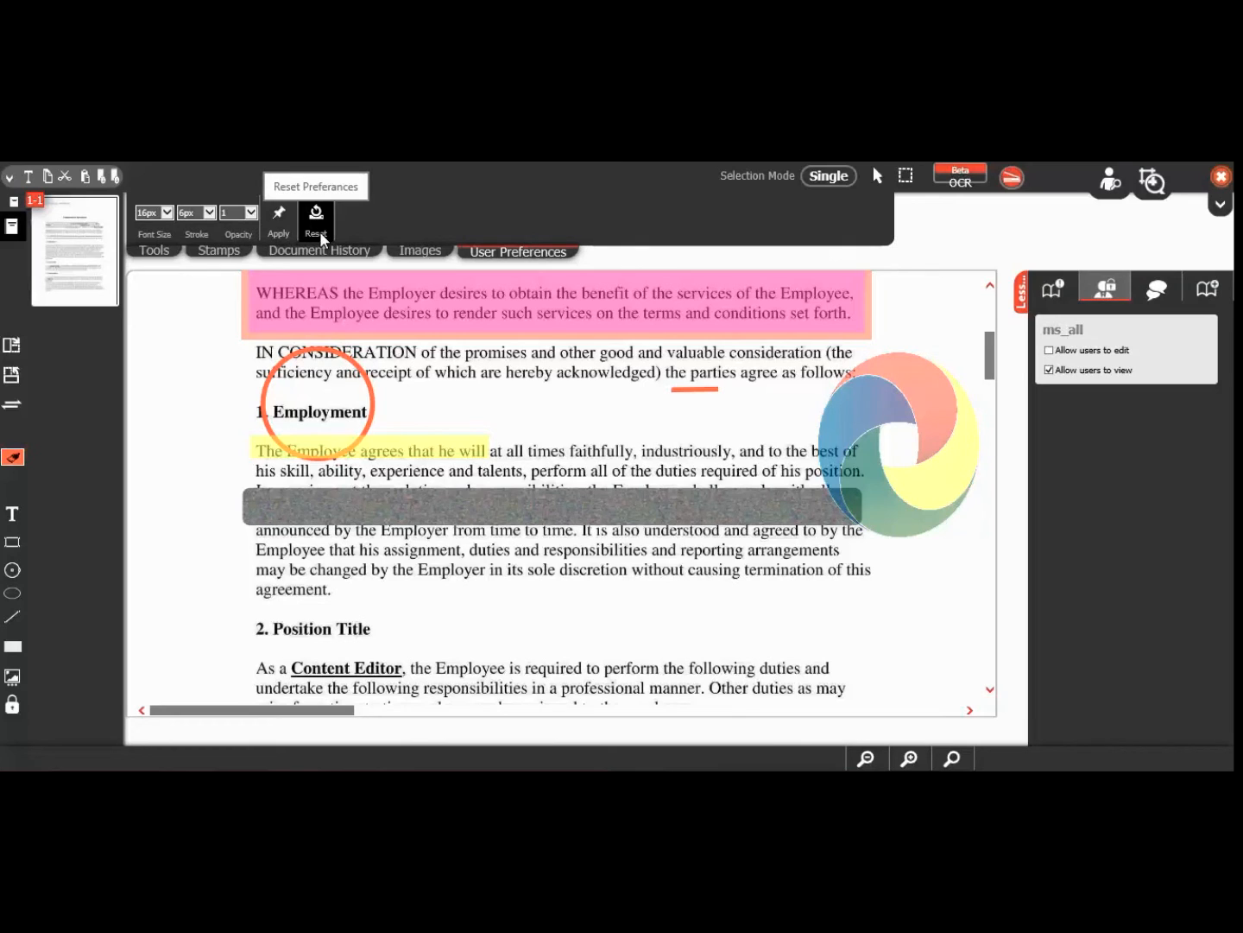
# Step: Add Delete to the quick actions, toggle Clone, and delete the orange circle around '1. Employment'
pyautogui.click(10, 181)
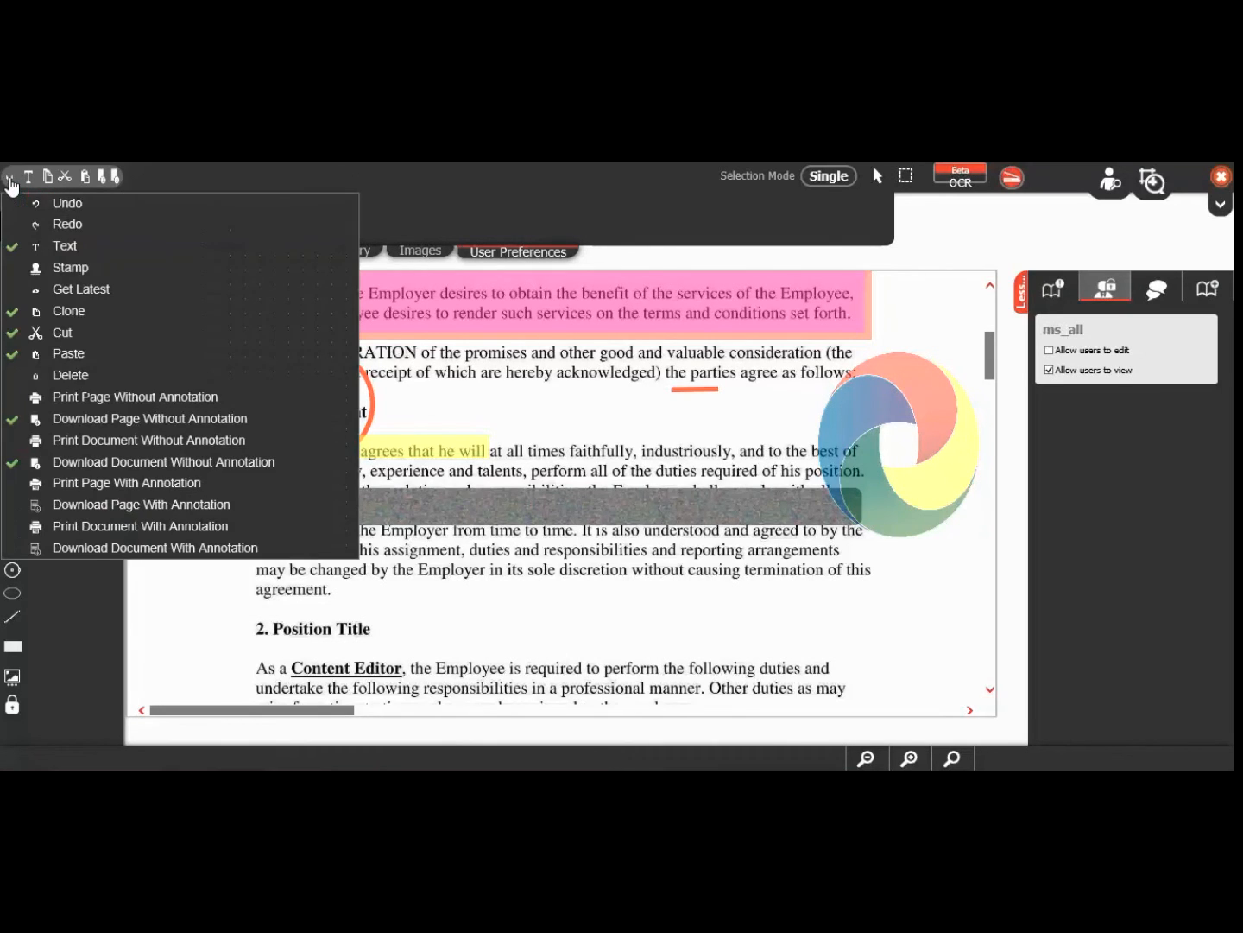
pyautogui.click(51, 377)
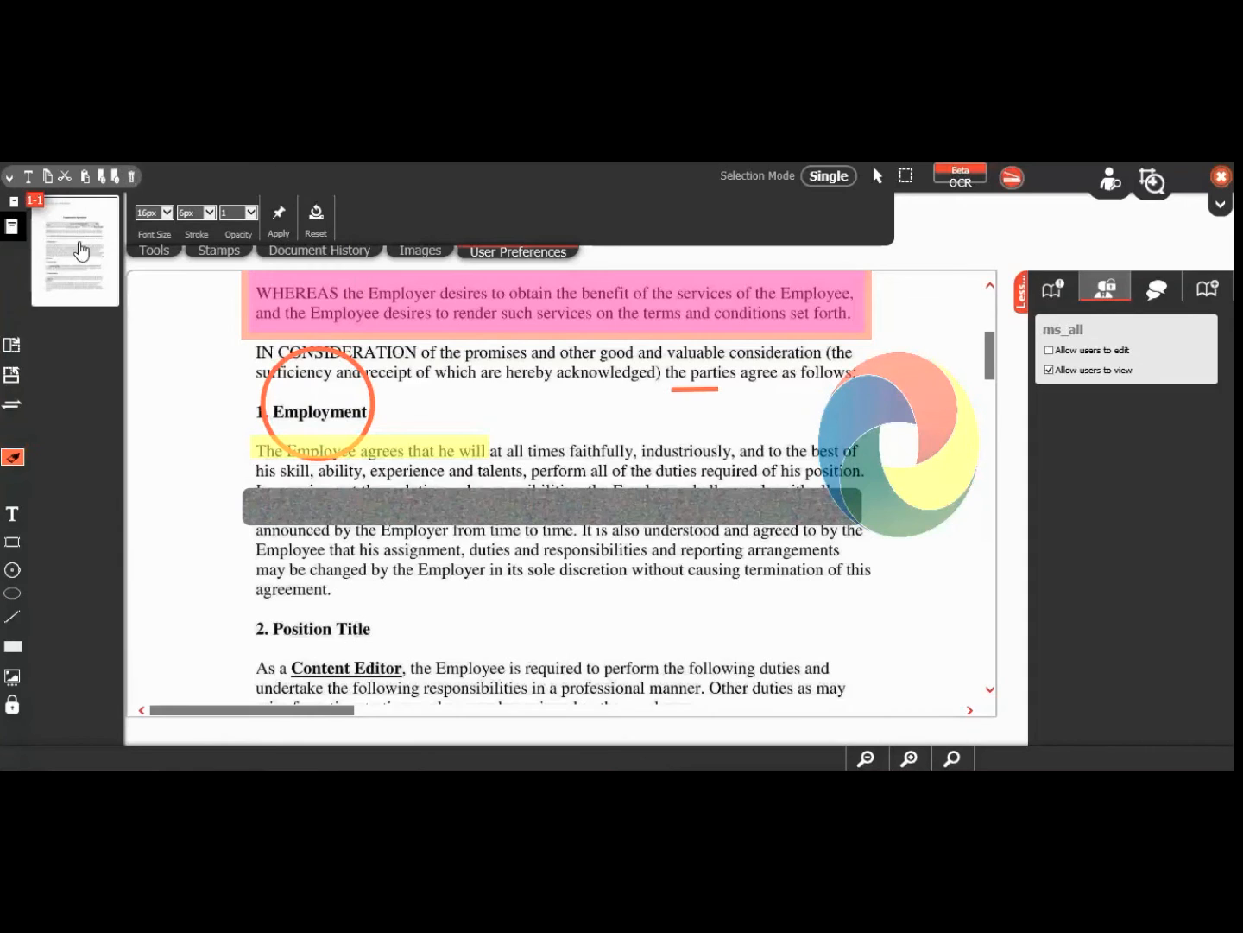
pyautogui.click(10, 182)
pyautogui.click(34, 310)
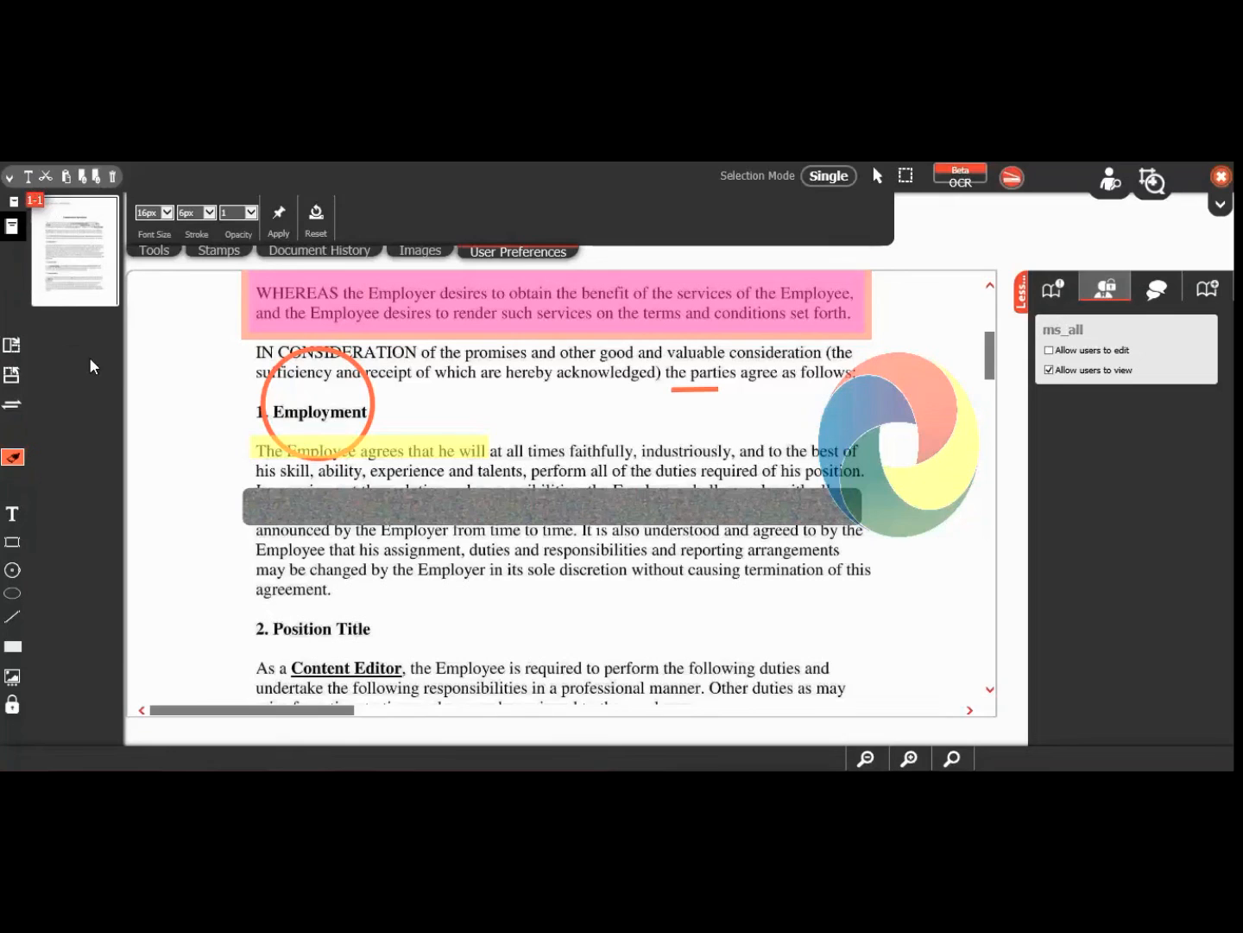
pyautogui.click(373, 403)
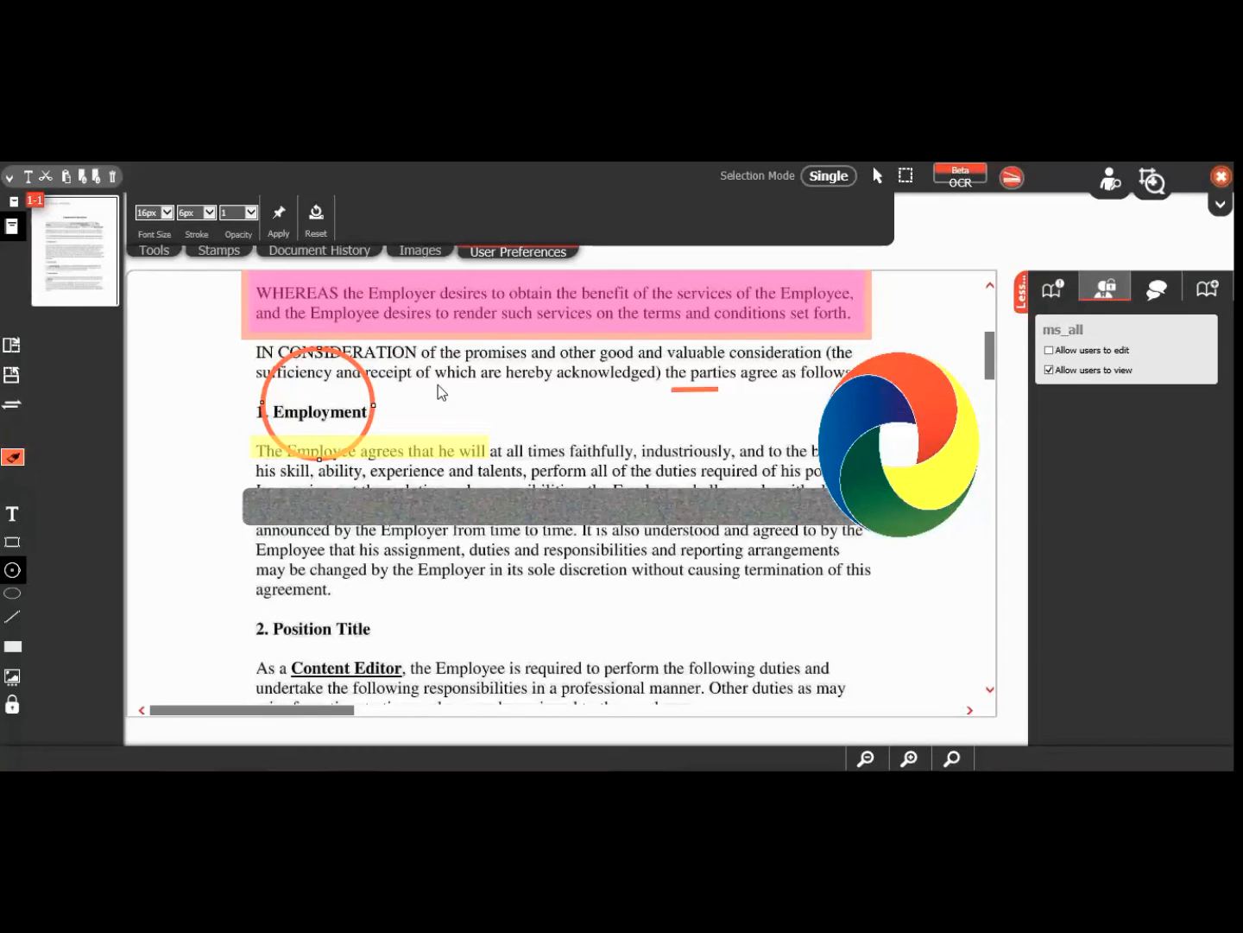
pyautogui.press('Delete')
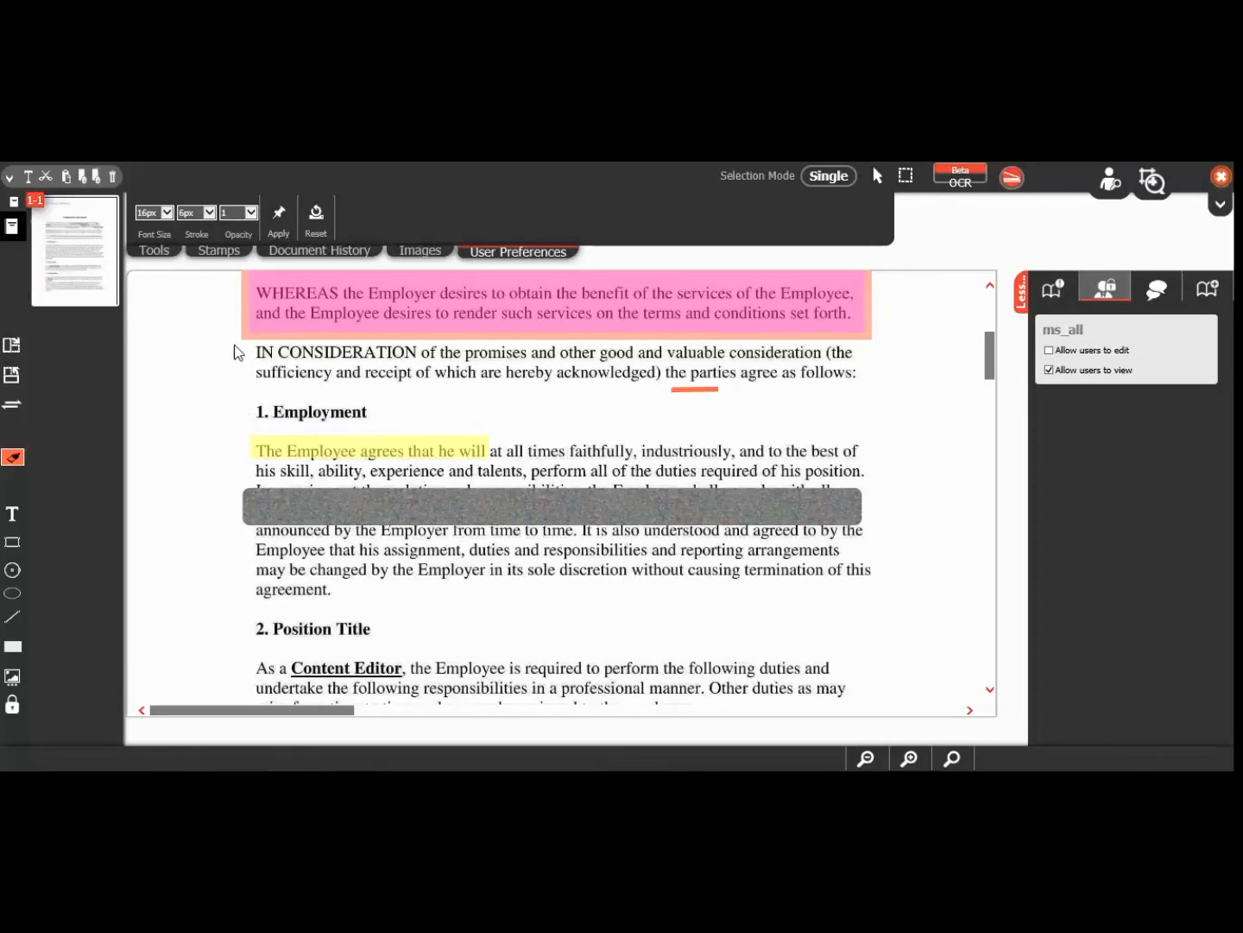
# Step: Export the Employment Agreement page as a download with annotations included
pyautogui.click(167, 255)
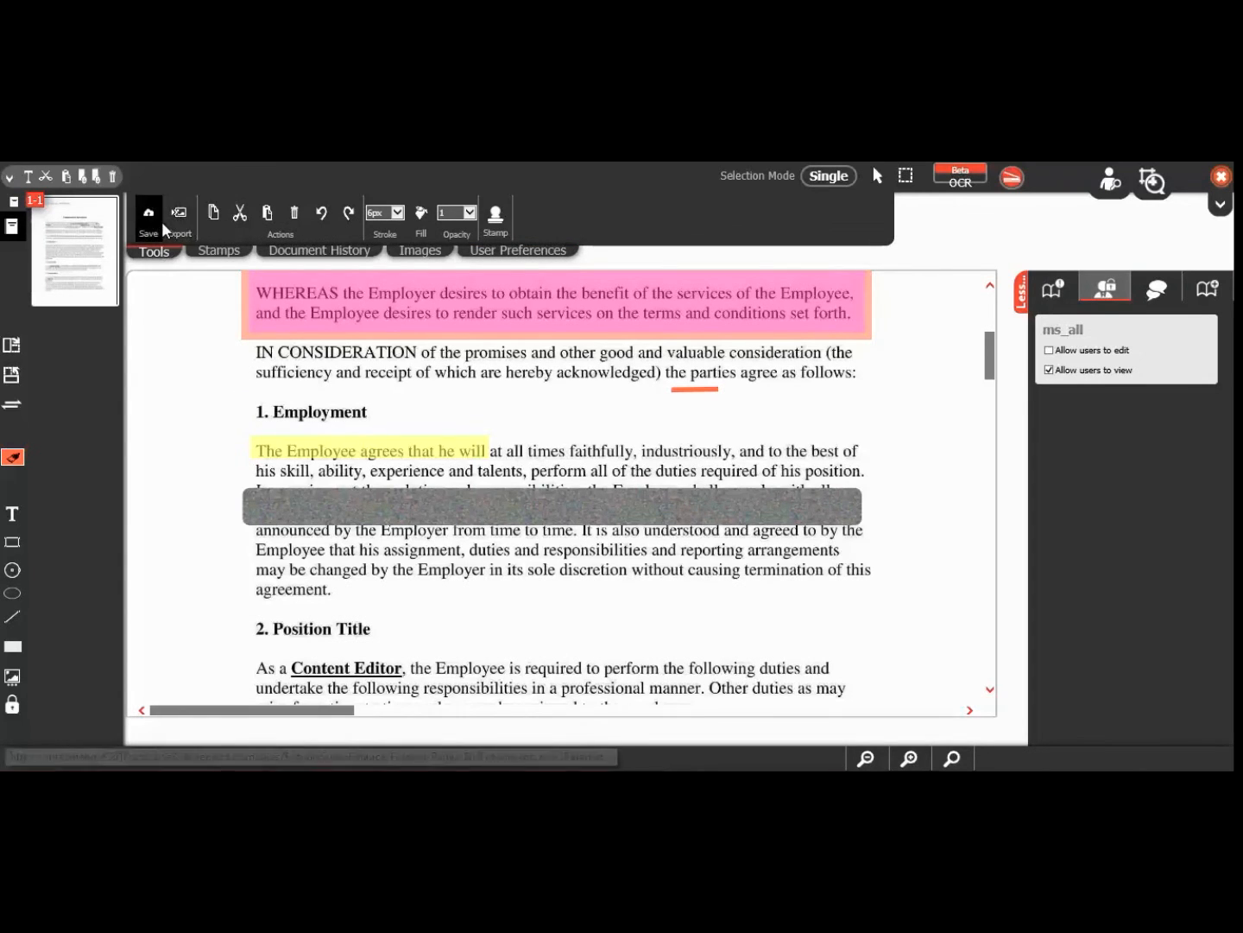
pyautogui.click(174, 224)
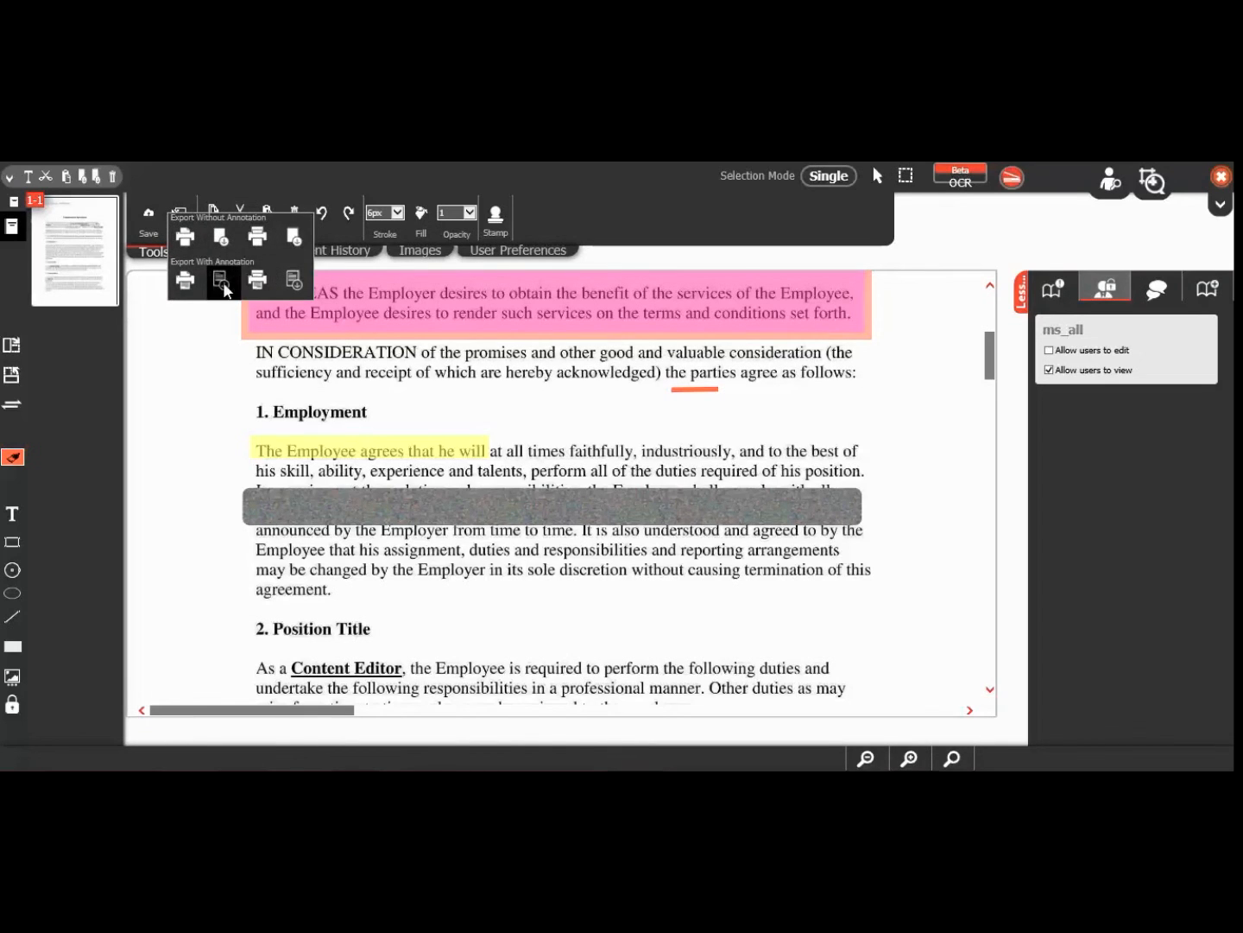
pyautogui.click(227, 327)
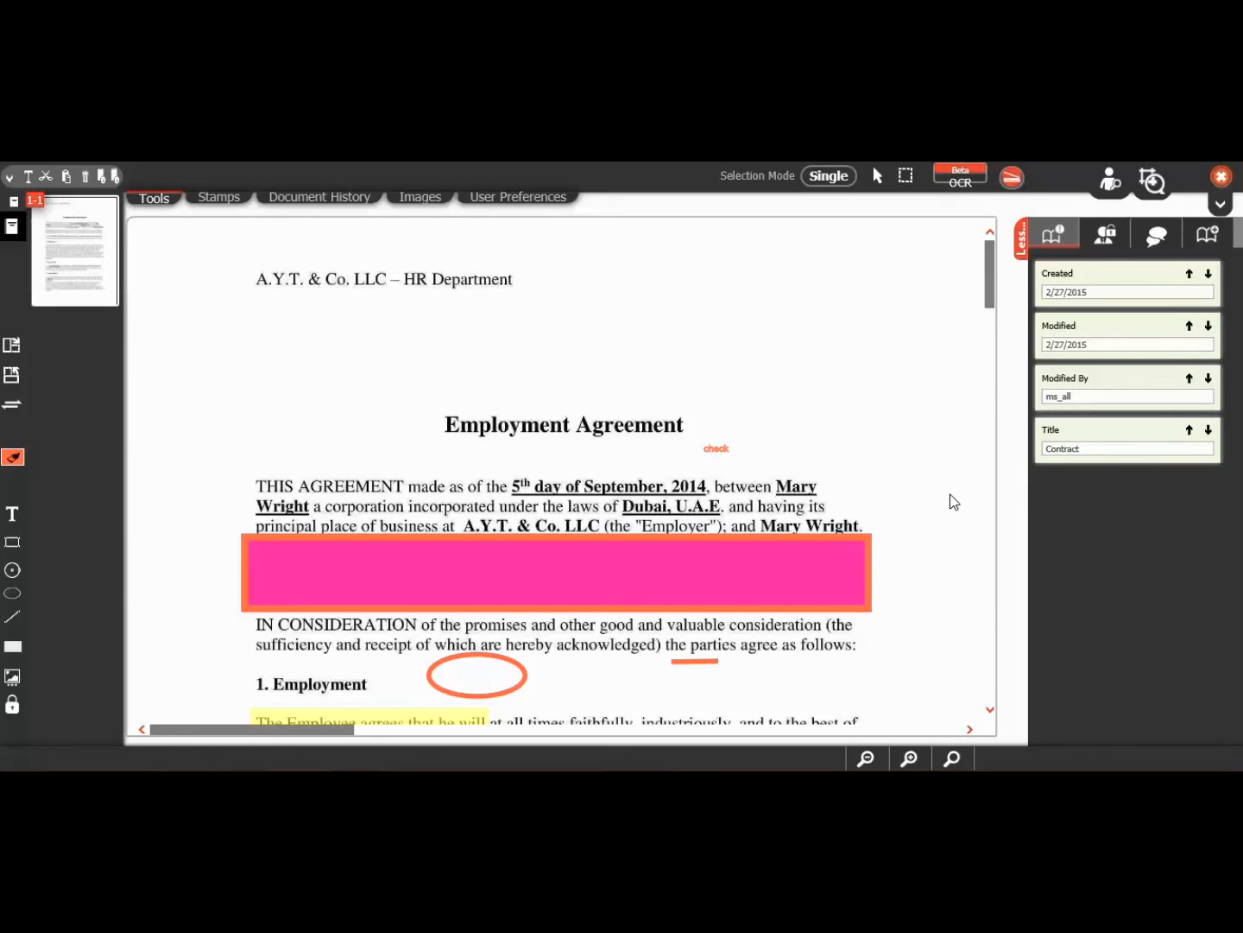
# Step: Switch to the scanning workspace showing pages 1–11 and a one-page draft document
pyautogui.click(1011, 183)
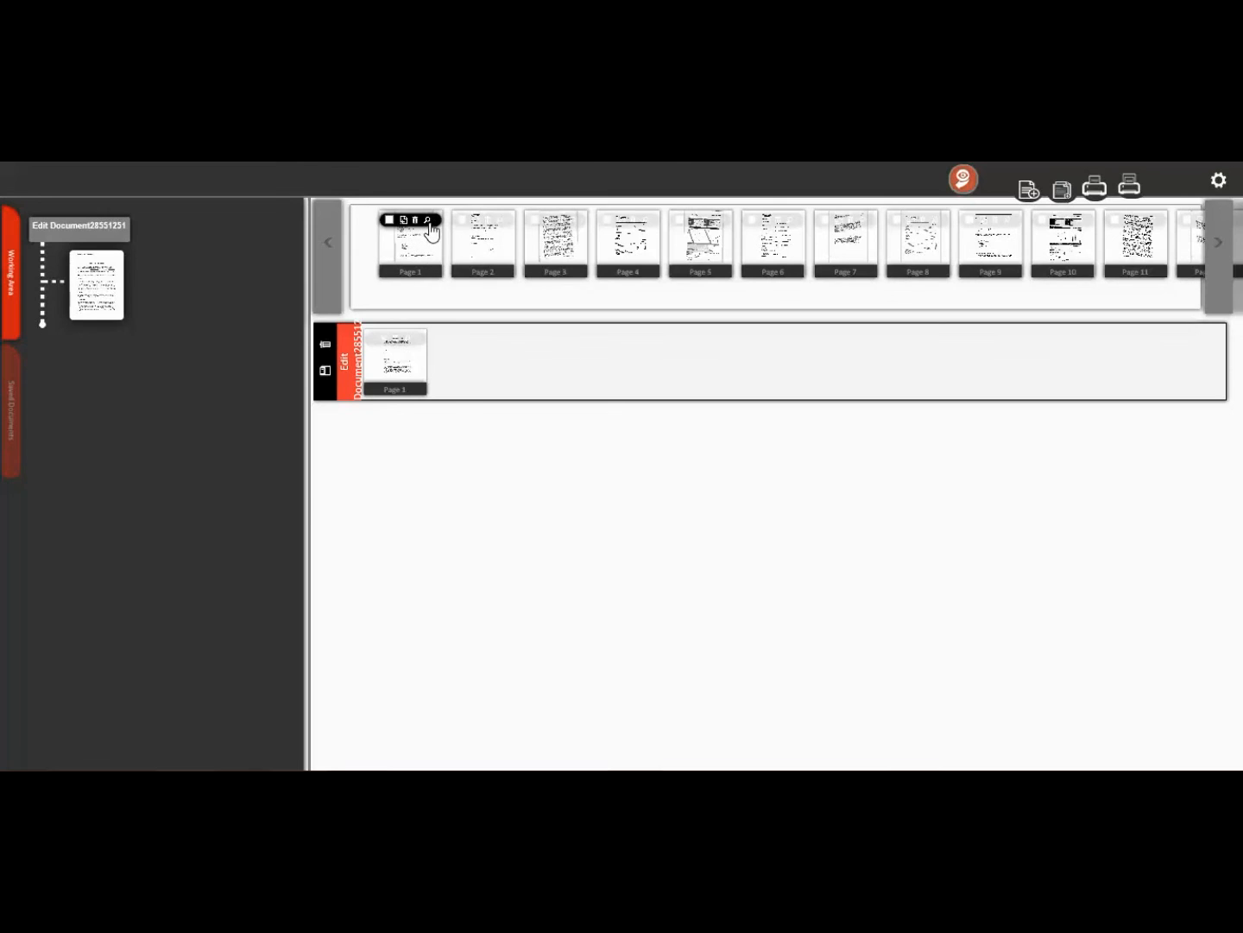
# Step: Preview Page 1, add Page 2 to the draft document, then delete the draft document
pyautogui.click(431, 225)
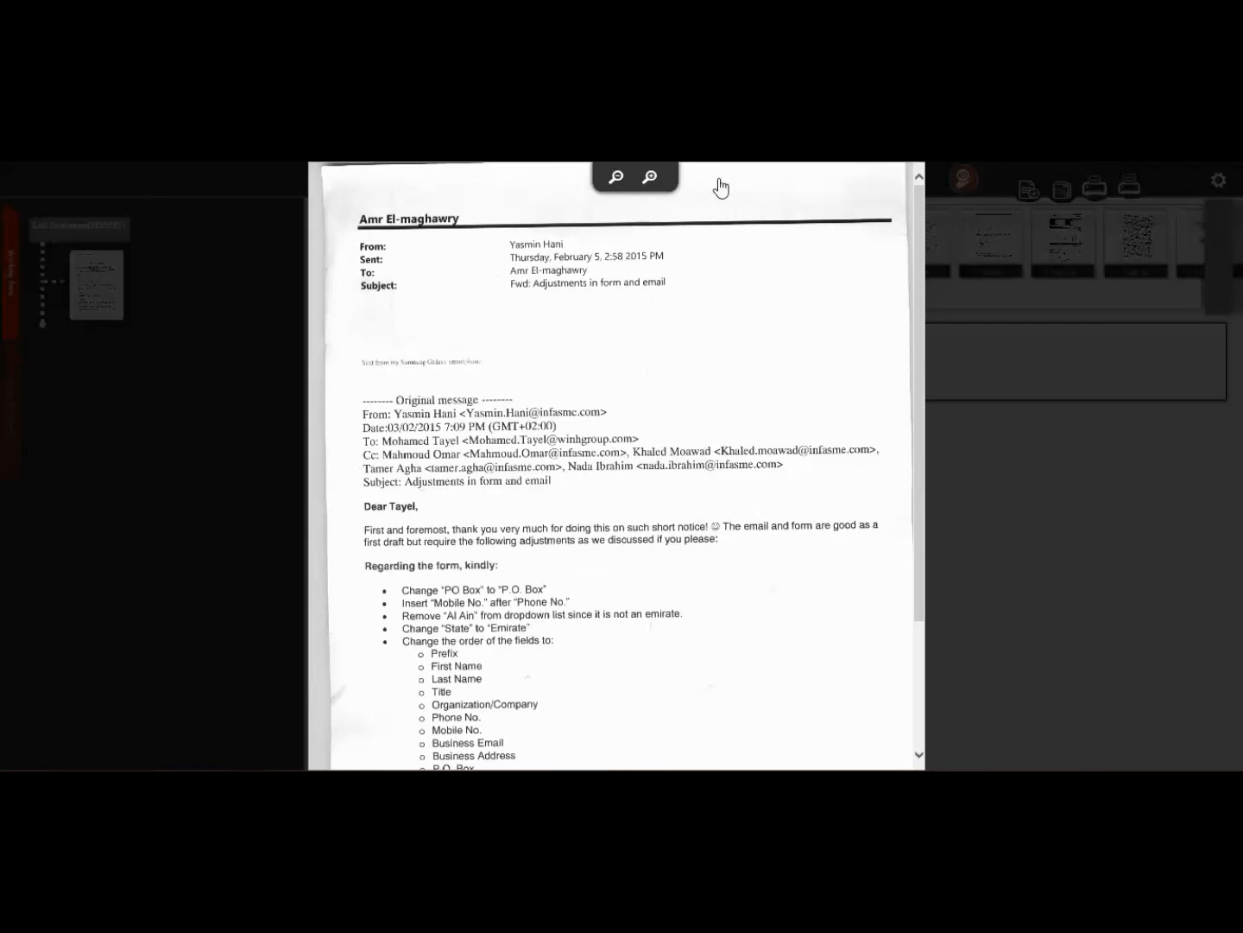
pyautogui.click(1006, 249)
pyautogui.moveTo(477, 255); pyautogui.dragTo(463, 362)
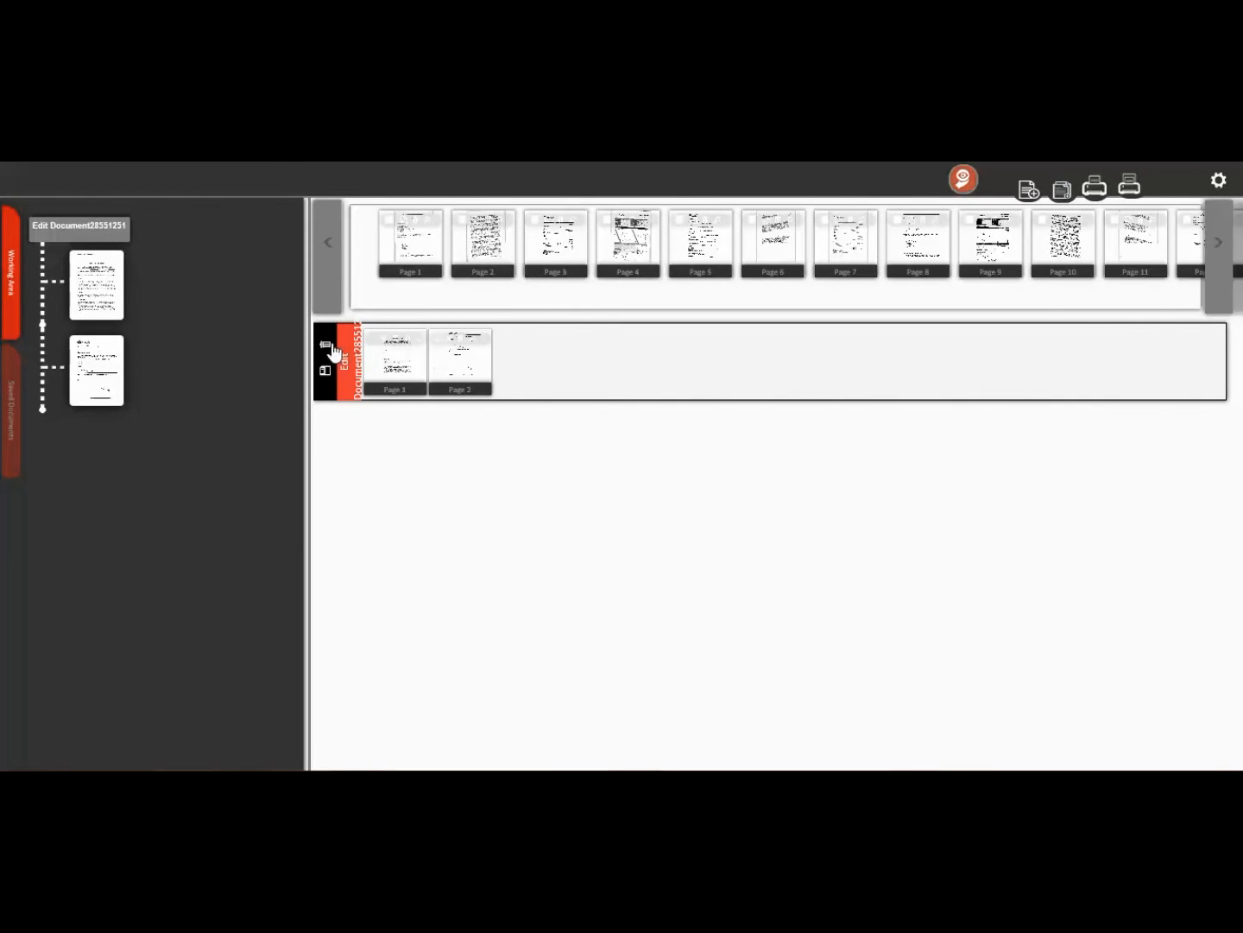
pyautogui.click(326, 346)
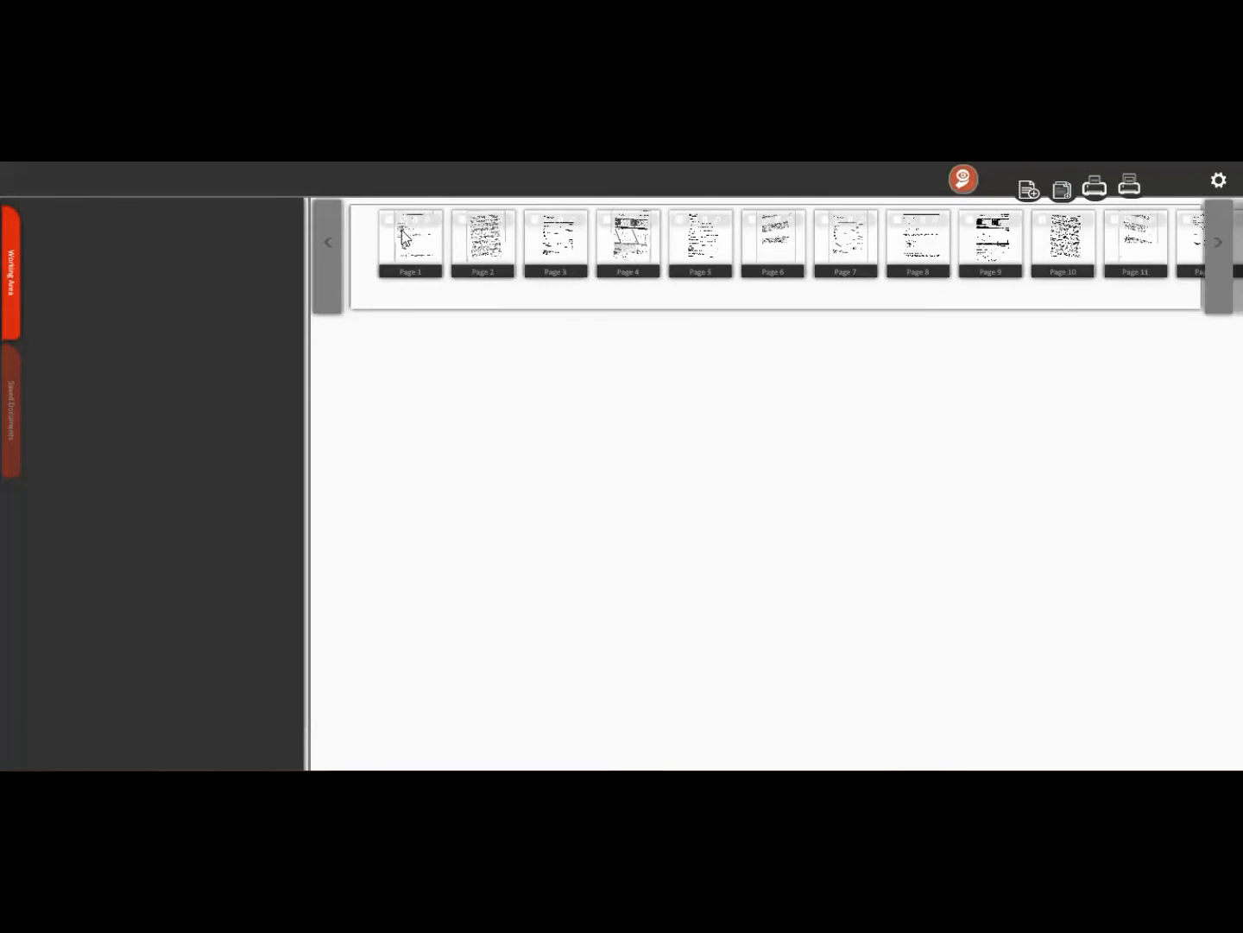
pyautogui.moveTo(467, 227)
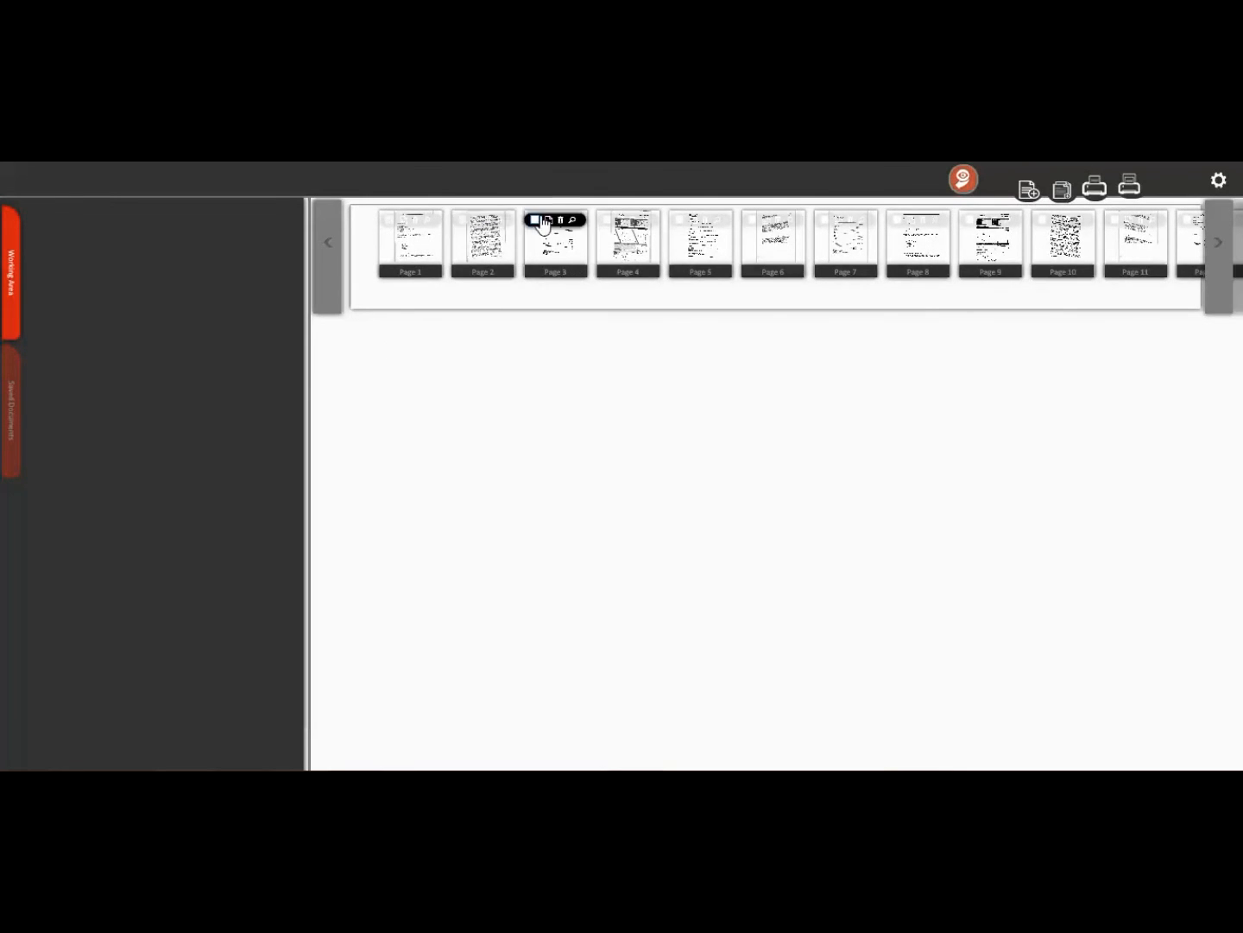
# Step: Create a new document named 'Doc' from the scanned pages
pyautogui.click(1025, 190)
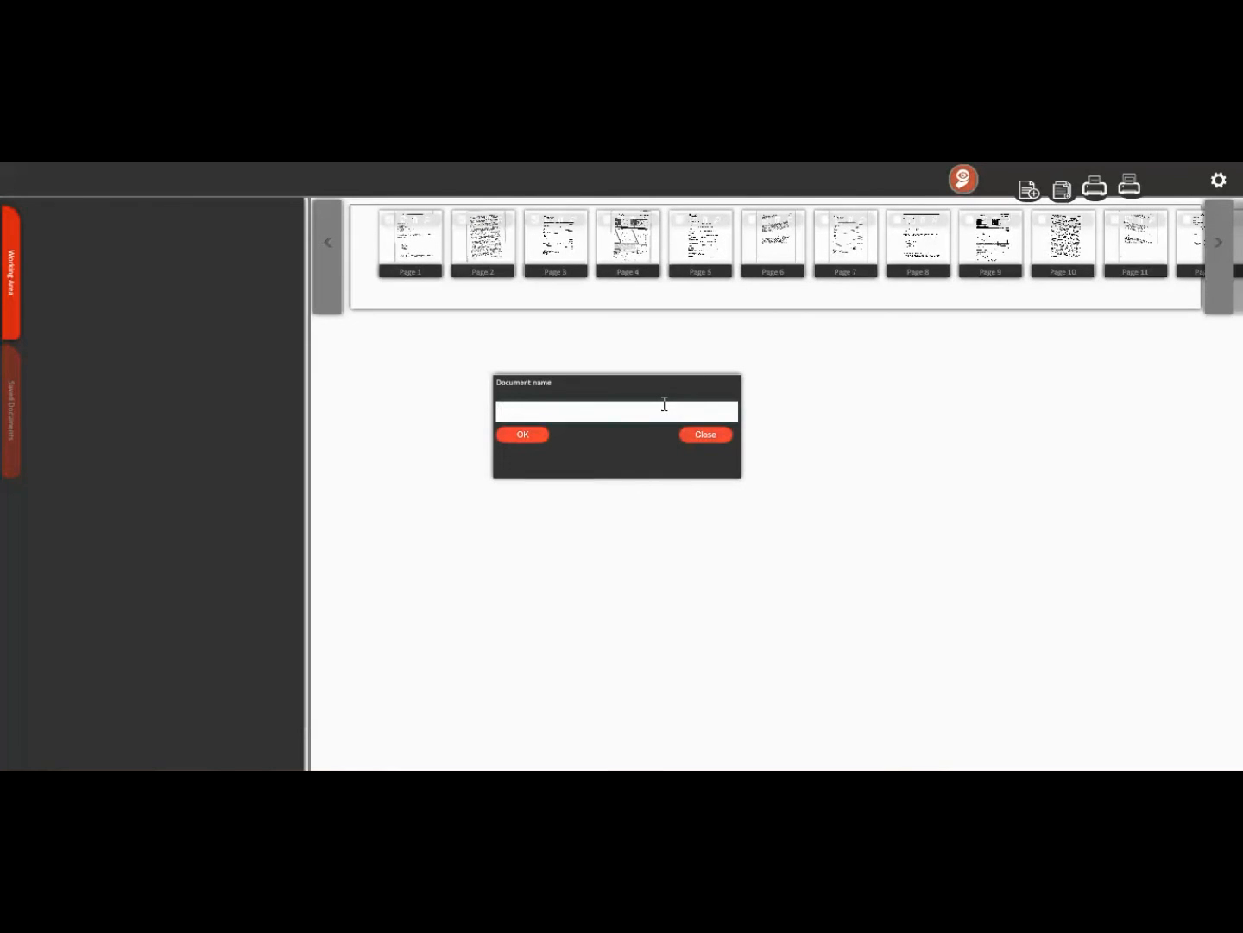
pyautogui.write('Doc')
pyautogui.click(524, 435)
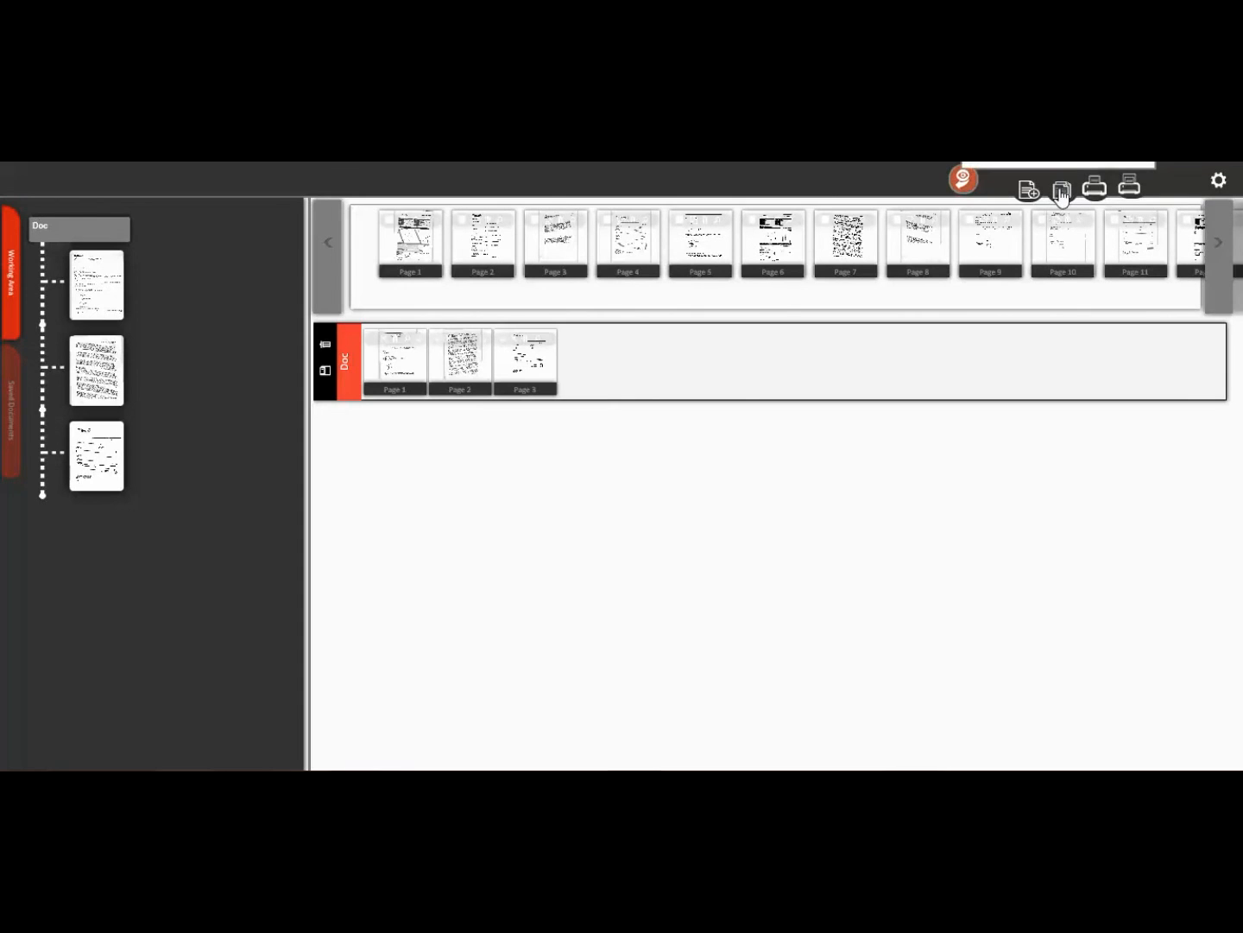
# Step: Create a second document named 'Doc2' from the remaining scanned pages
pyautogui.click(1061, 196)
pyautogui.click(639, 413)
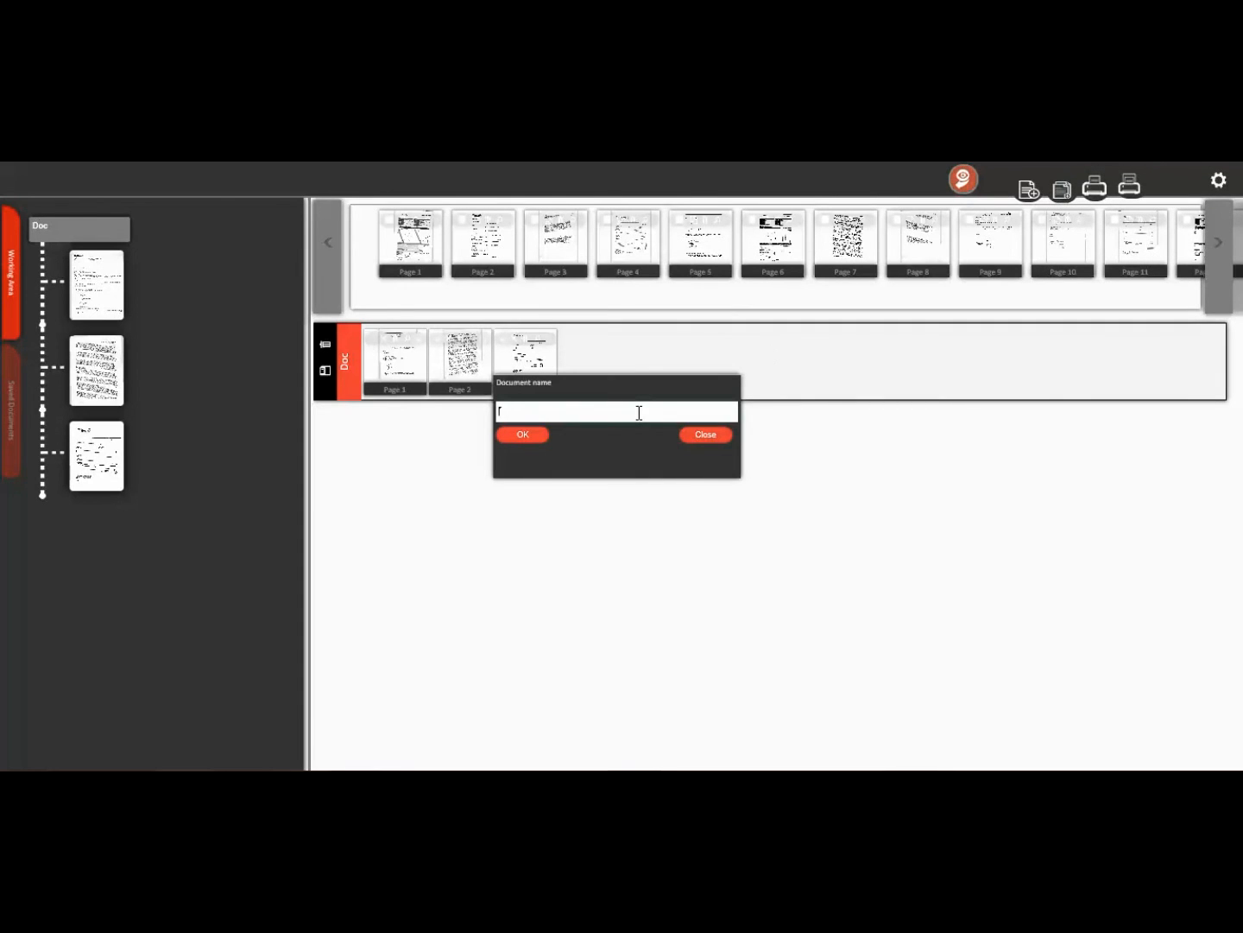
pyautogui.write('Doc2')
pyautogui.click(534, 436)
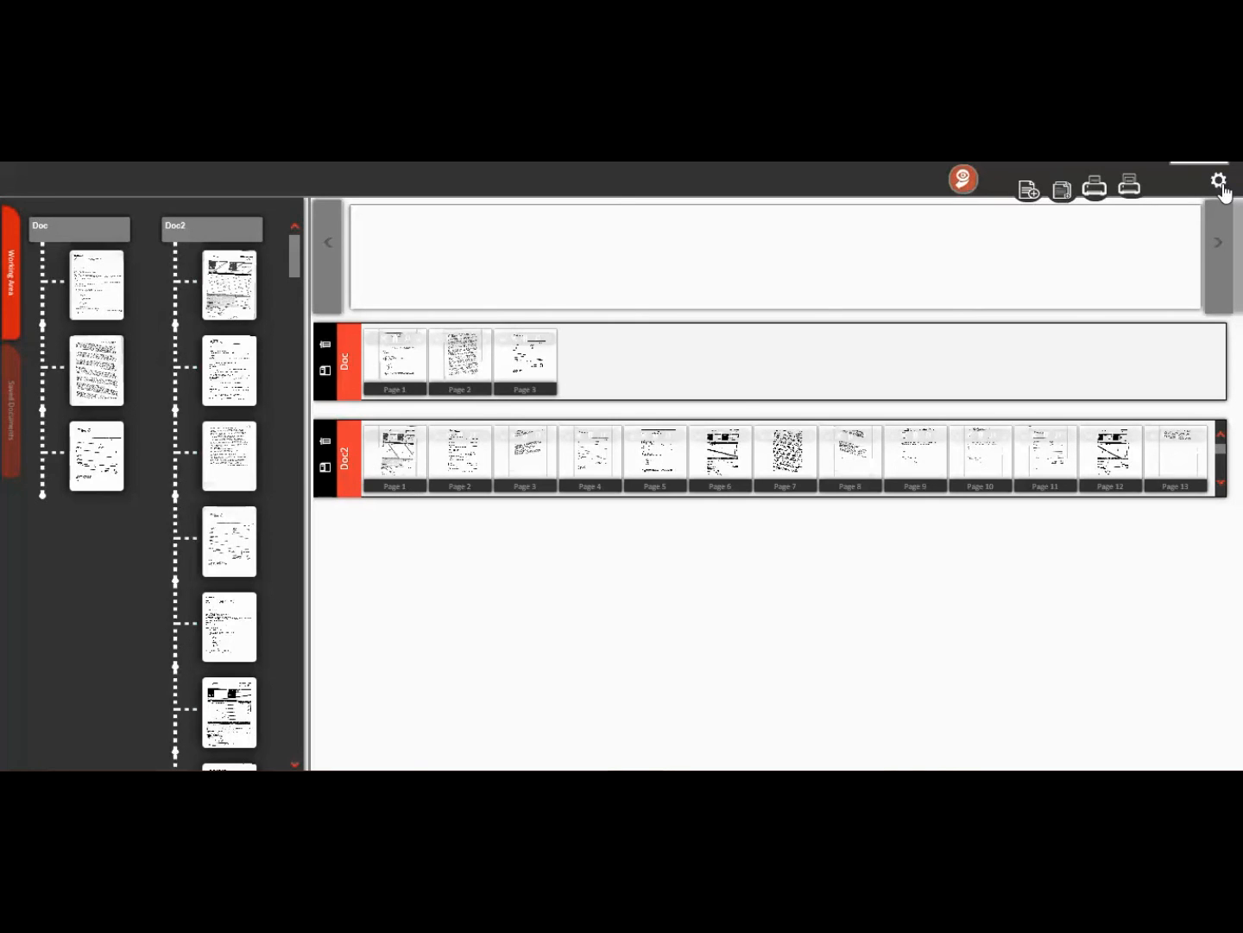
# Step: Check the Separation Settings without saving, then ungroup Doc2 back into scanned pages
pyautogui.click(1218, 181)
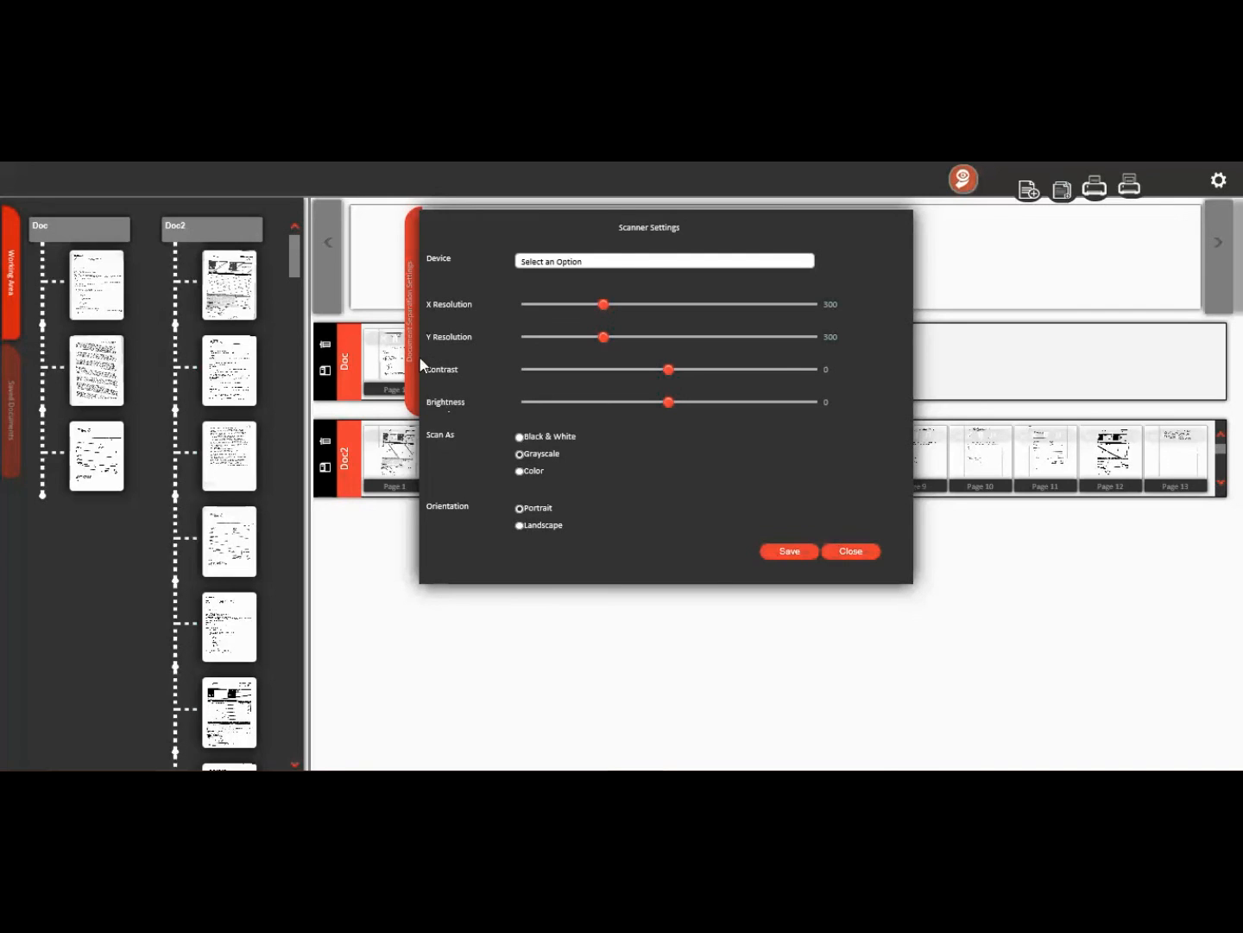
pyautogui.click(413, 386)
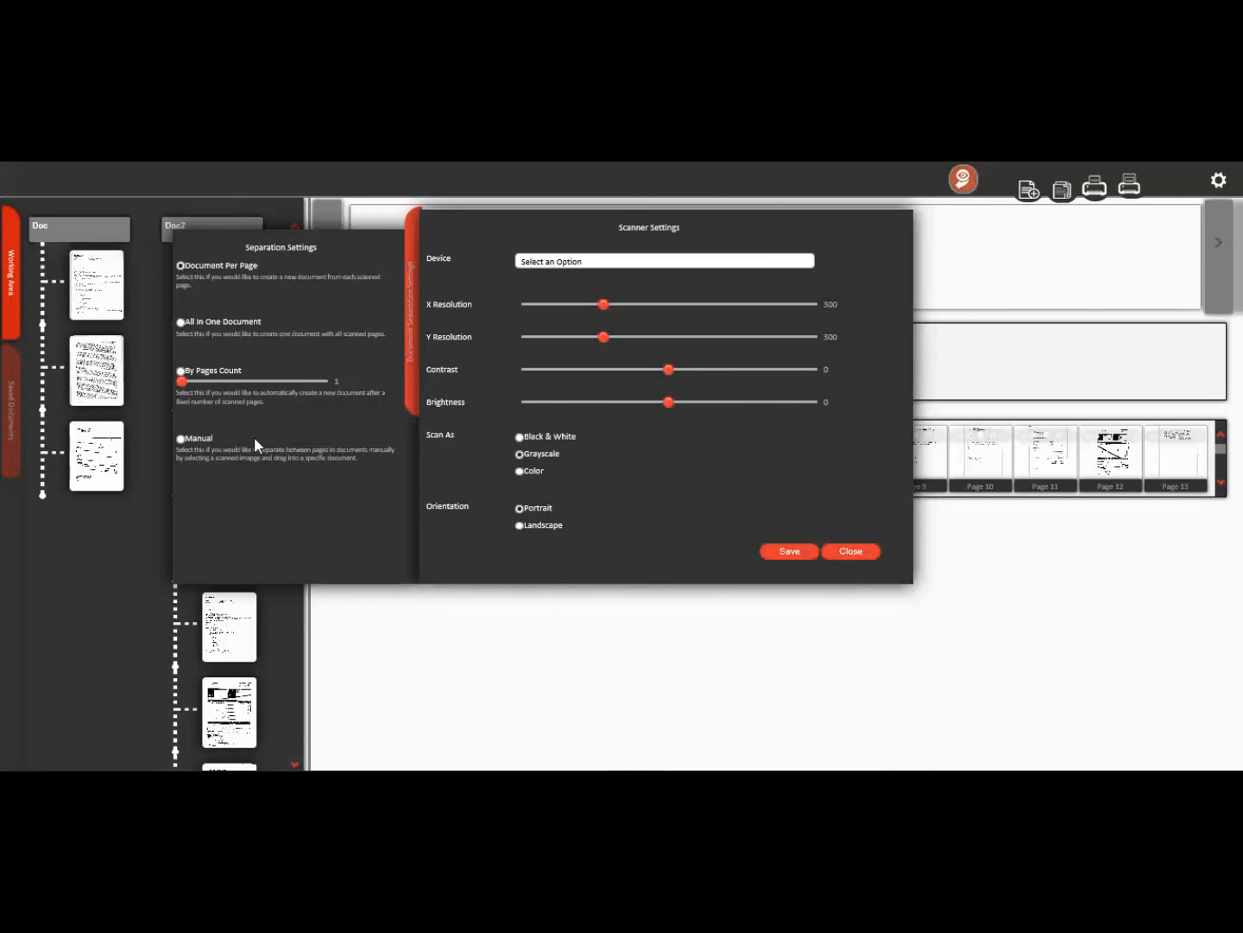
pyautogui.click(860, 555)
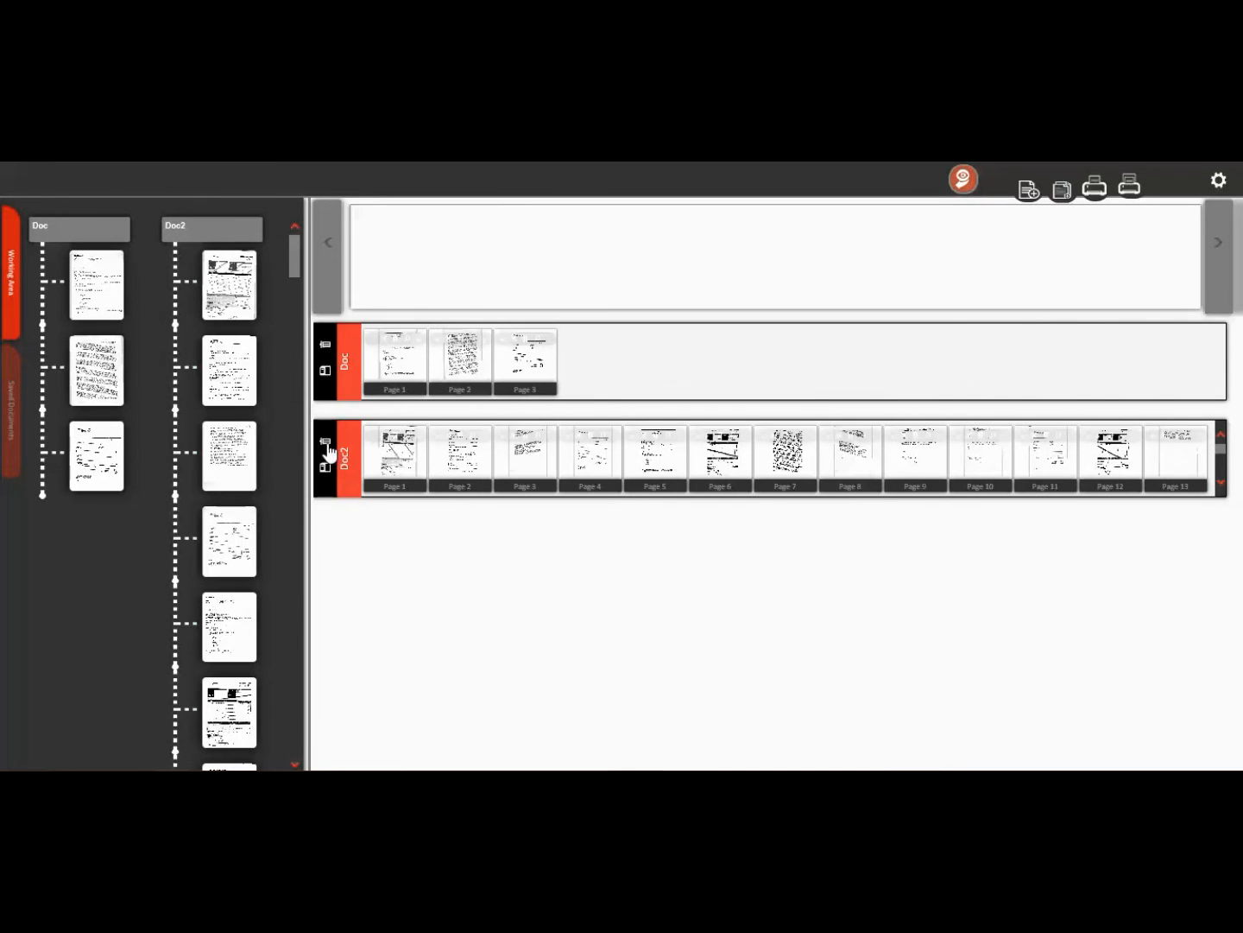
pyautogui.click(325, 442)
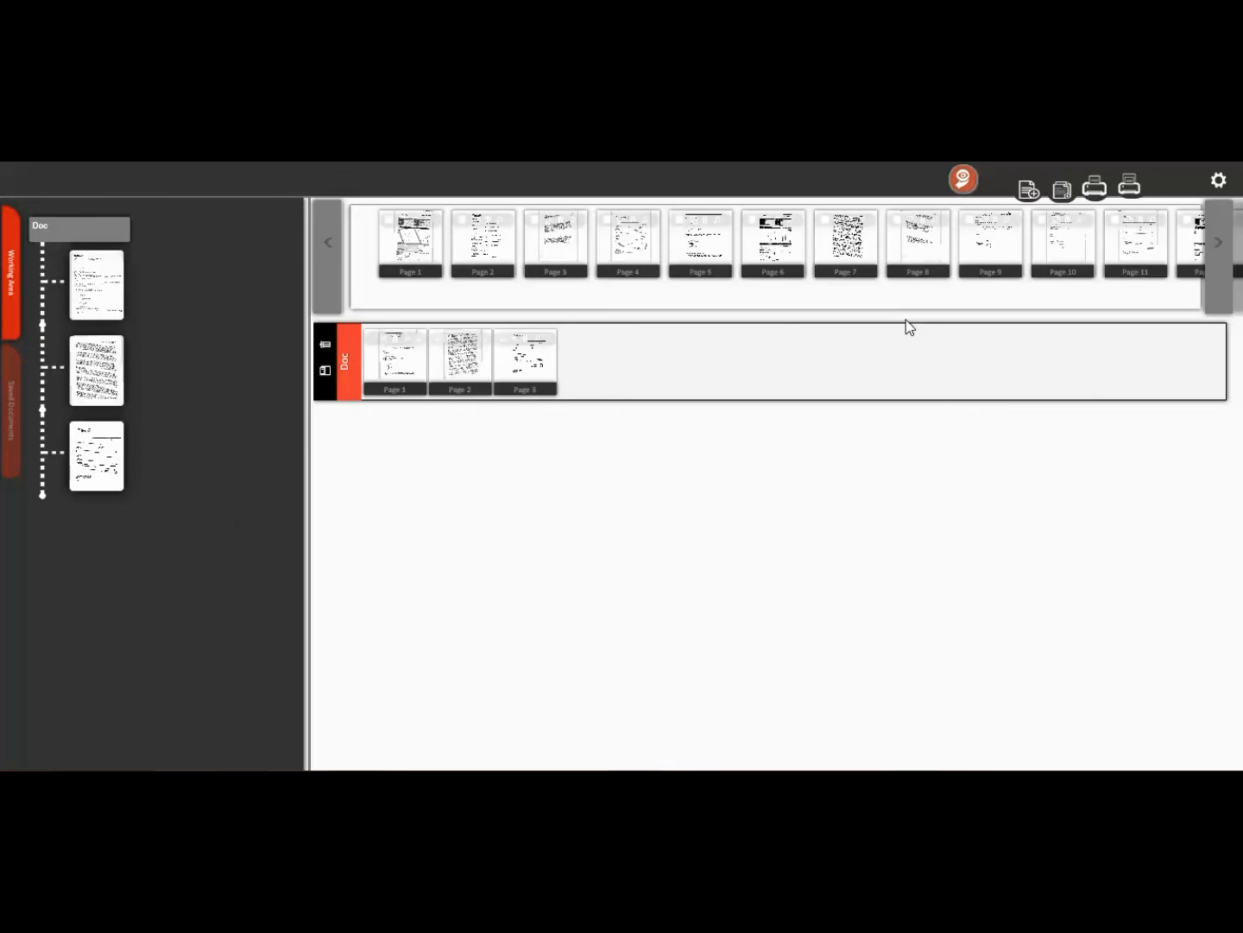